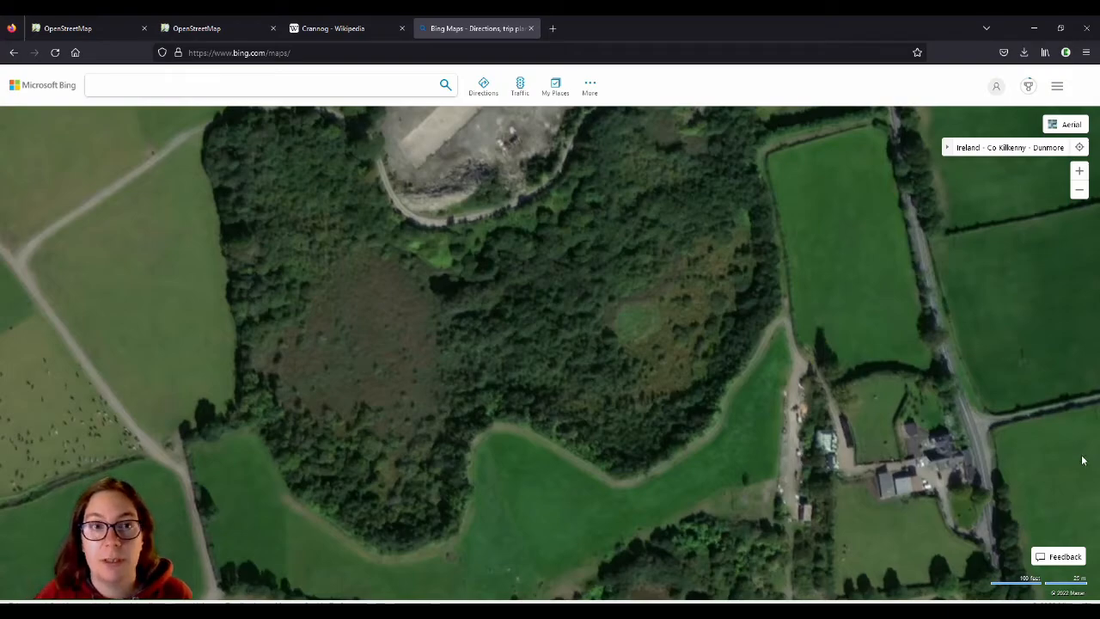
Switch to the Wikipedia article on crannogs and read its etymology and location sections
click(338, 32)
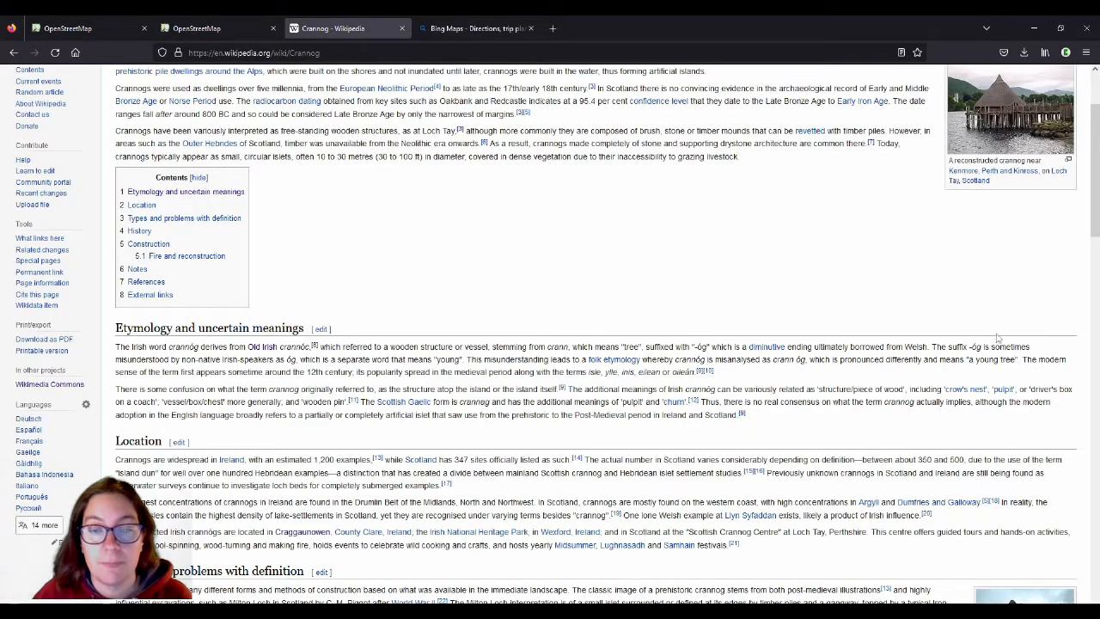
scroll(828, 311, down, 2)
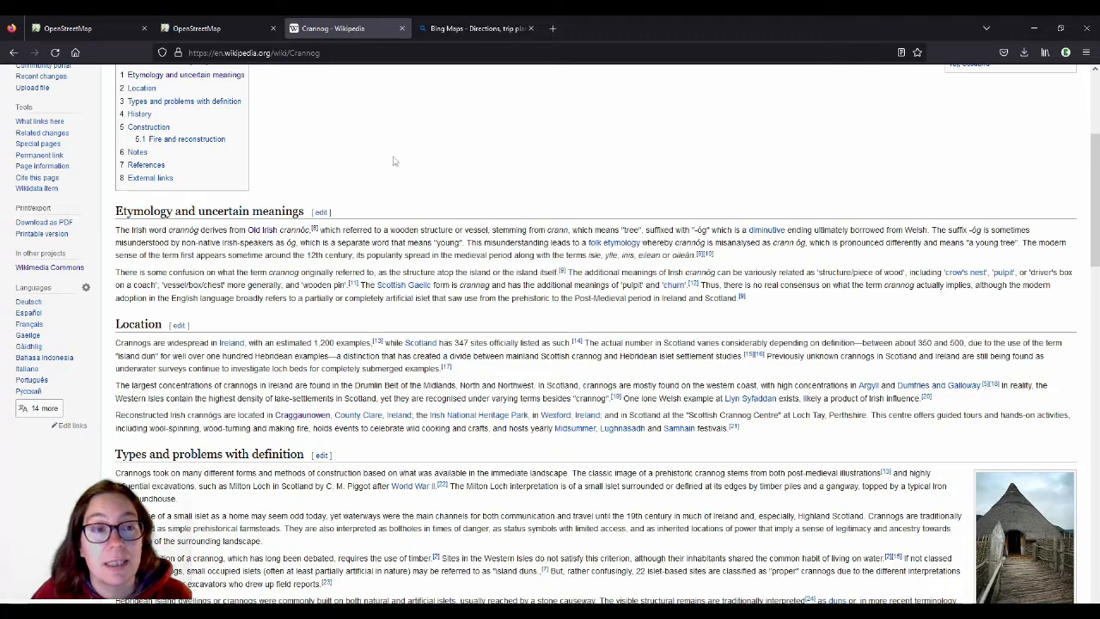
Switch to the OpenStreetMap view of the North Sea coast and examine the islands from Langeoog past Cuxhaven to Pellworm
click(229, 35)
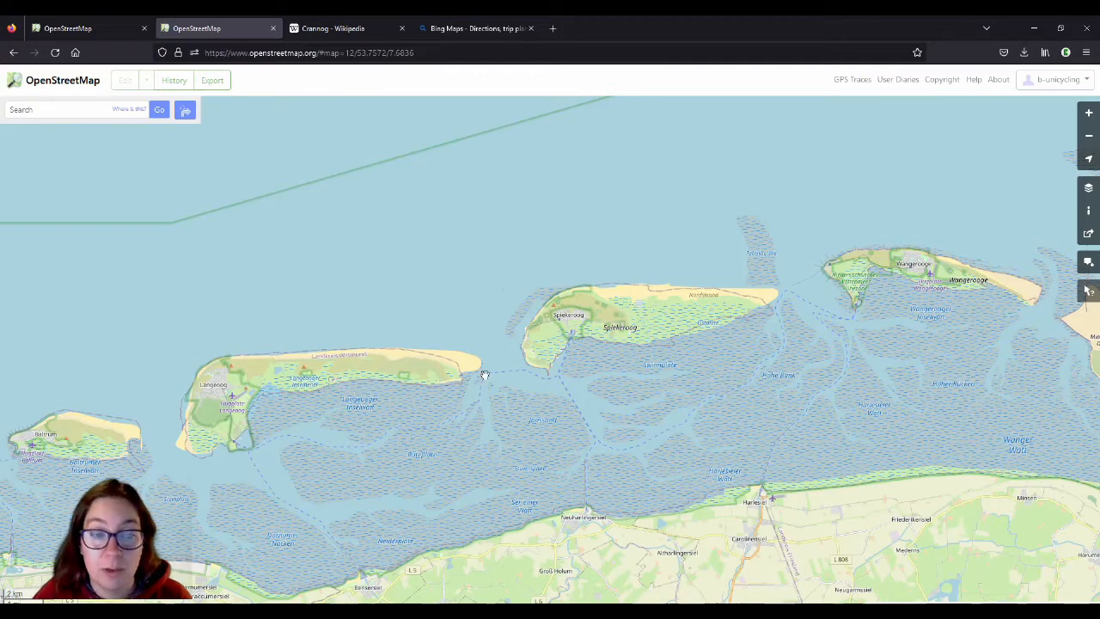
drag(973, 328, 229, 296)
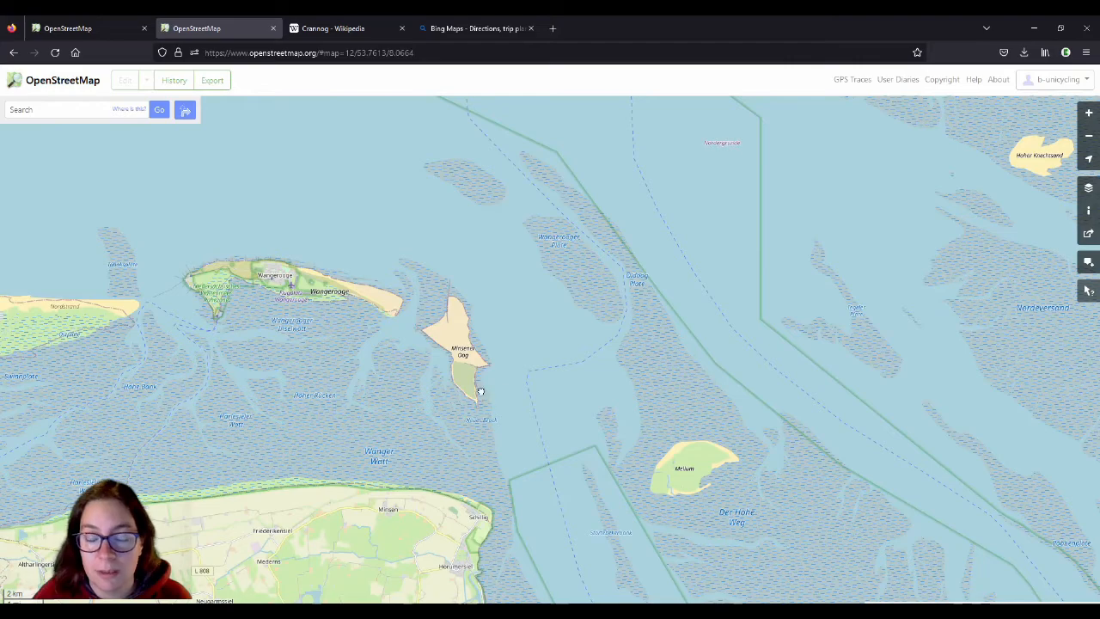
drag(480, 392, 472, 351)
drag(774, 275, 469, 462)
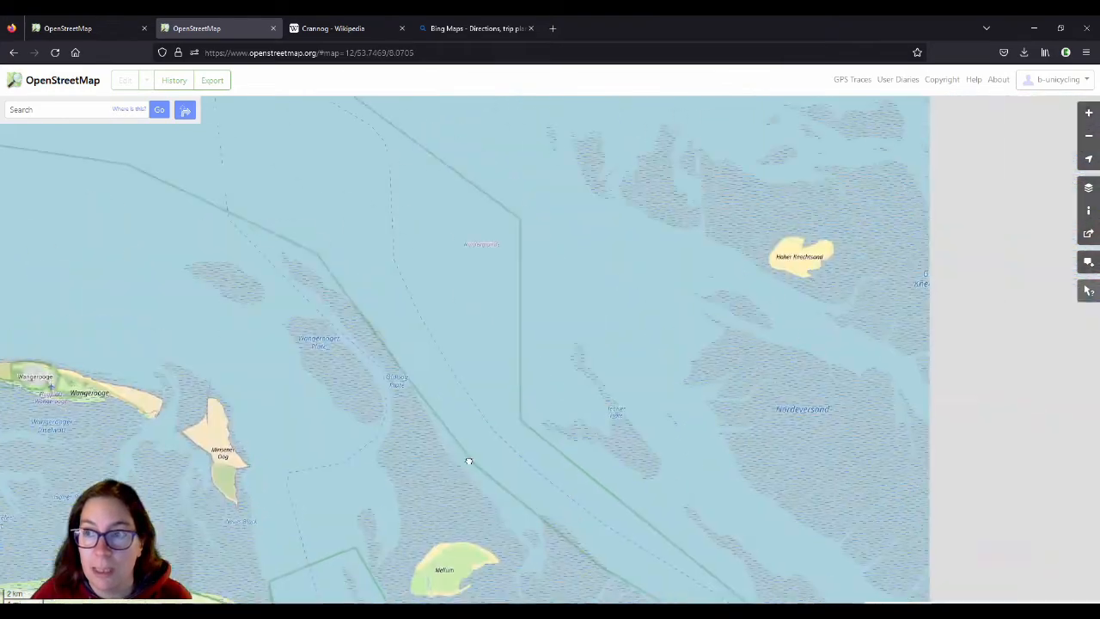
drag(771, 304, 365, 476)
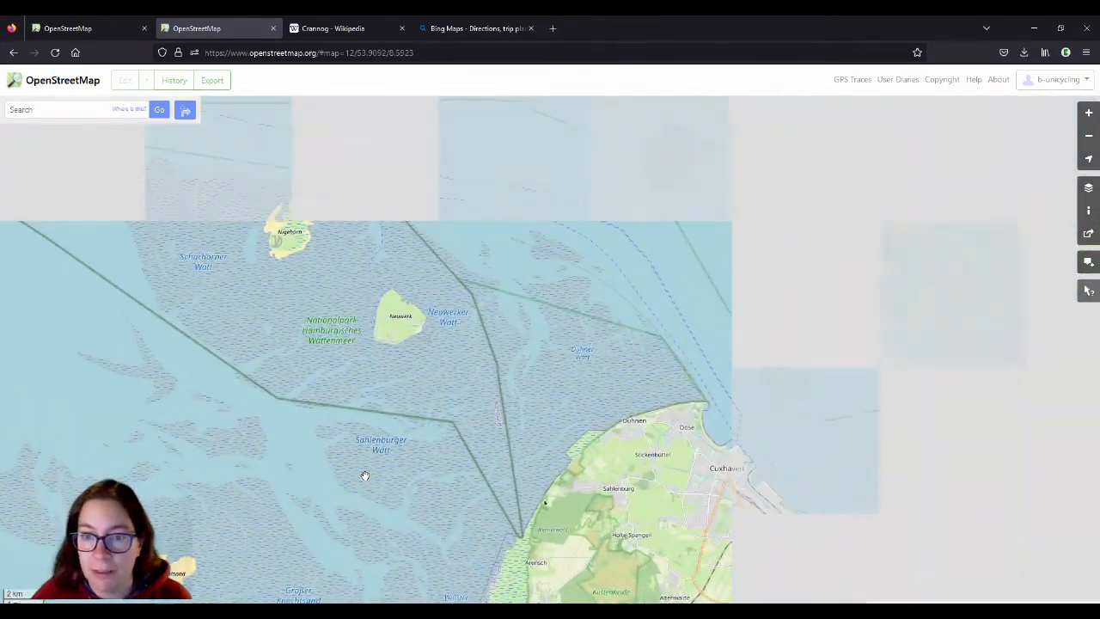
scroll(487, 442, down, 1)
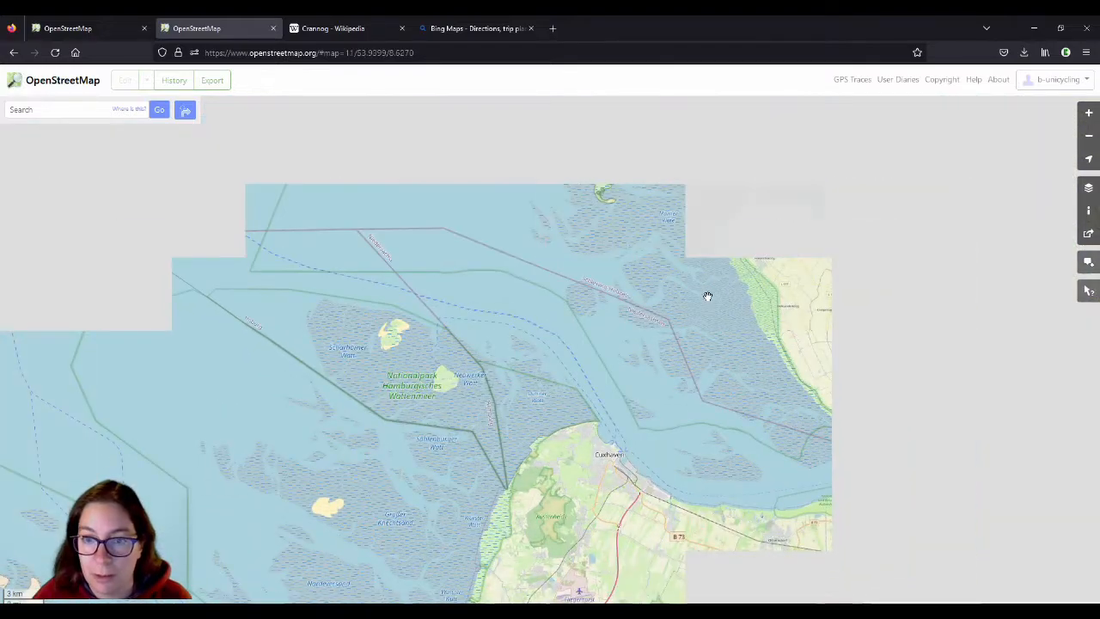
drag(708, 296, 564, 476)
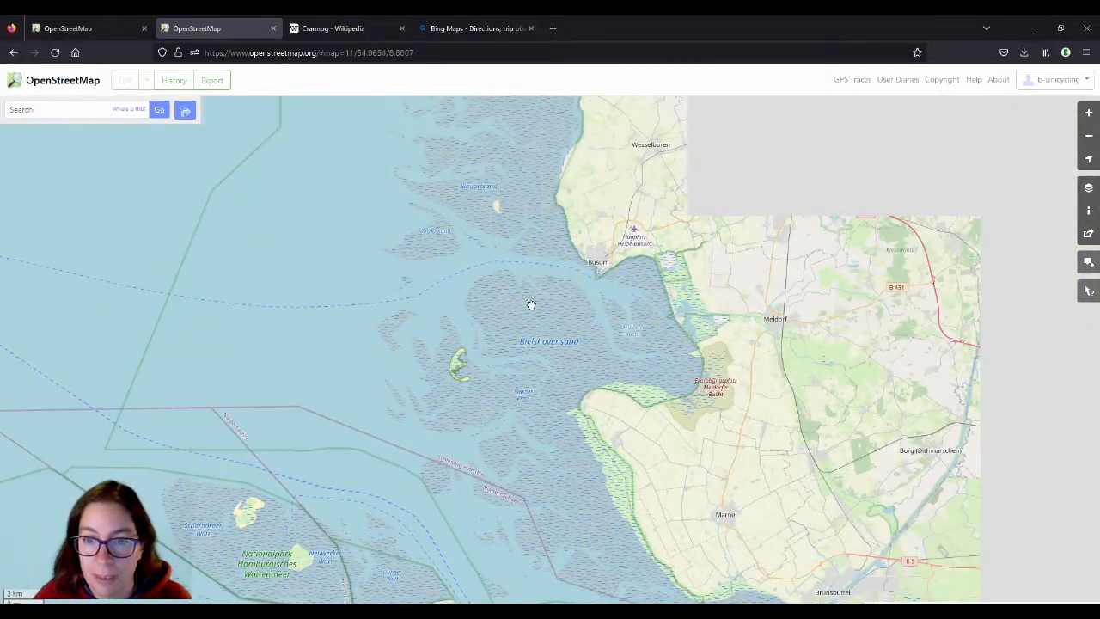
drag(531, 304, 597, 584)
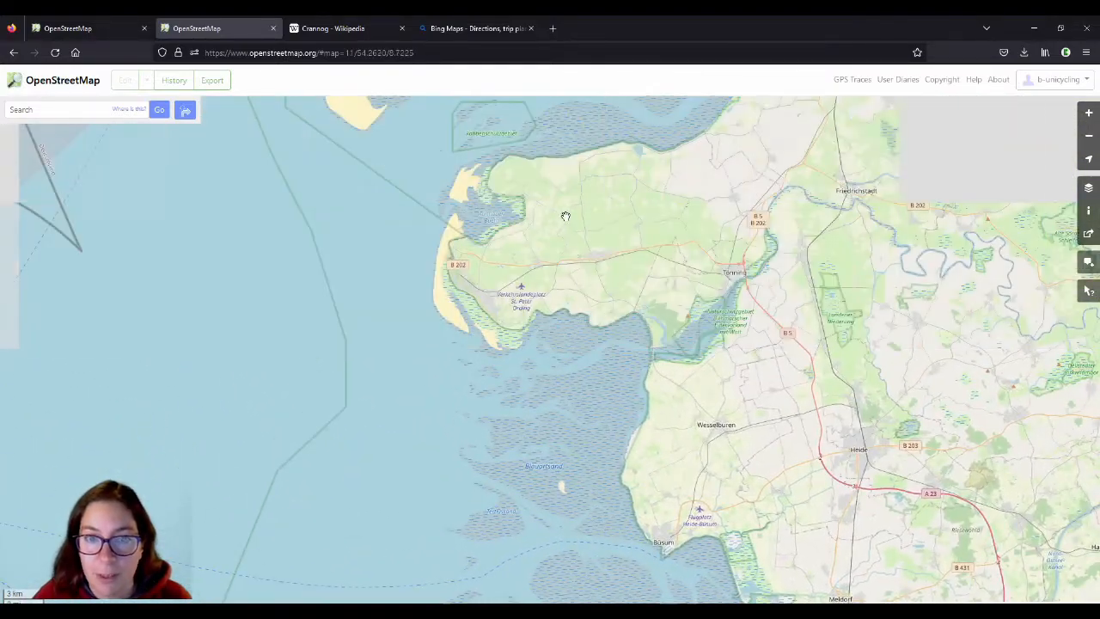
drag(566, 216, 607, 475)
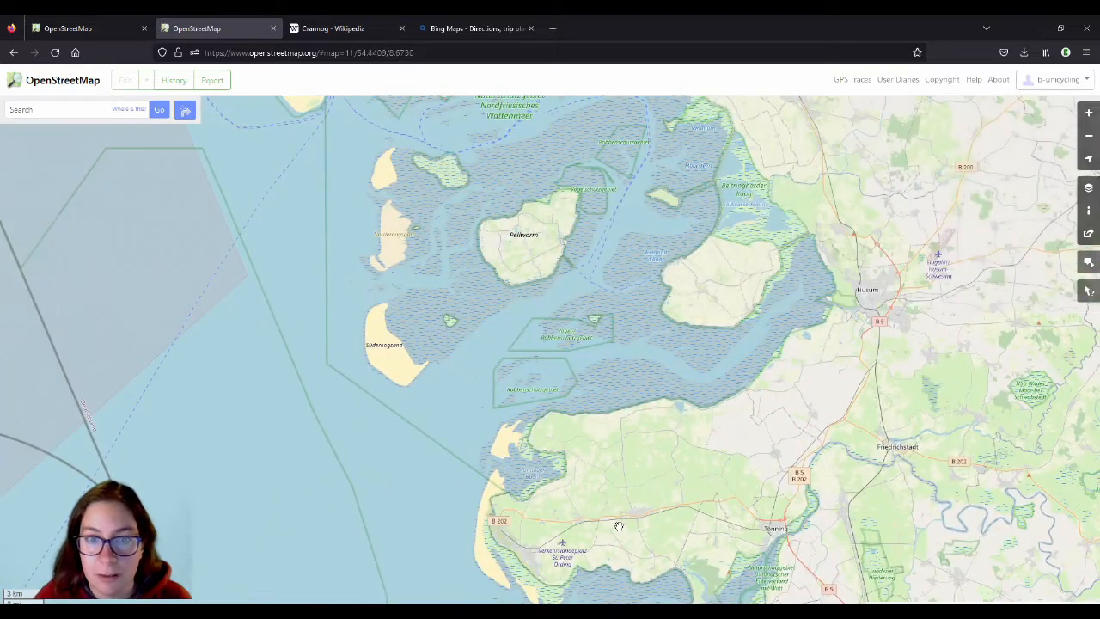
scroll(619, 526, down, 1)
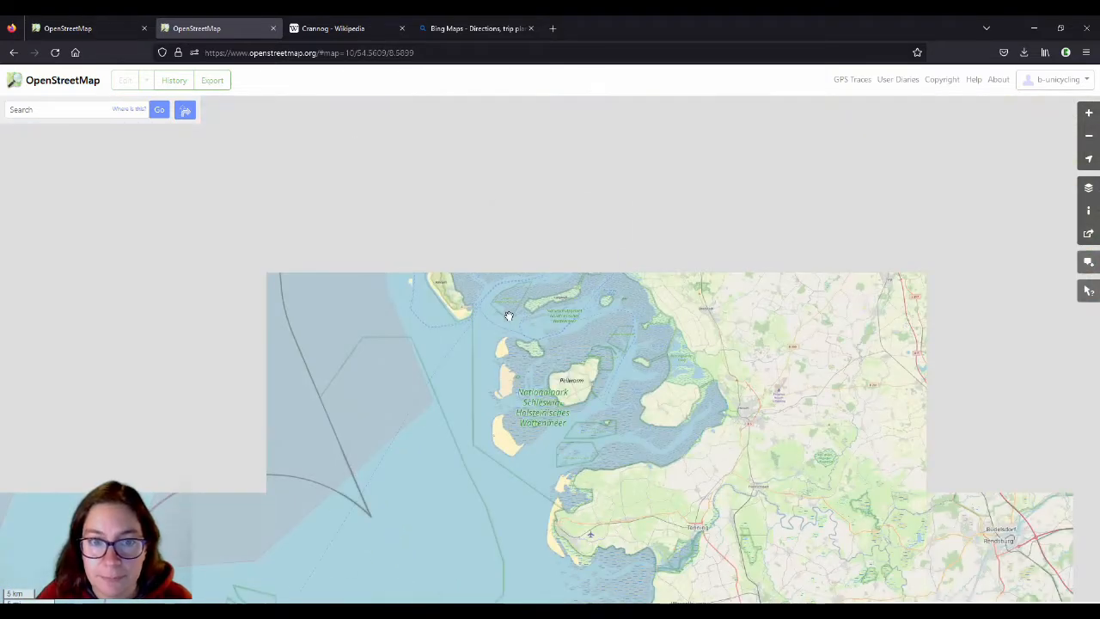
drag(518, 294, 464, 388)
scroll(633, 329, up, 3)
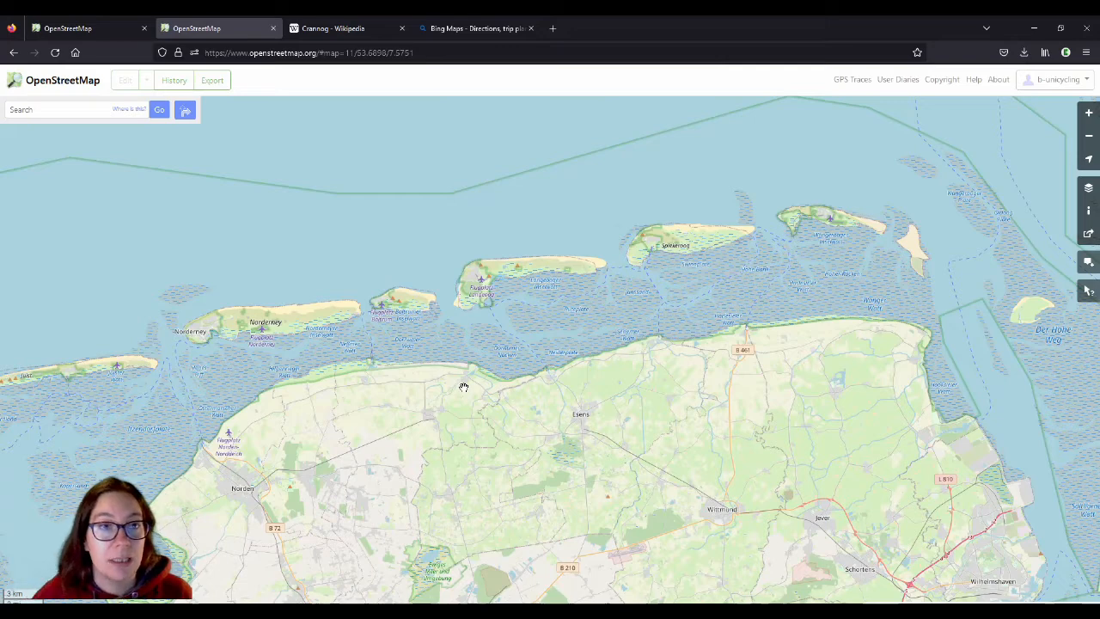
Switch to the OpenStreetMap view north of Kilkenny and examine the archaeological site in the wetland beside the N77
click(86, 29)
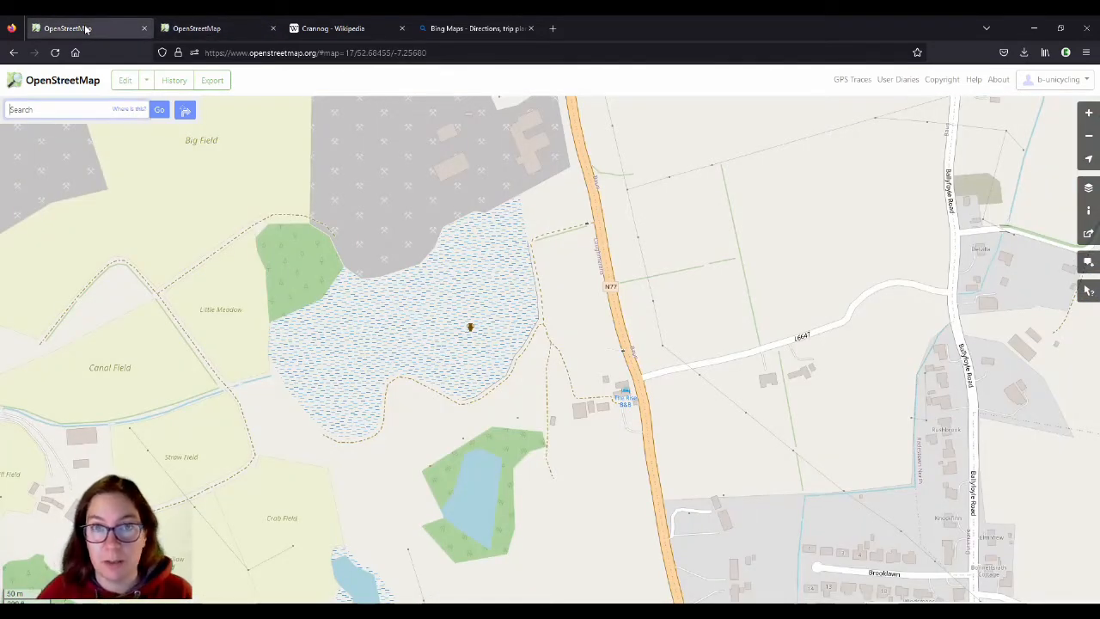
scroll(490, 306, down, 2)
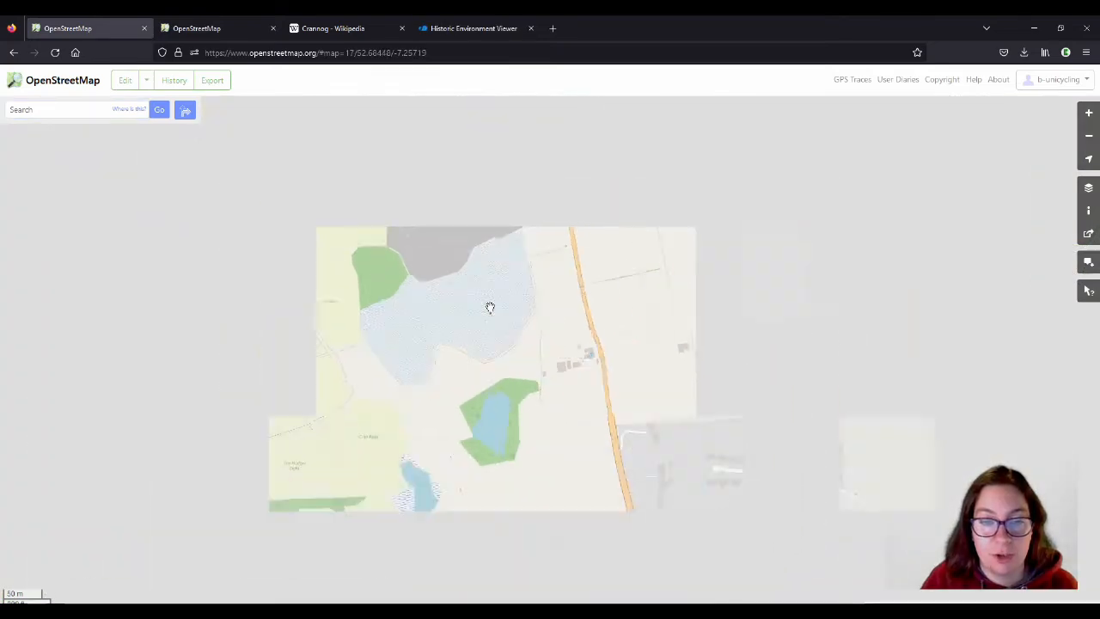
scroll(496, 304, down, 2)
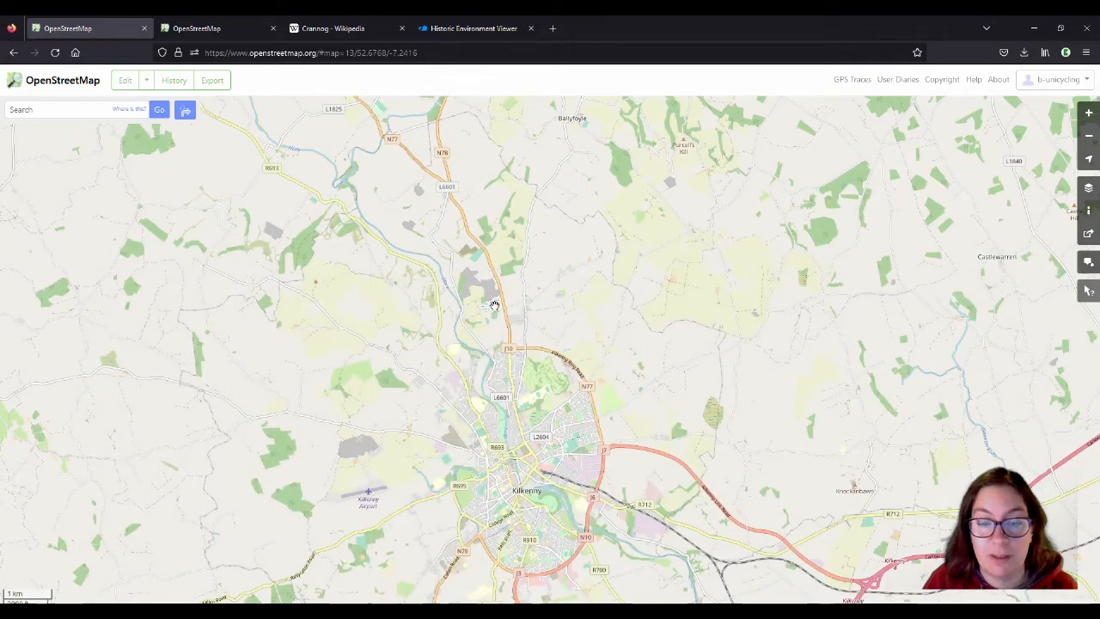
scroll(496, 305, up, 2)
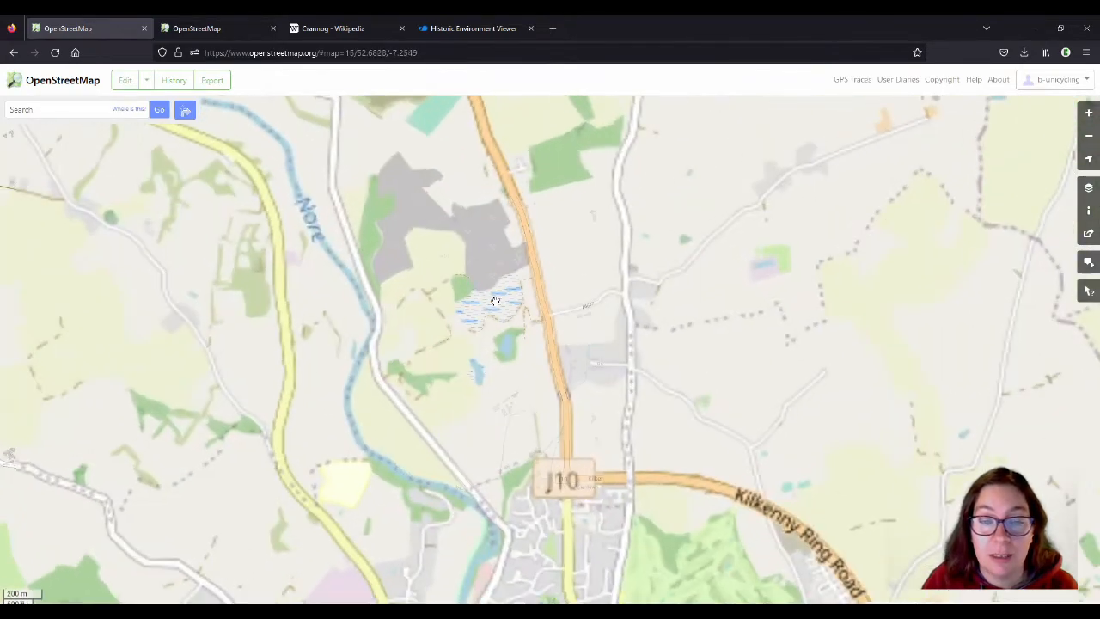
scroll(495, 301, up, 3)
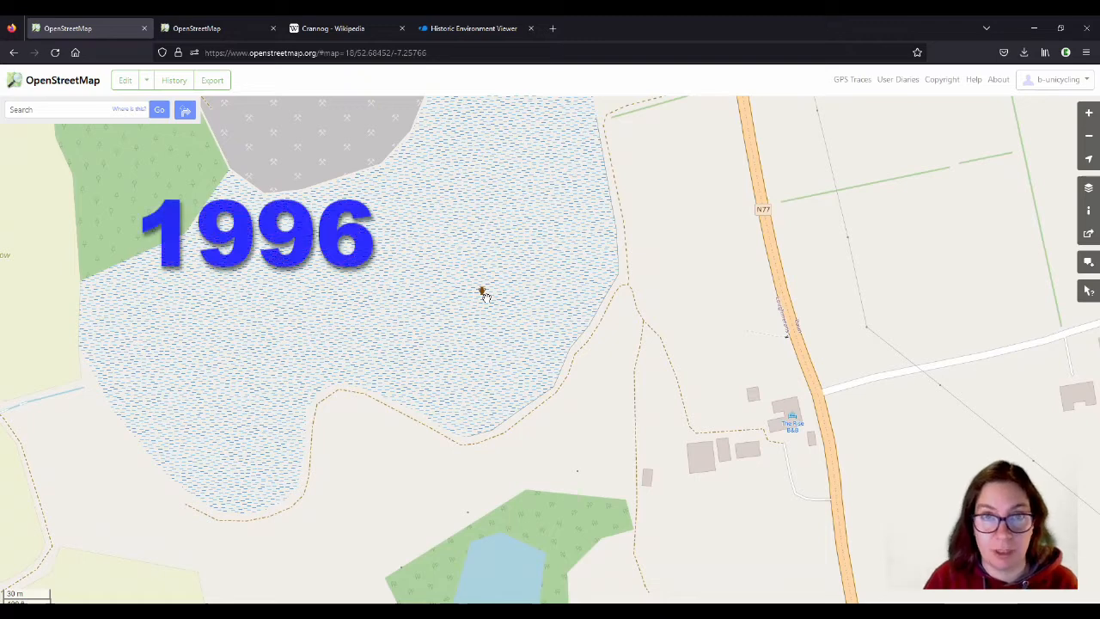
drag(485, 294, 488, 300)
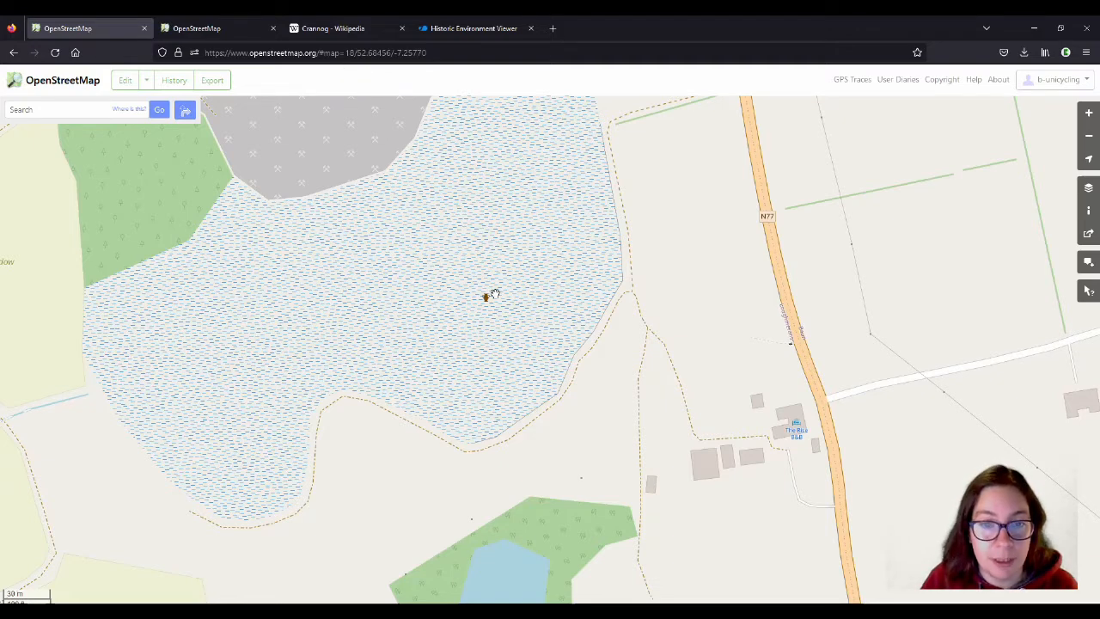
scroll(495, 295, down, 1)
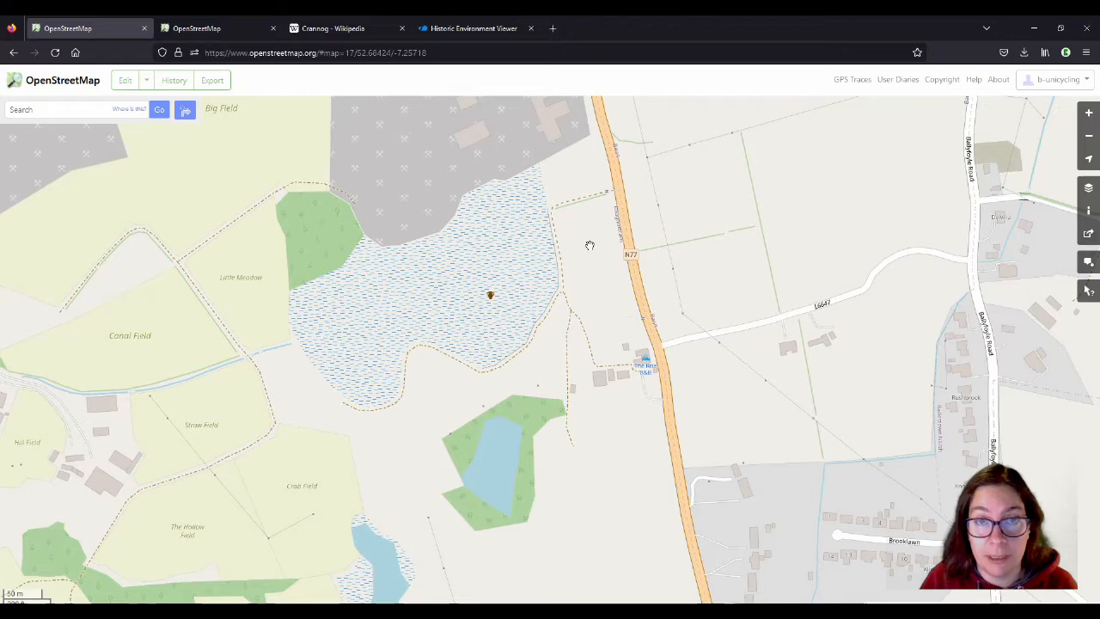
scroll(496, 298, down, 1)
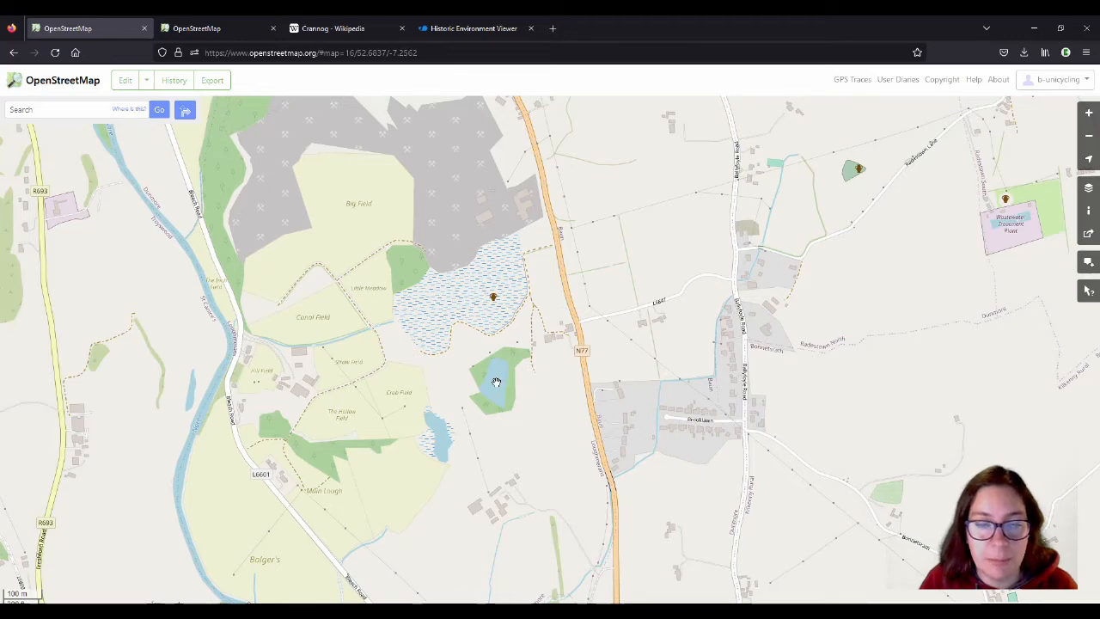
scroll(494, 296, up, 1)
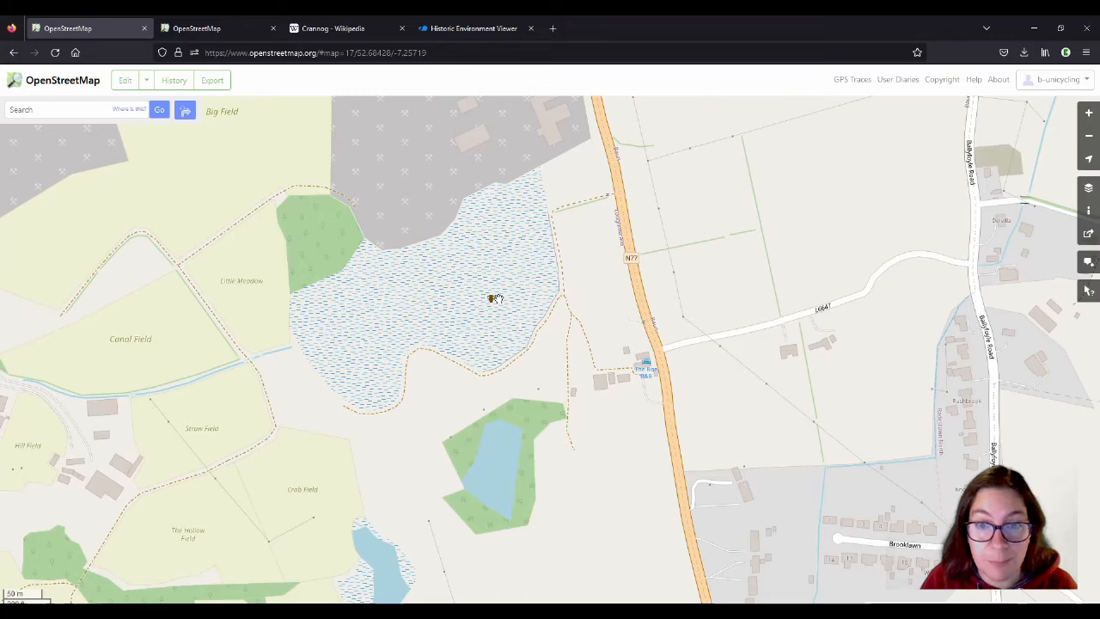
scroll(499, 299, up, 1)
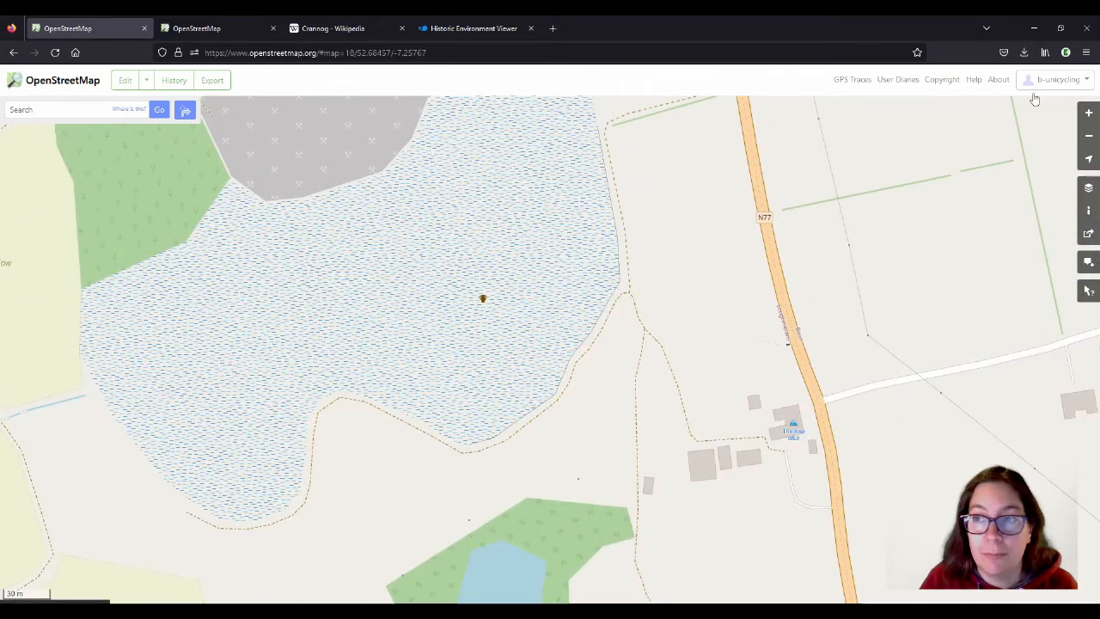
Open the wetland area in the map editor and select the circular Archaeological Site area
click(127, 82)
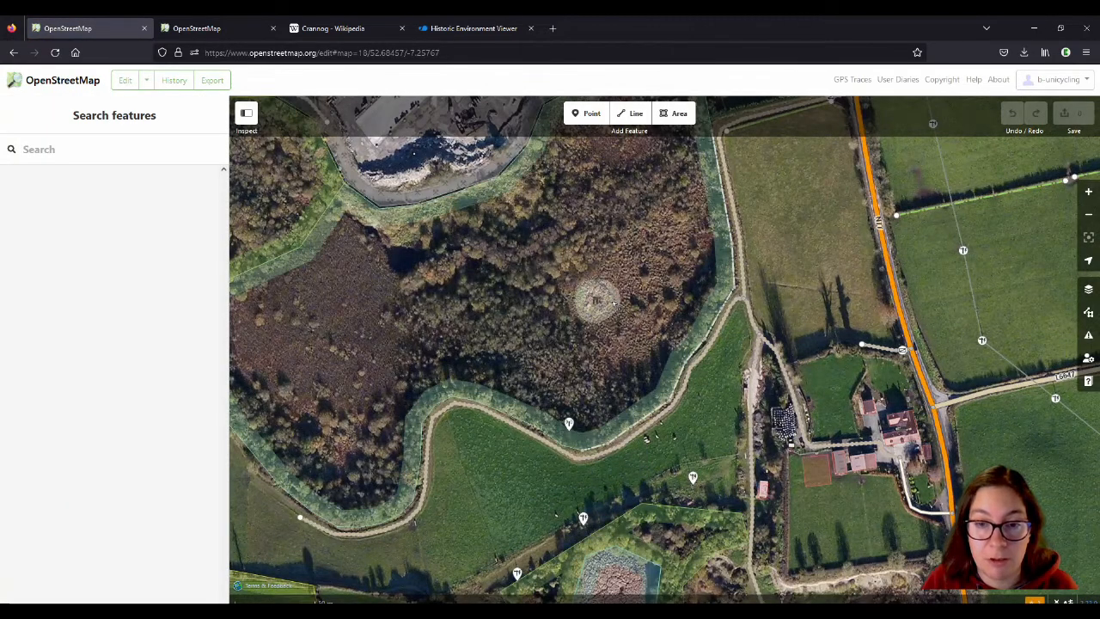
scroll(614, 301, up, 3)
scroll(615, 301, up, 2)
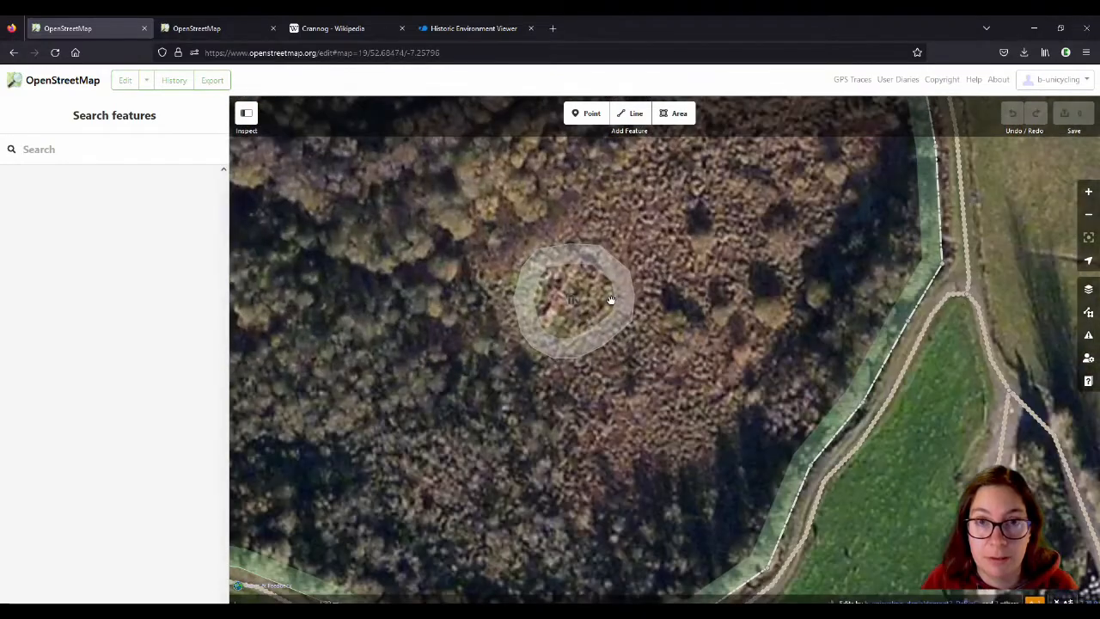
click(569, 301)
click(578, 301)
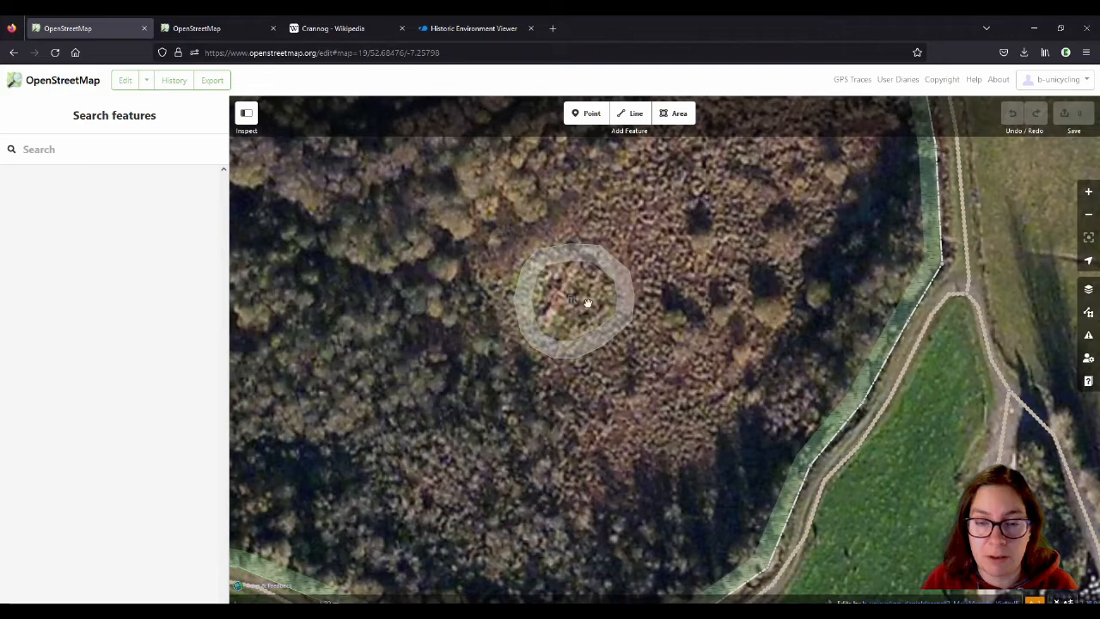
scroll(587, 302, down, 1)
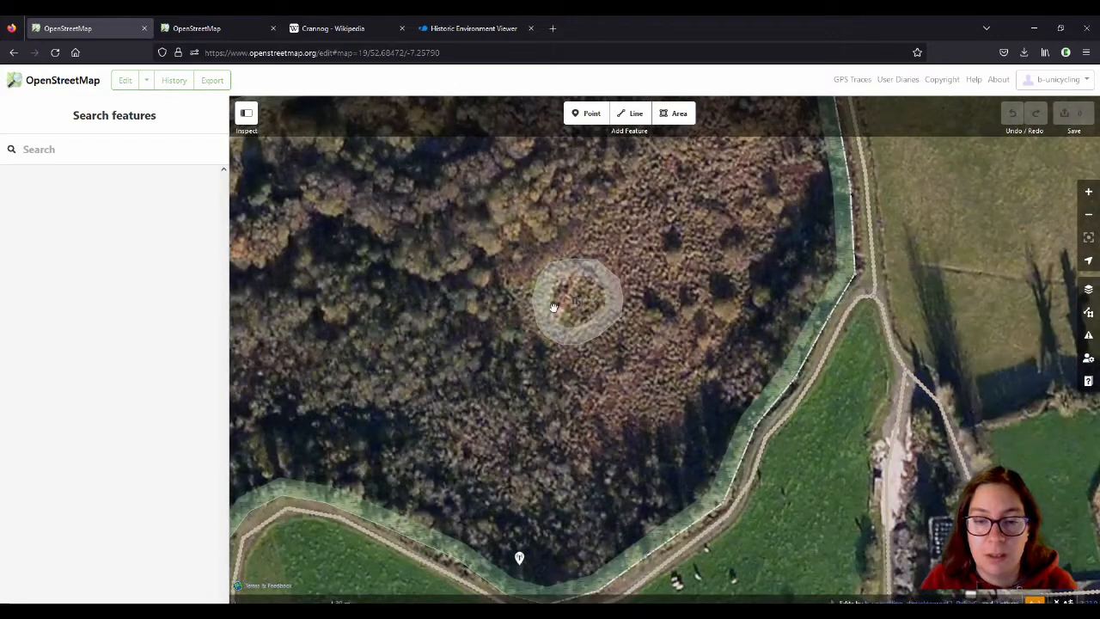
scroll(565, 308, down, 1)
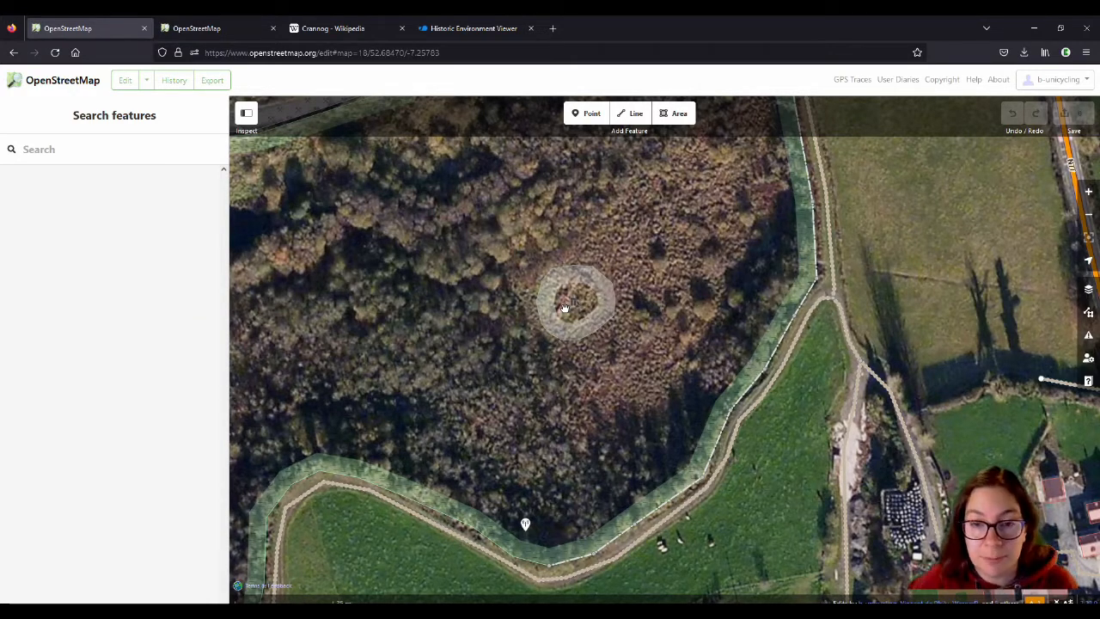
click(604, 296)
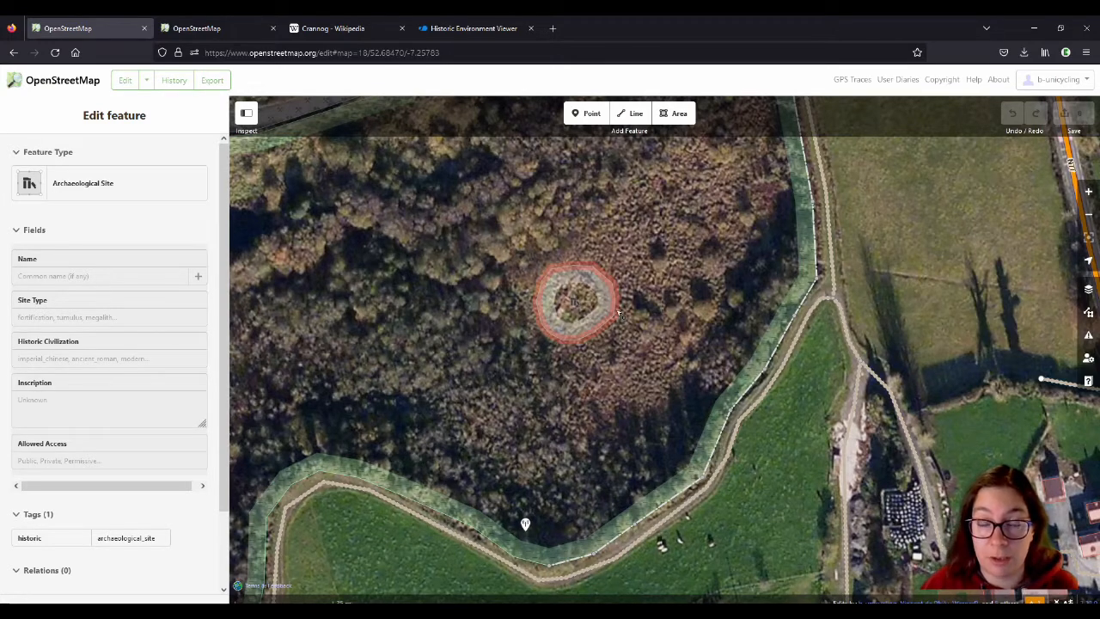
double_click(617, 316)
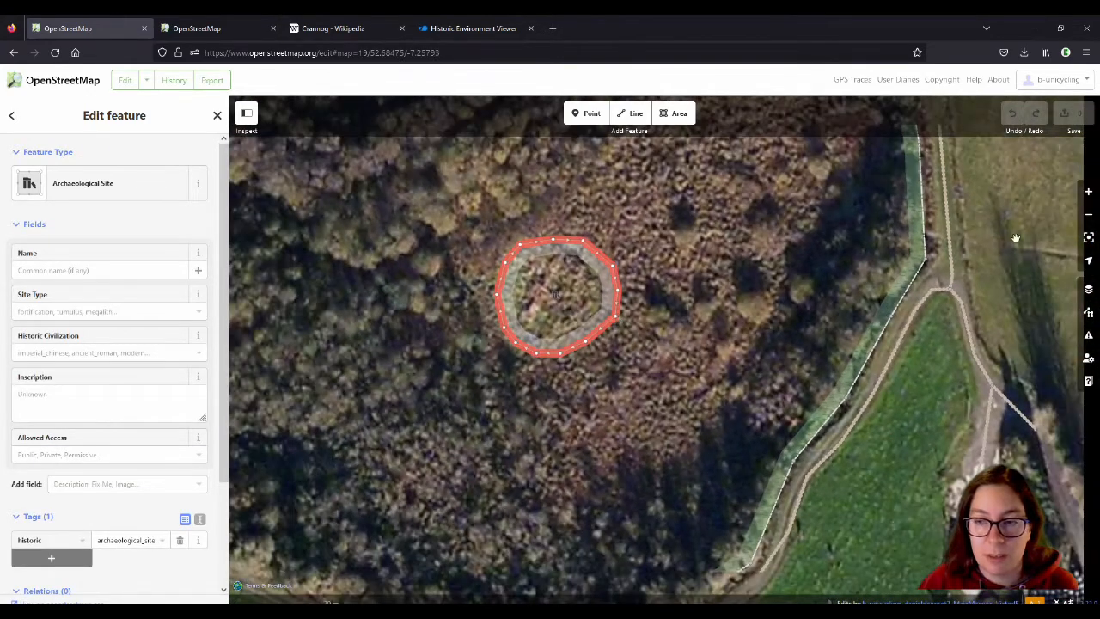
Hide the OpenStreetMap data layer and set the background imagery to Bing Maps Aerial
click(1090, 313)
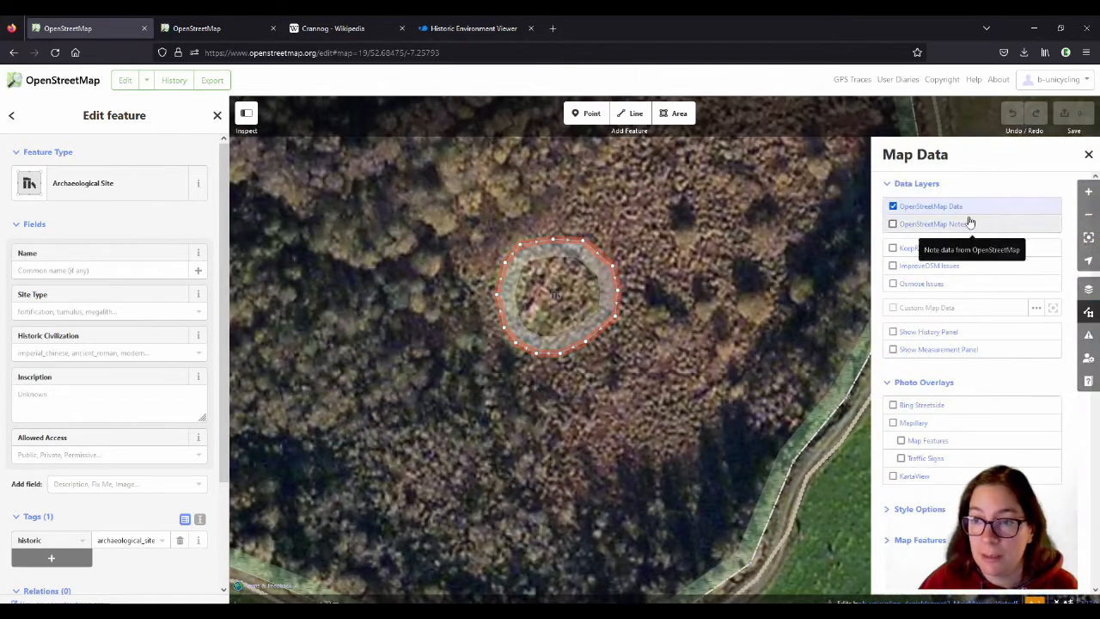
click(965, 211)
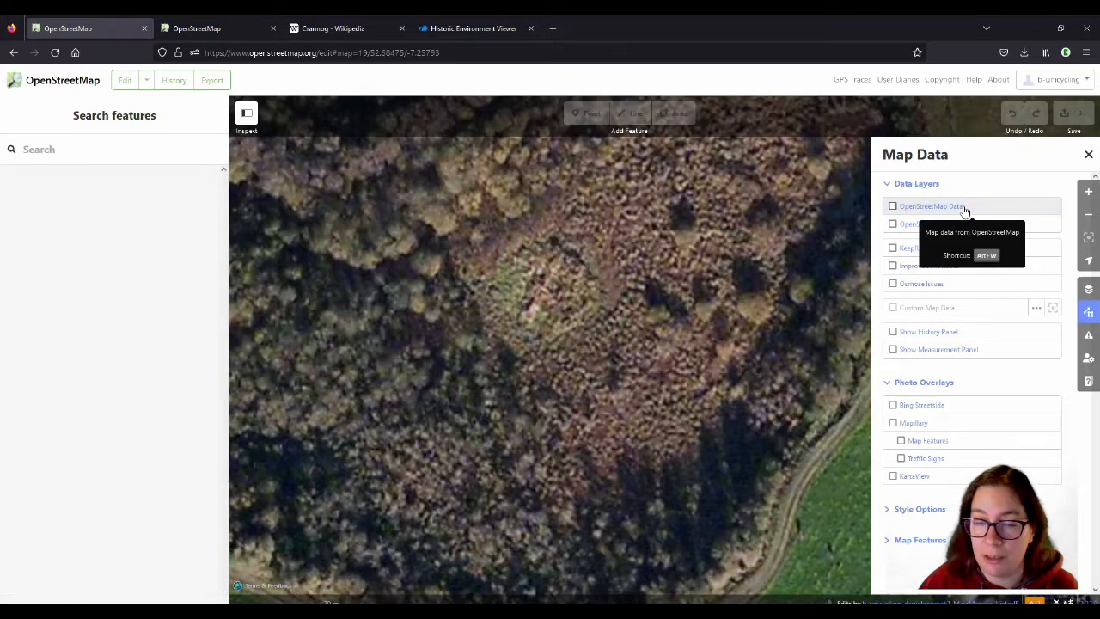
scroll(535, 332, down, 3)
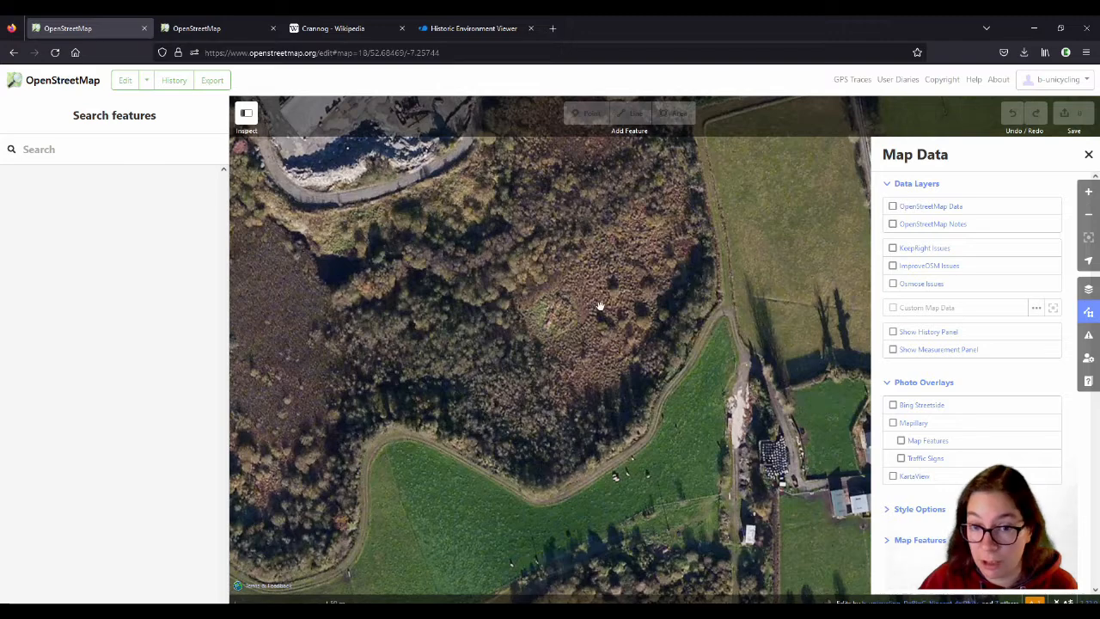
scroll(608, 312, up, 1)
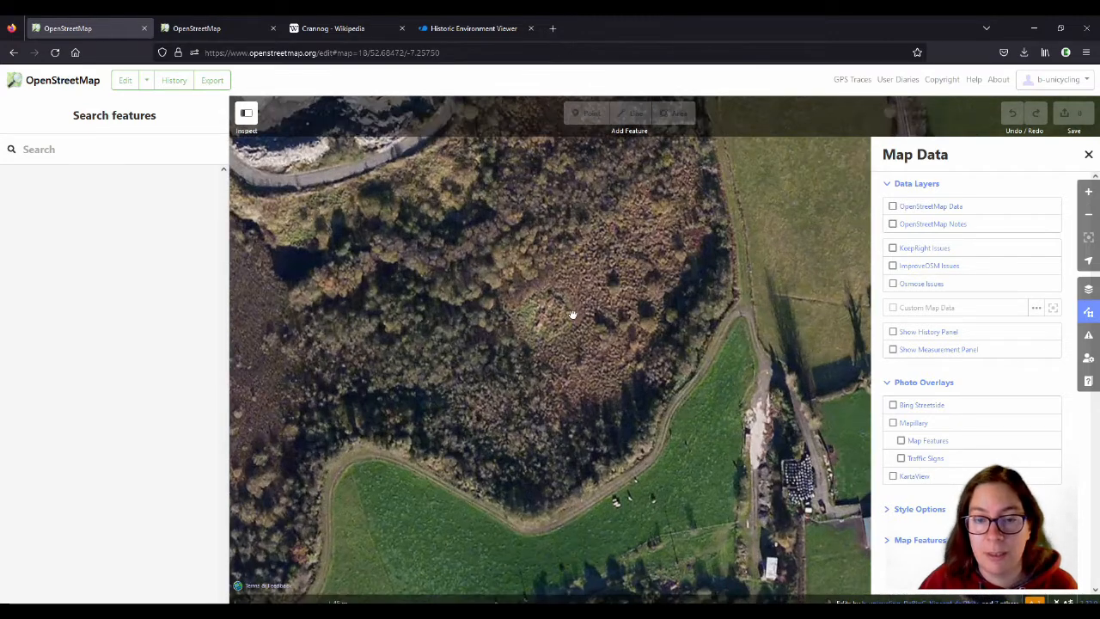
click(1090, 288)
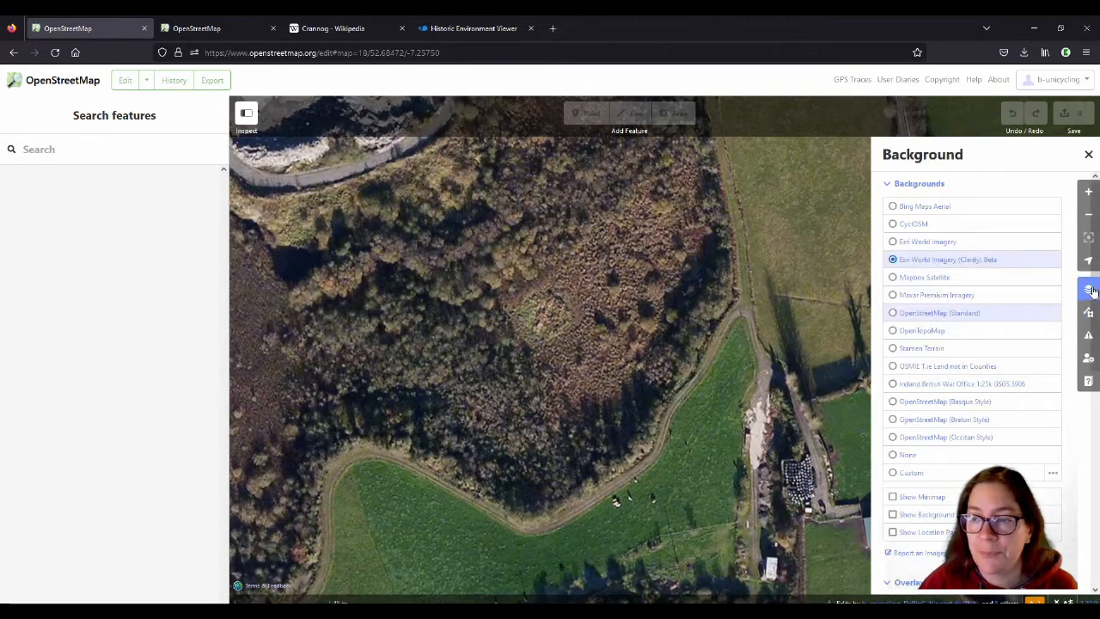
click(945, 207)
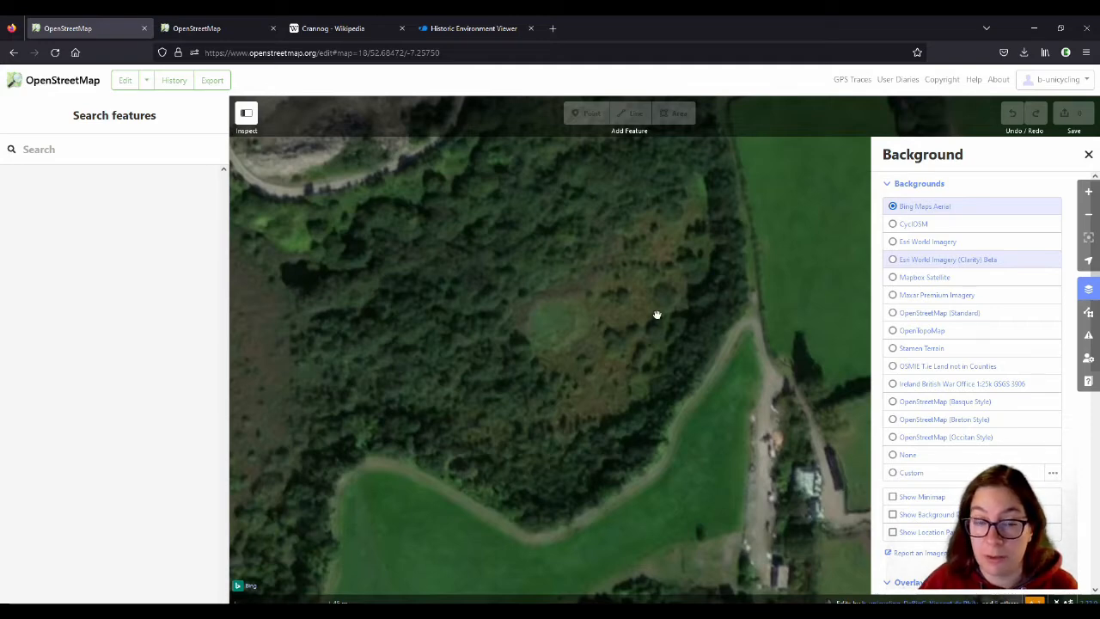
Compare Maxar Premium Imagery, set the background to Esri World Imagery (Clarity) Beta, and show the OpenStreetMap data layer again
click(932, 296)
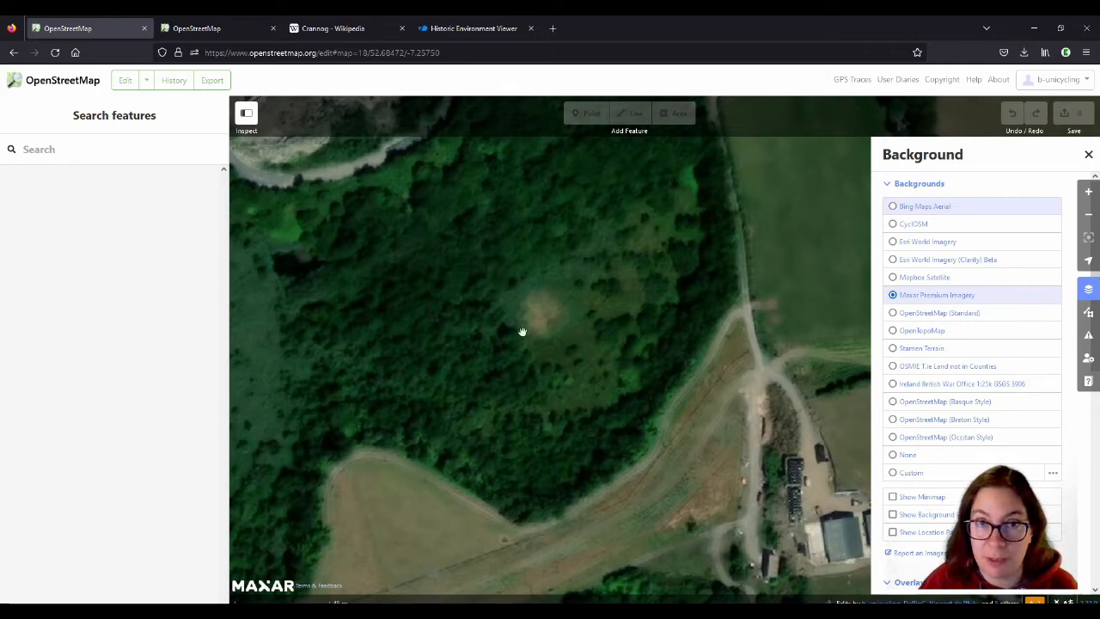
click(933, 260)
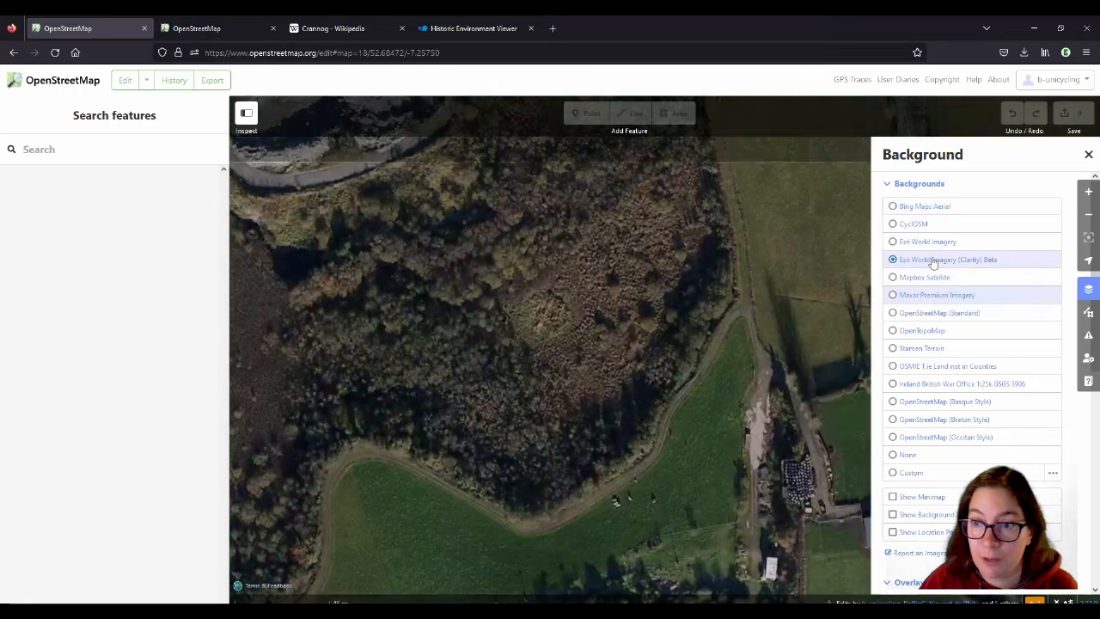
click(1089, 312)
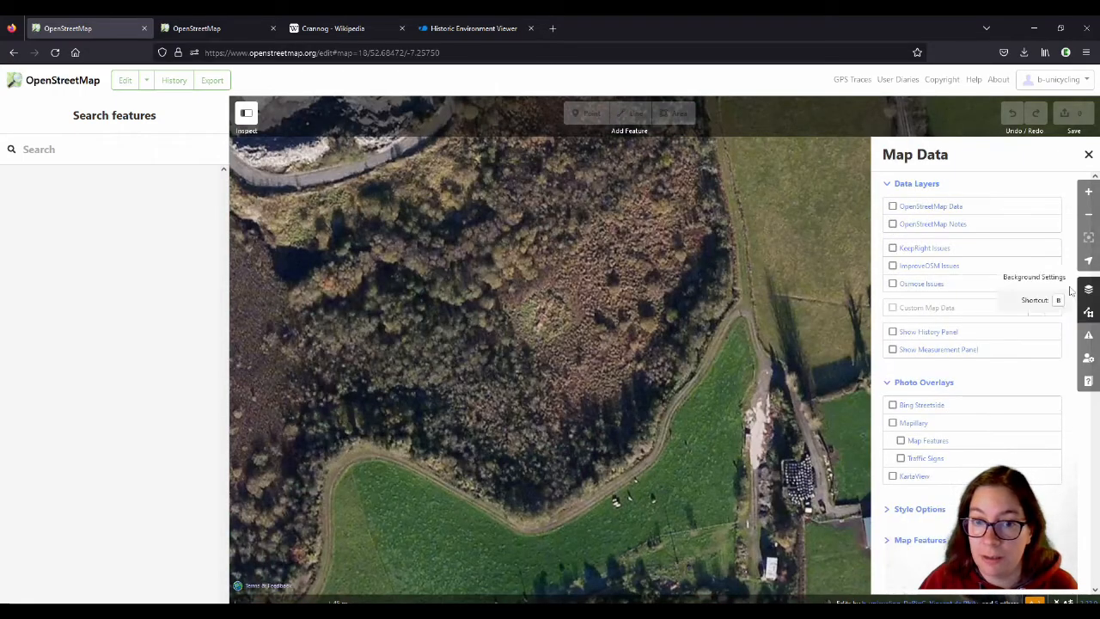
click(975, 208)
Reshape the outline of the circular Archaeological Site area to follow the round platform on the aerial imagery
double_click(581, 330)
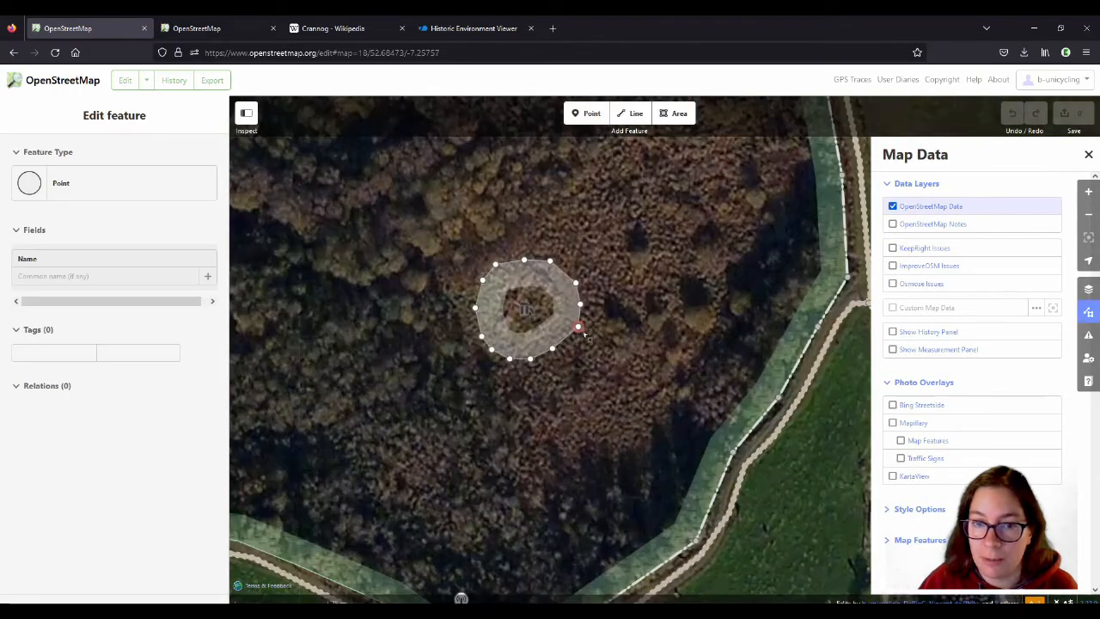
scroll(586, 333, up, 1)
drag(574, 326, 565, 324)
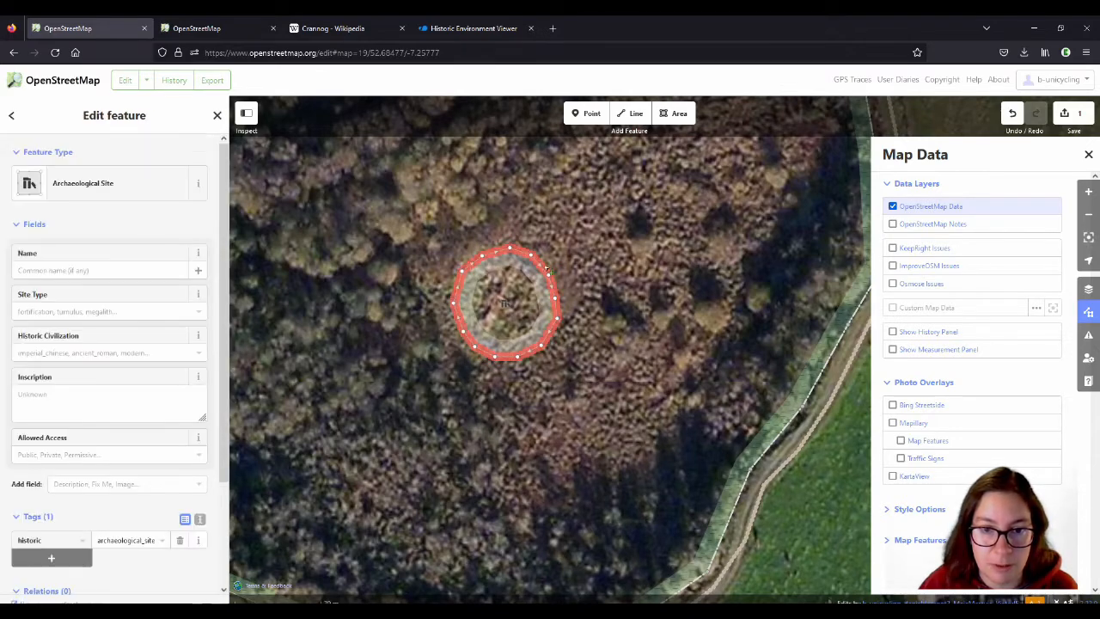
scroll(602, 273, down, 3)
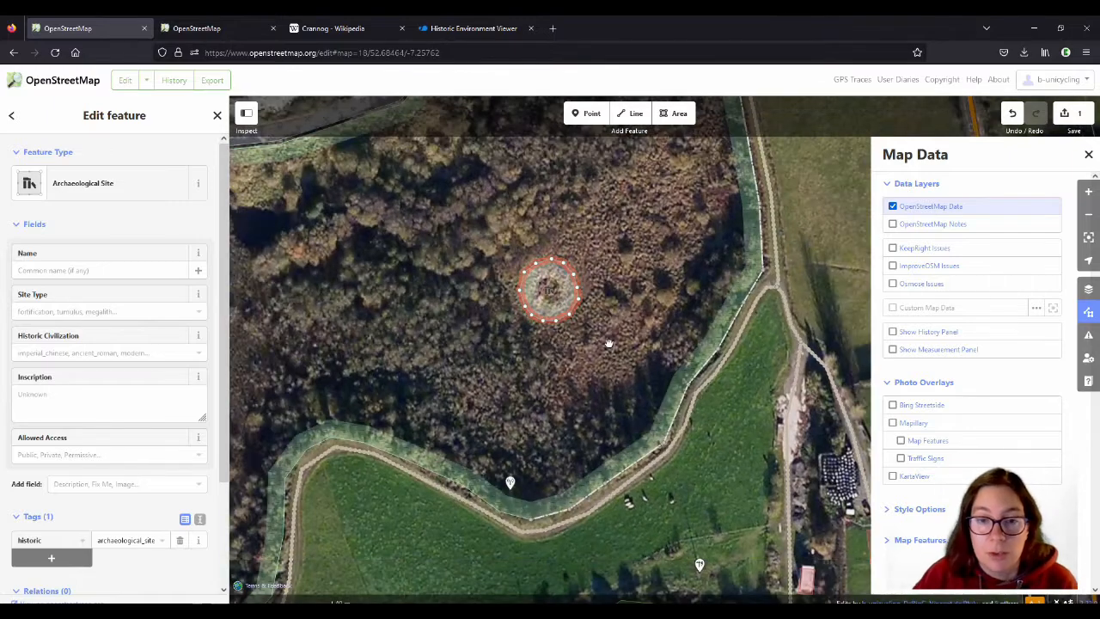
scroll(595, 258, down, 1)
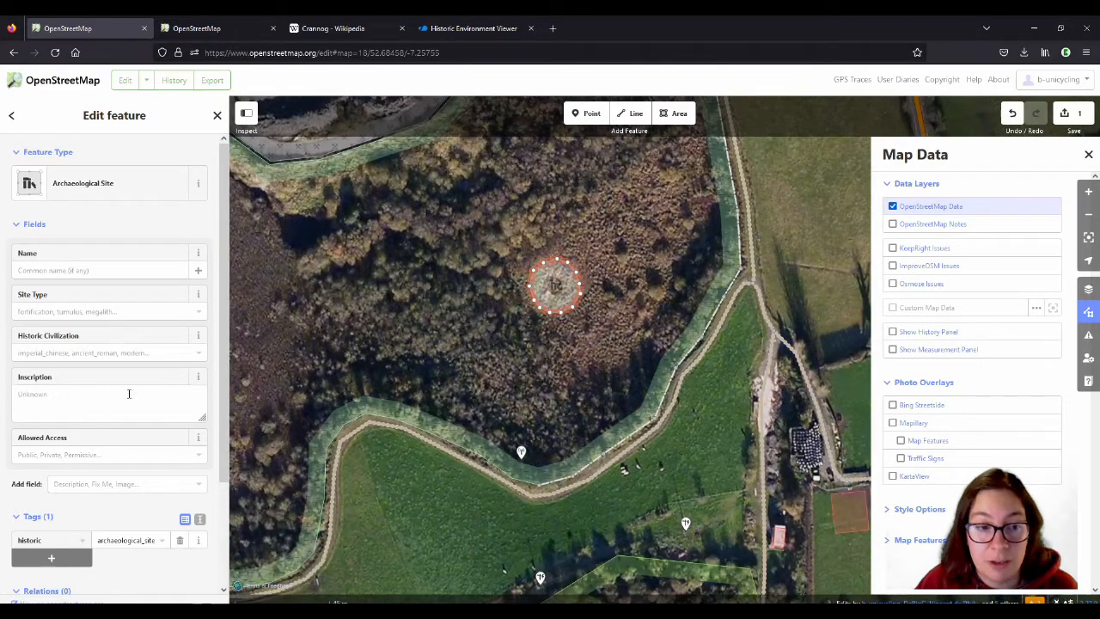
Close the map data settings and add the tag site_type=crannog to the Archaeological Site
scroll(129, 394, down, 3)
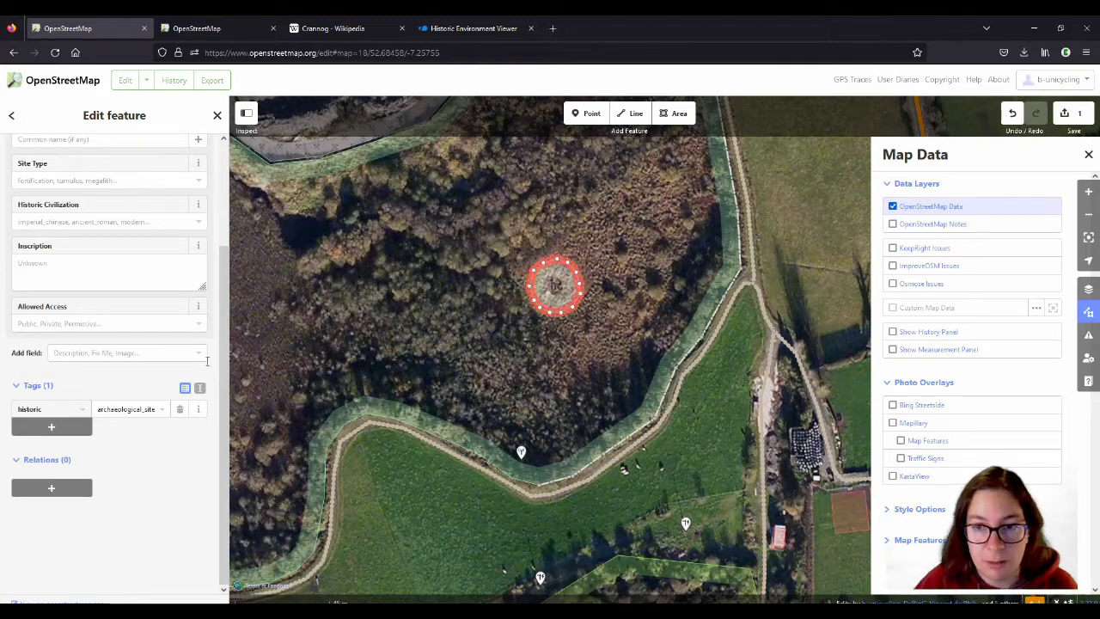
click(1089, 154)
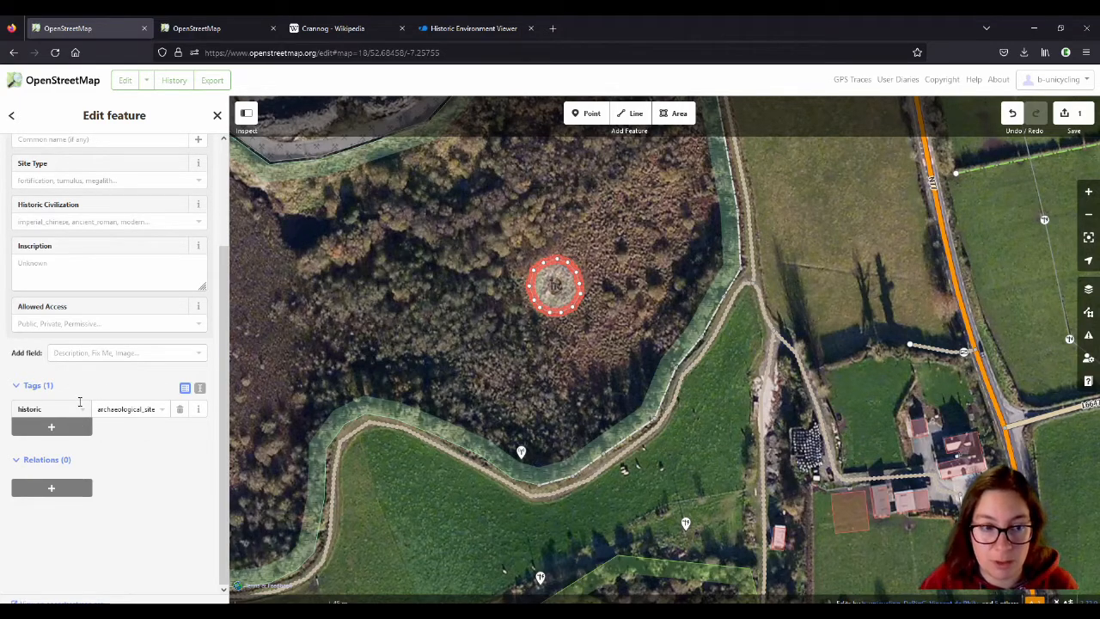
click(200, 389)
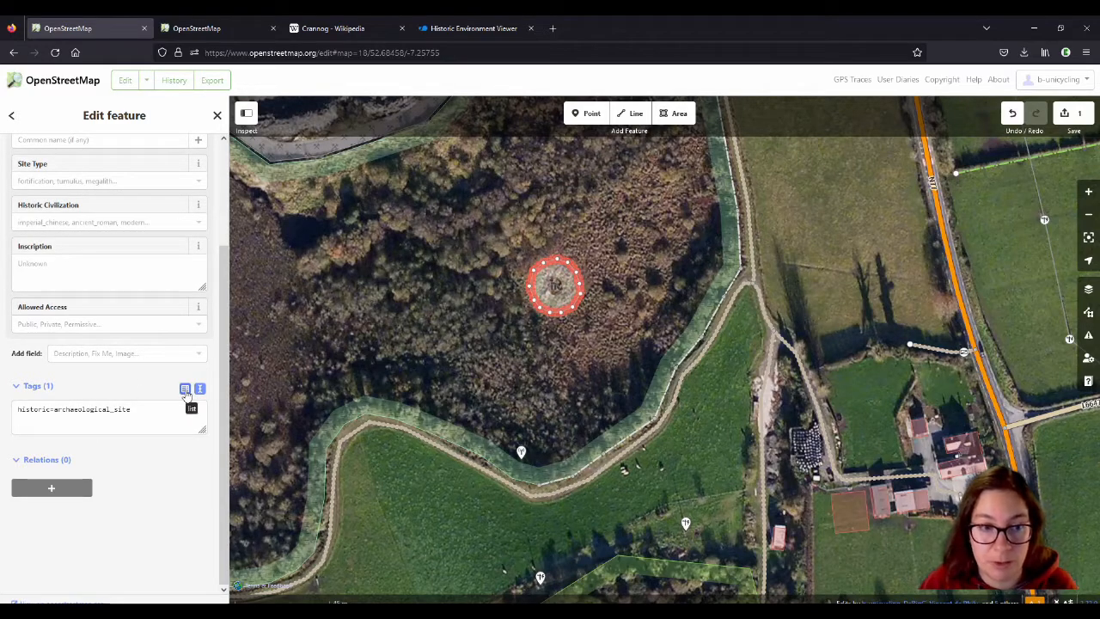
click(184, 390)
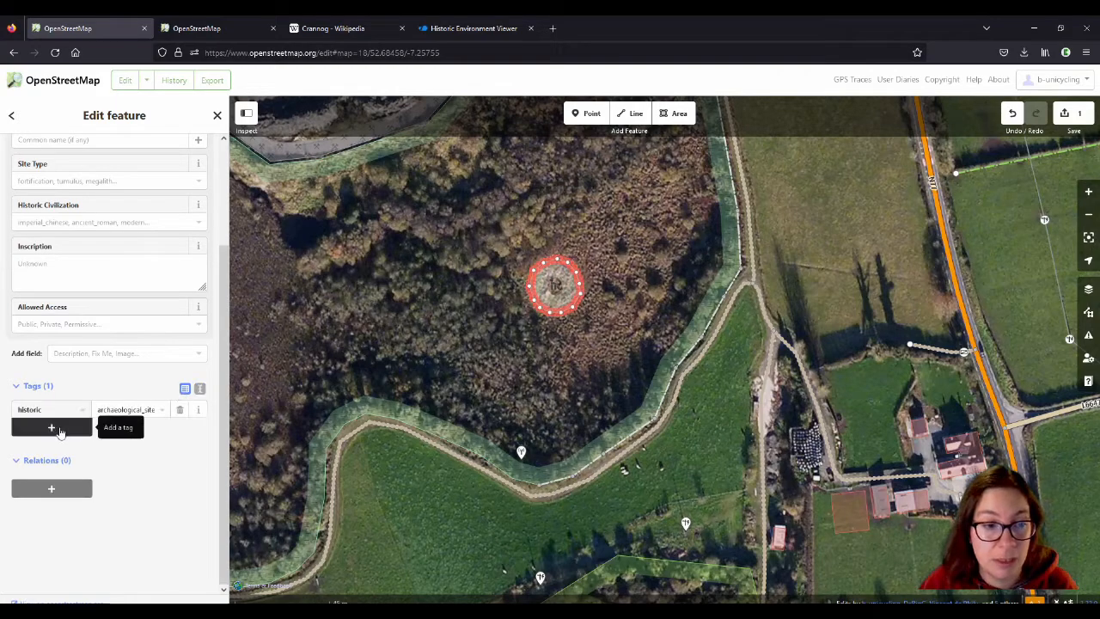
text(site)
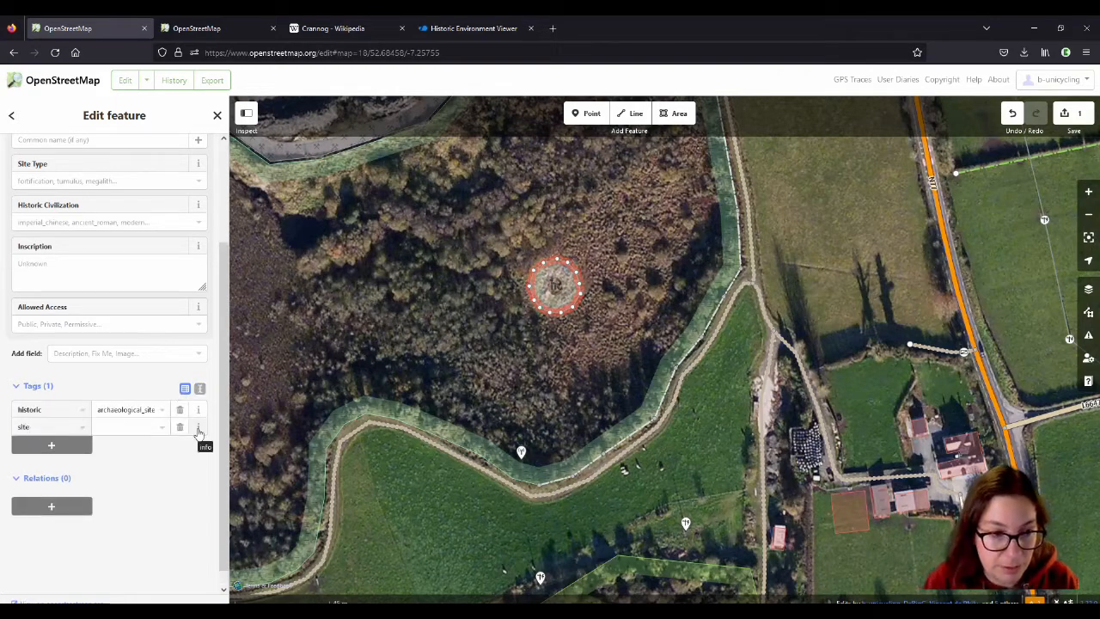
click(34, 444)
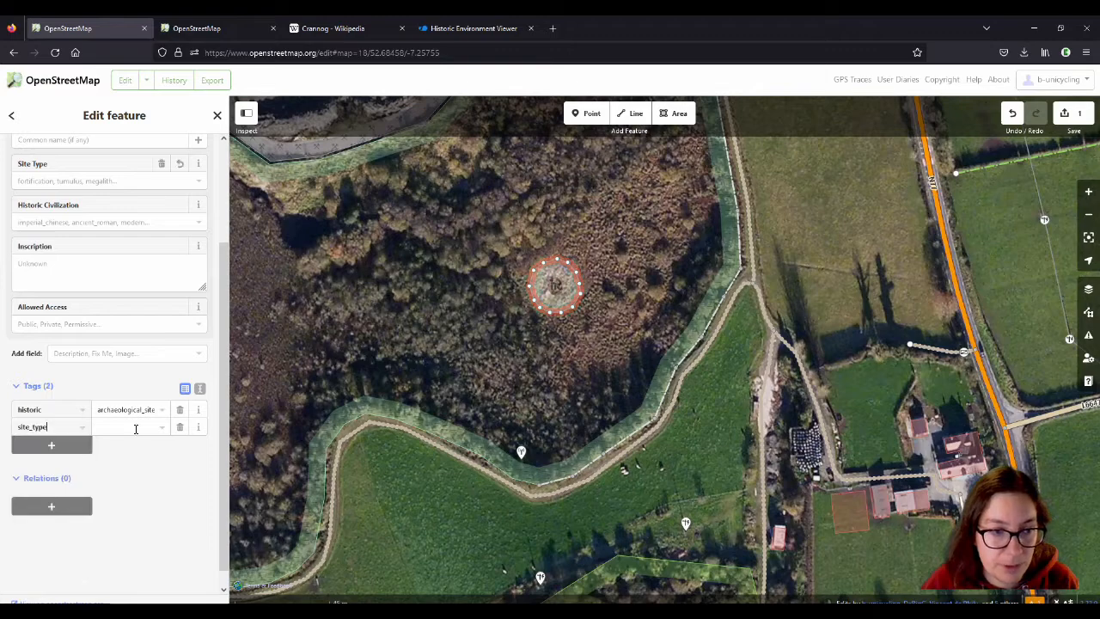
click(136, 427)
text(crannog)
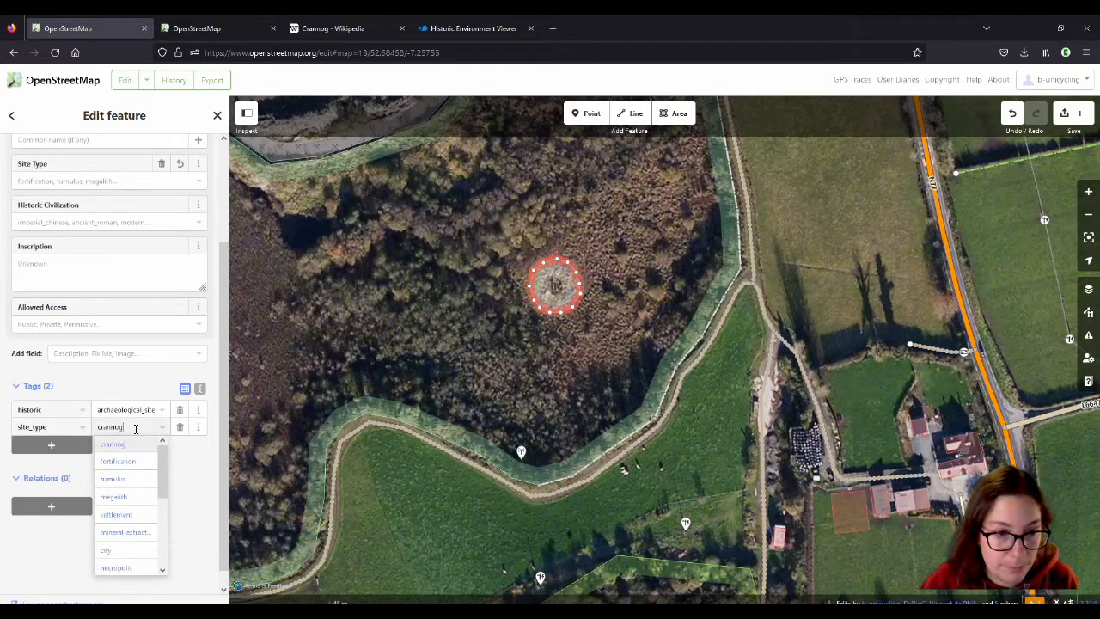
click(198, 437)
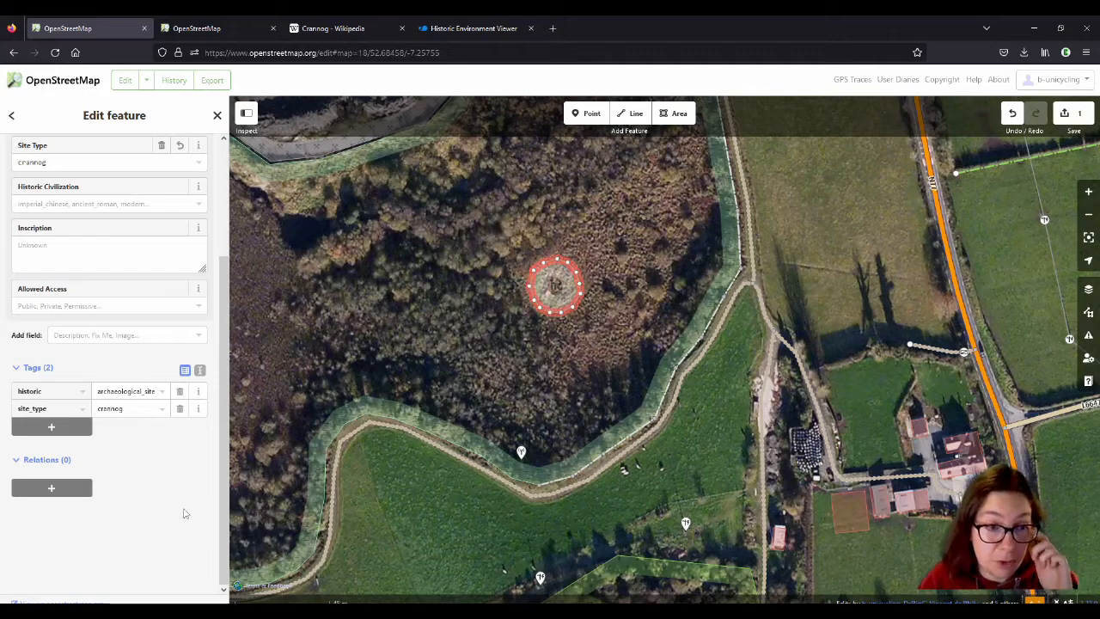
Set the allowed access of the Archaeological Site to Private
drag(222, 453, 237, 370)
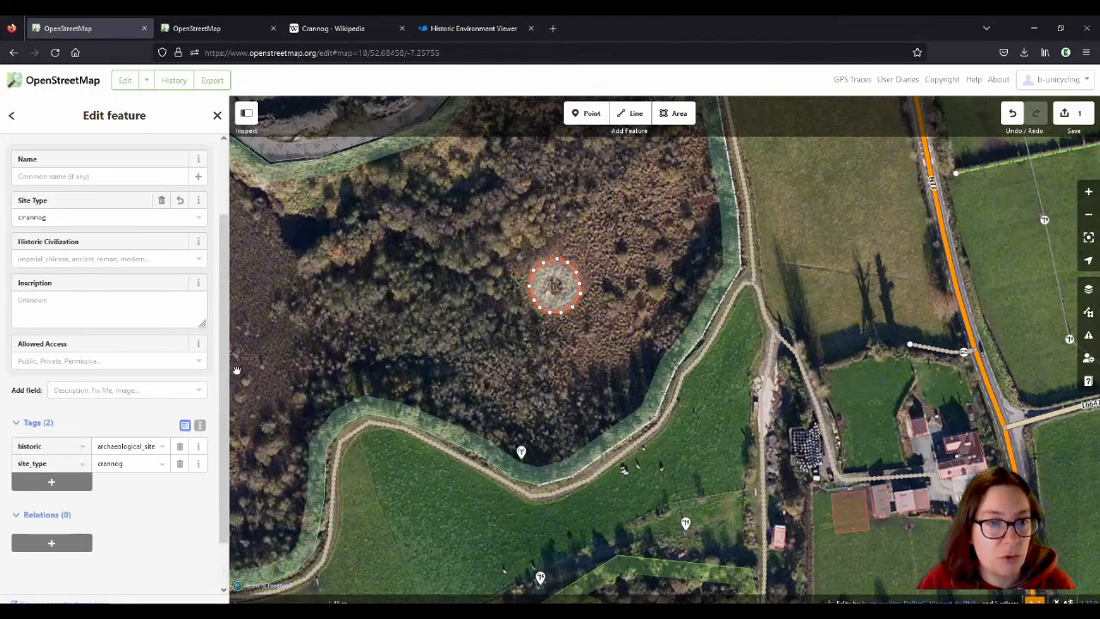
scroll(237, 370, up, 2)
scroll(123, 177, up, 1)
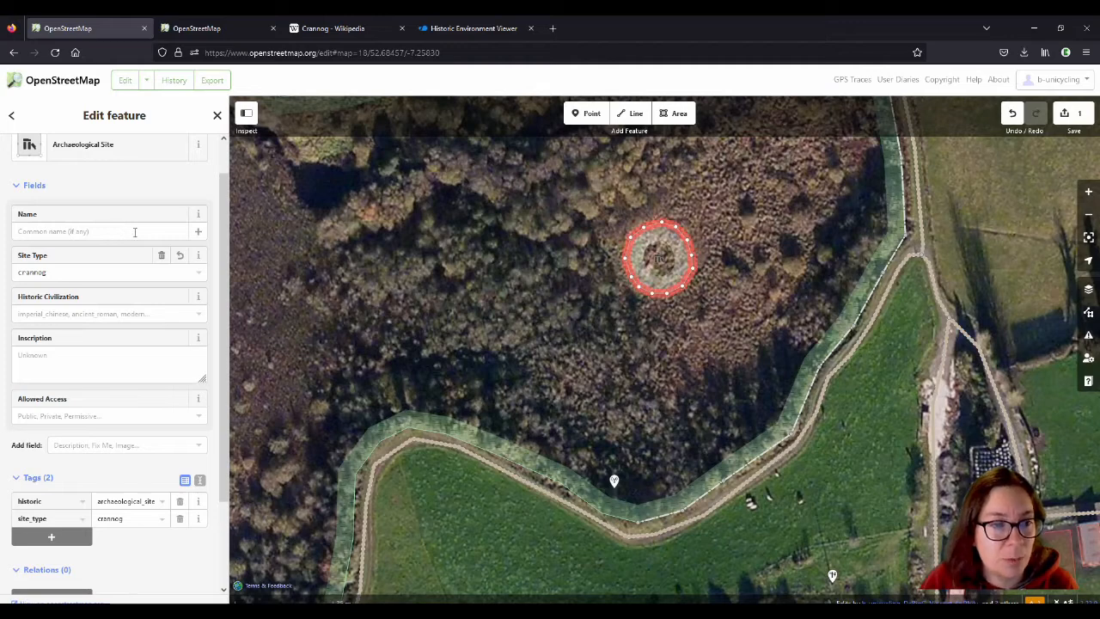
scroll(85, 178, down, 1)
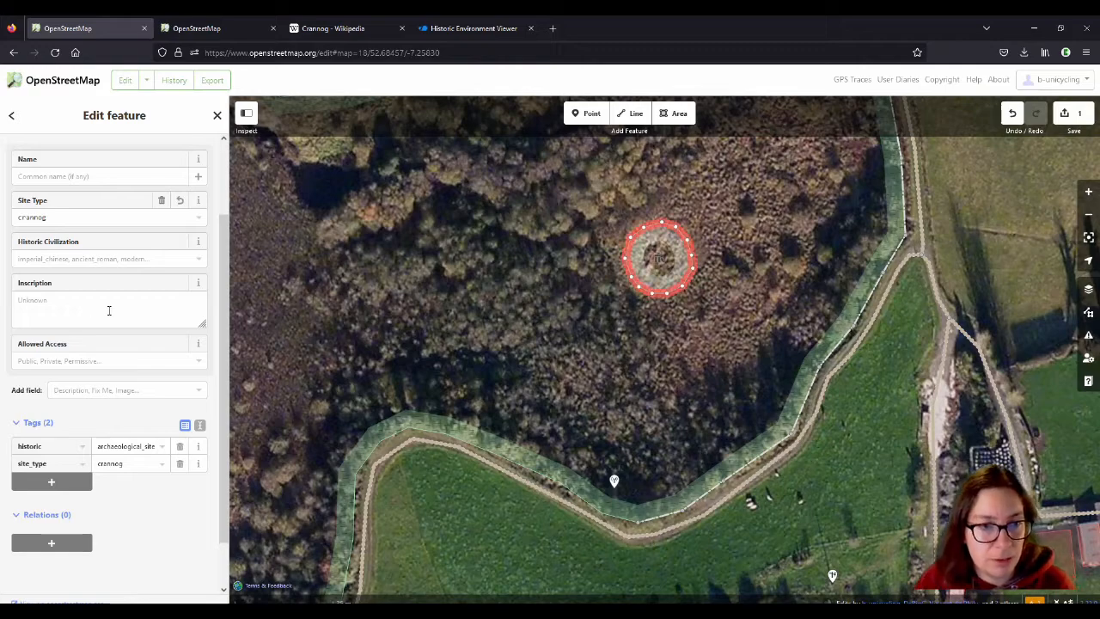
scroll(128, 279, down, 1)
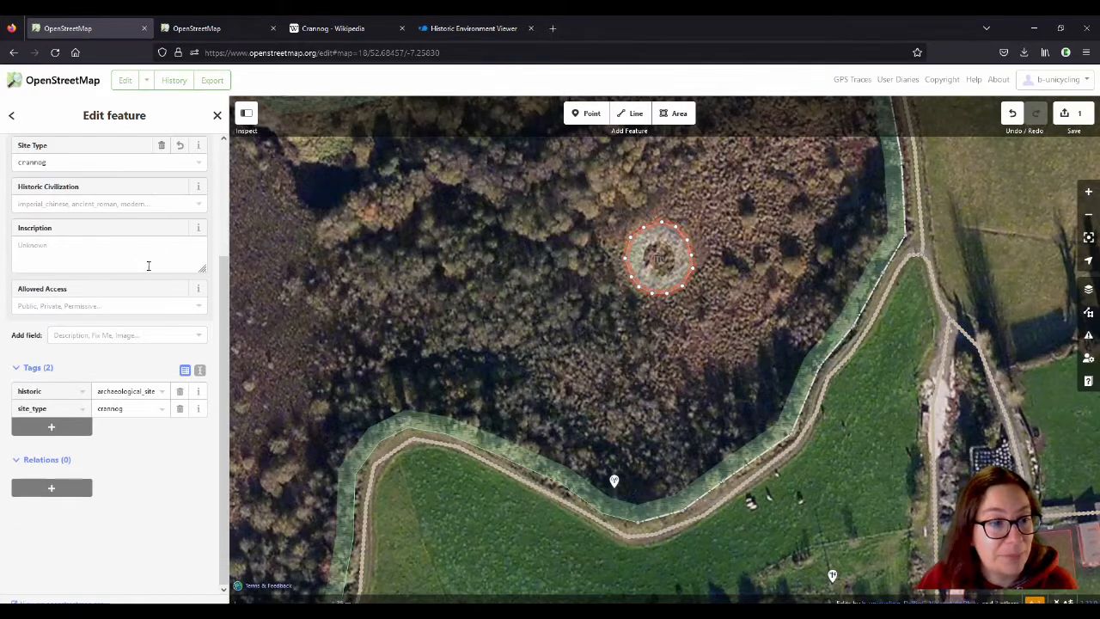
scroll(67, 290, up, 2)
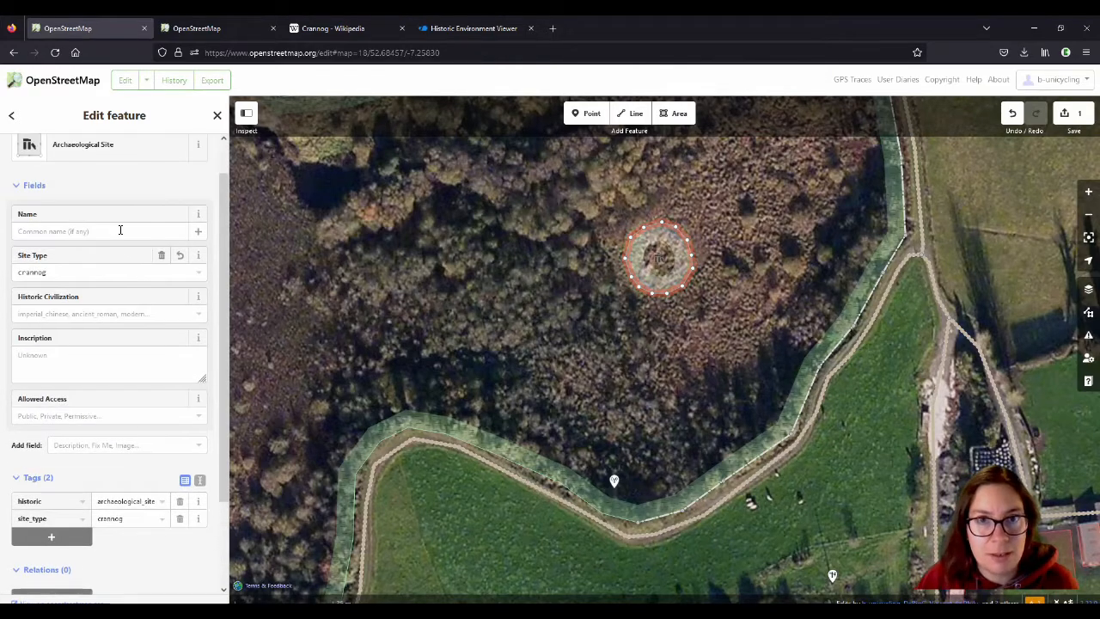
scroll(128, 301, down, 2)
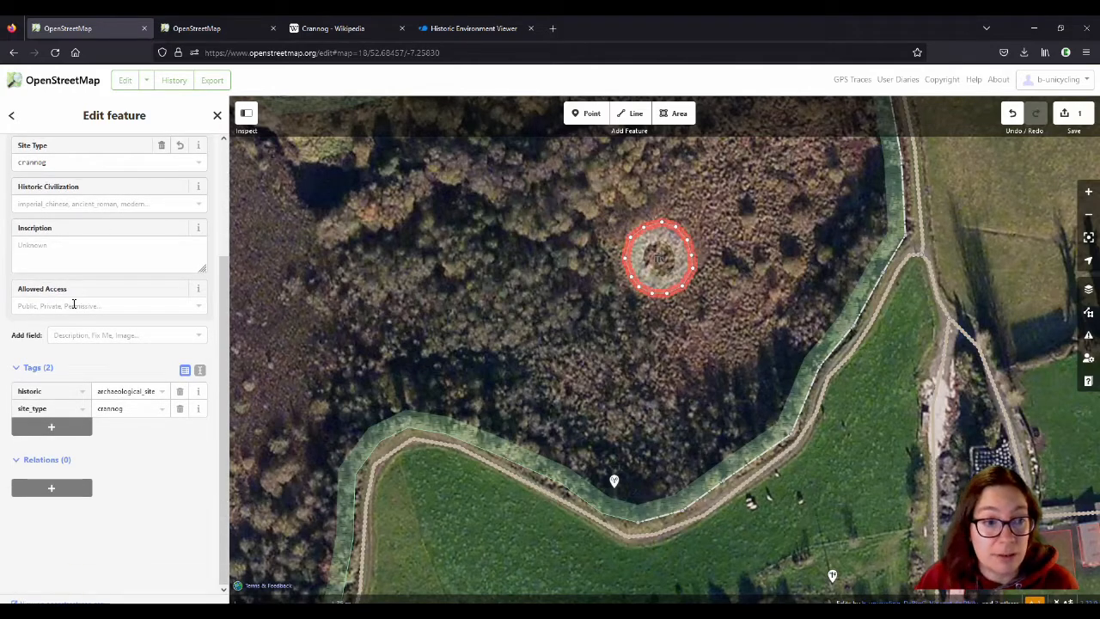
click(74, 305)
click(76, 340)
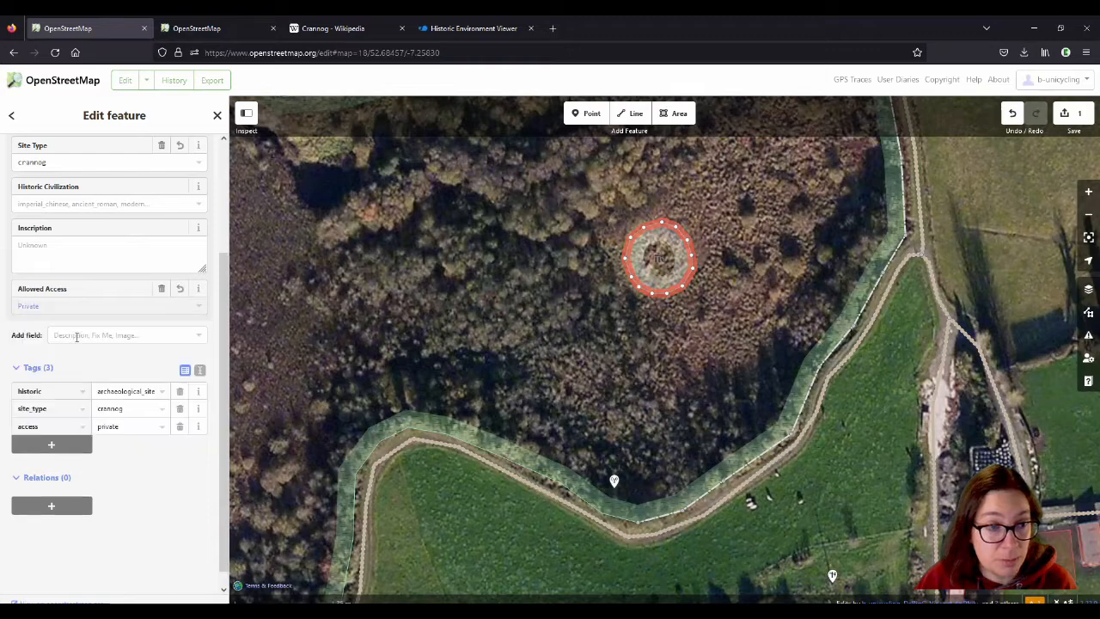
scroll(528, 365, down, 2)
scroll(593, 318, up, 3)
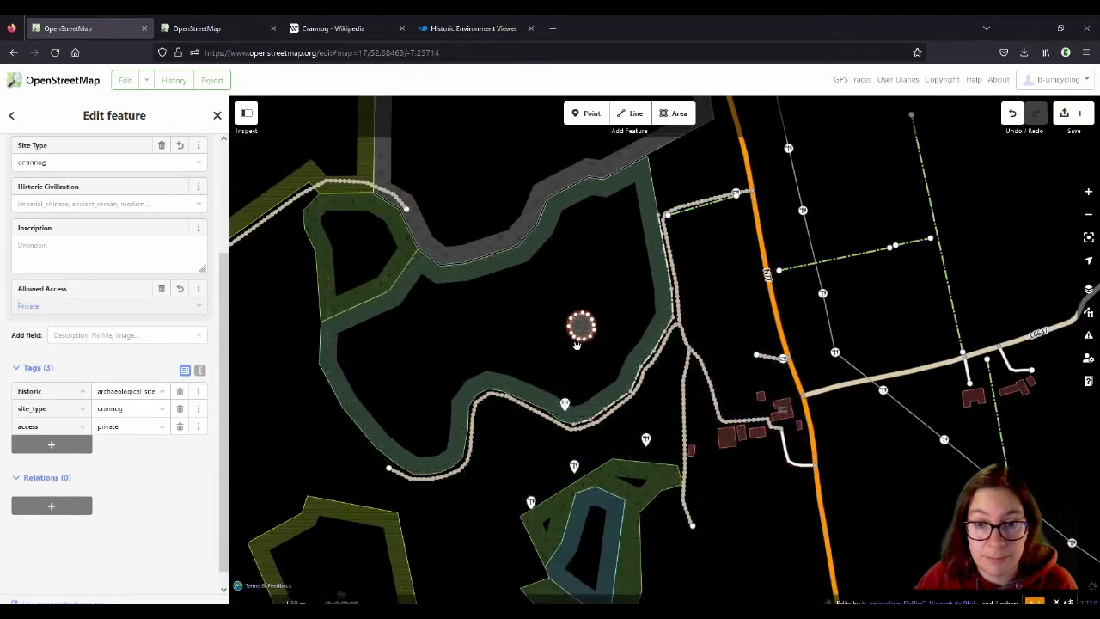
scroll(600, 314, up, 1)
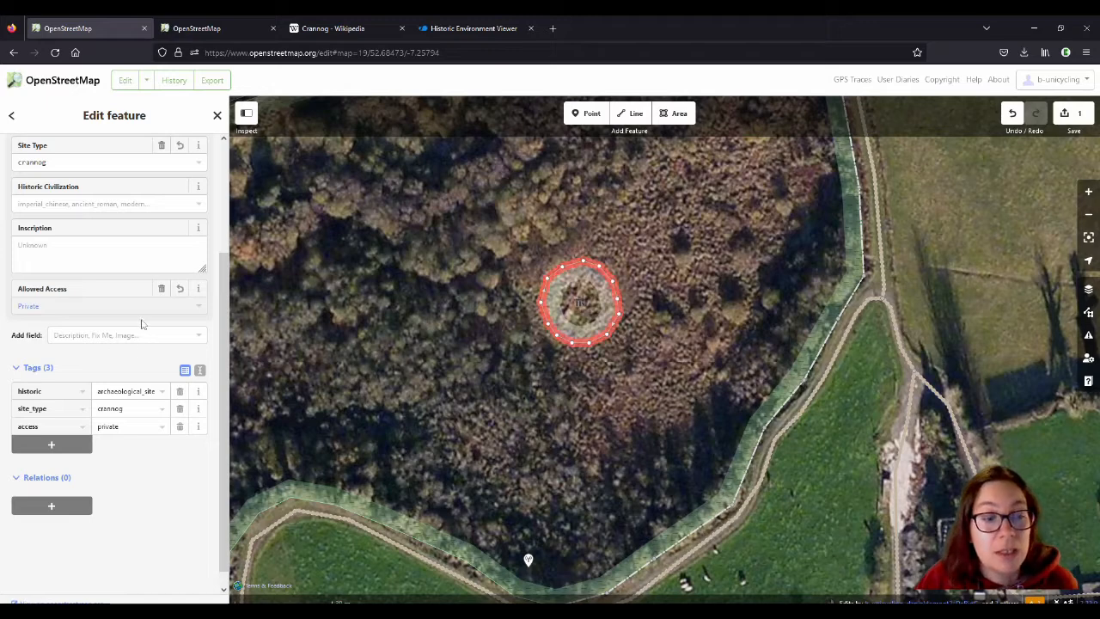
scroll(141, 321, down, 1)
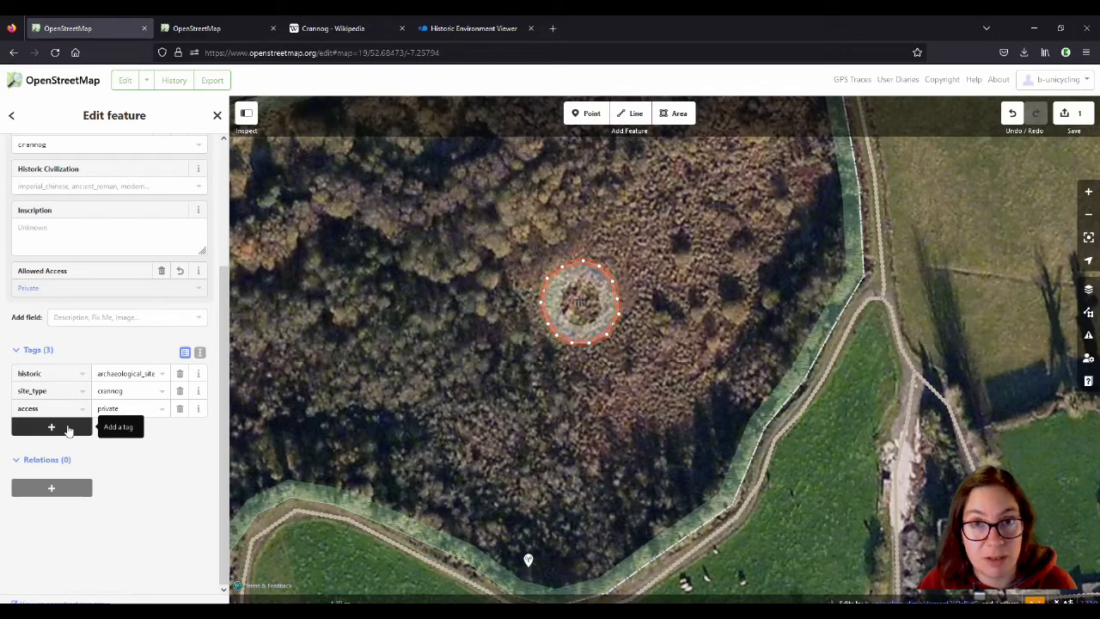
Compare the crannog's surroundings on the Historic Environment Viewer's OSi Map and Digital Globe basemaps with the OpenStreetMap editor
click(461, 32)
click(523, 259)
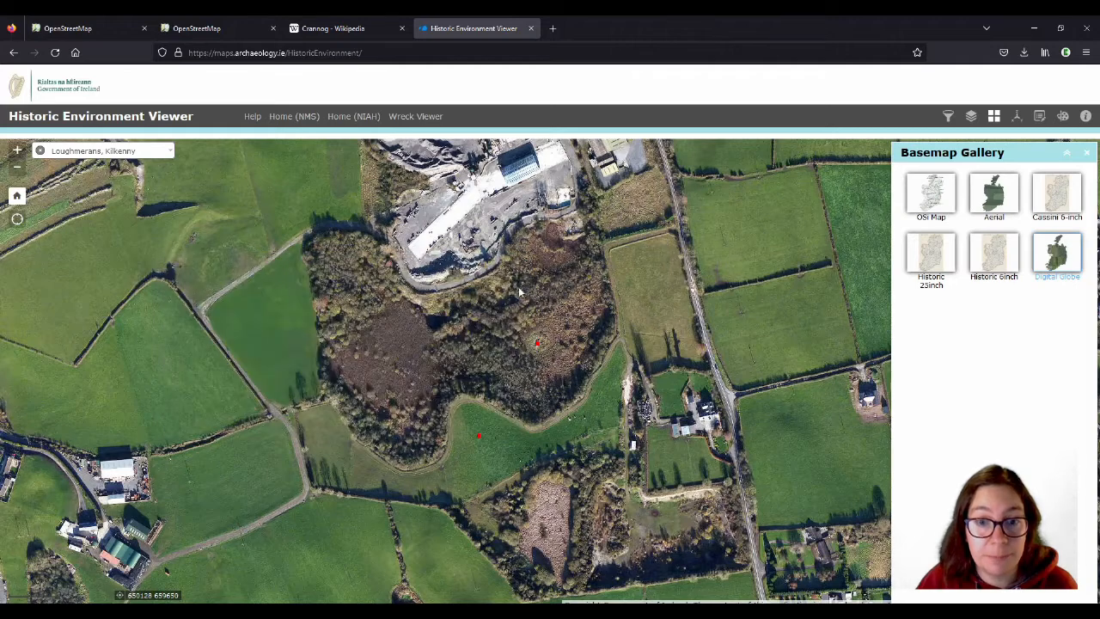
click(931, 195)
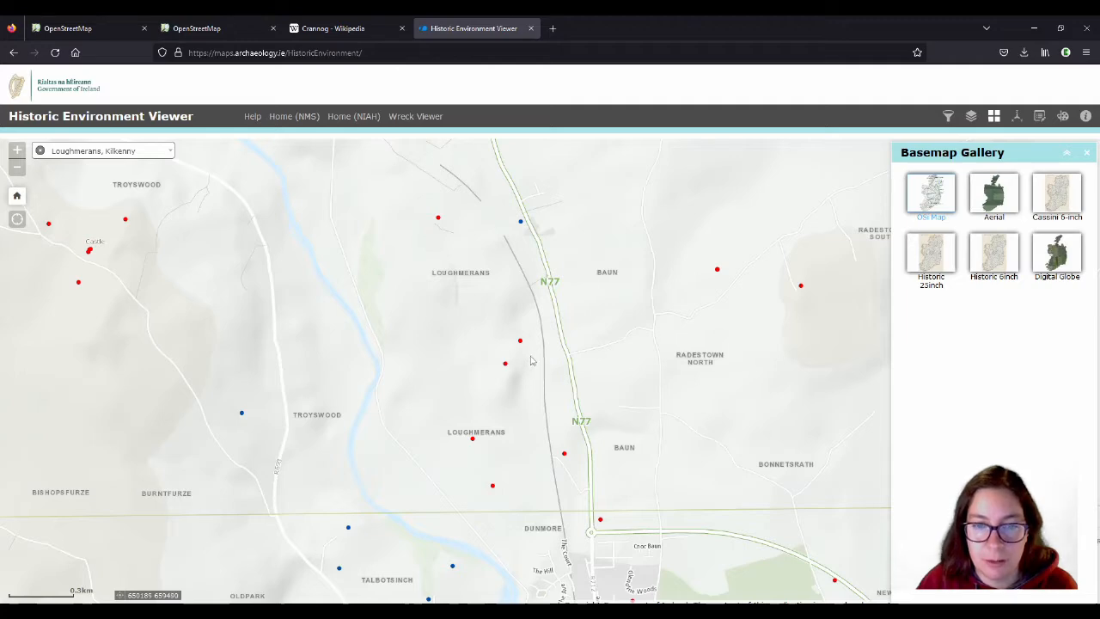
scroll(531, 361, up, 1)
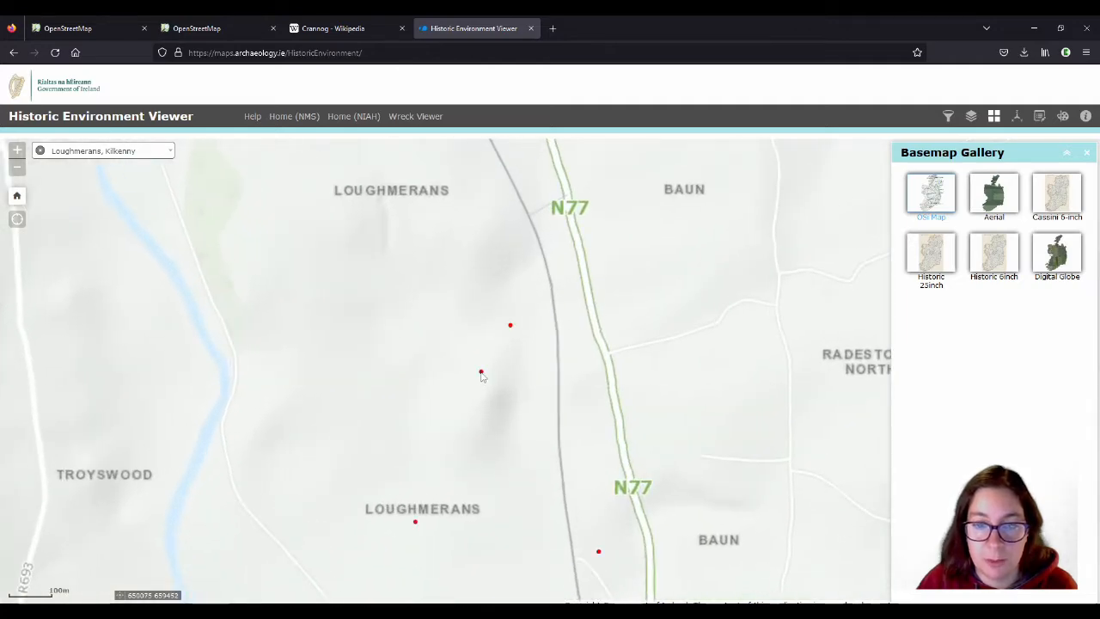
click(1056, 258)
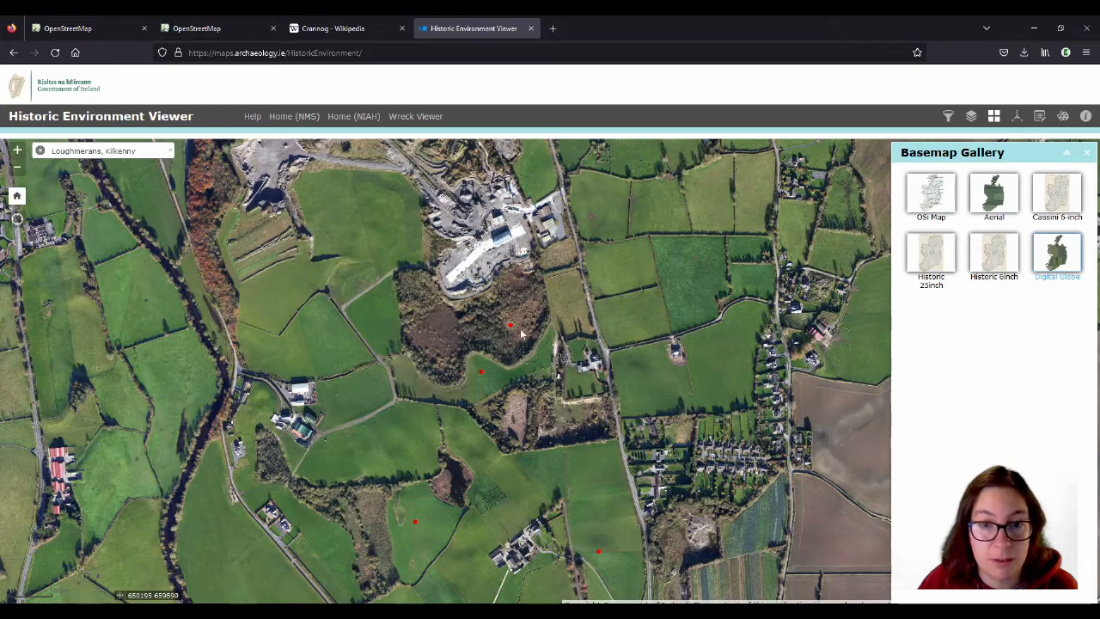
click(94, 29)
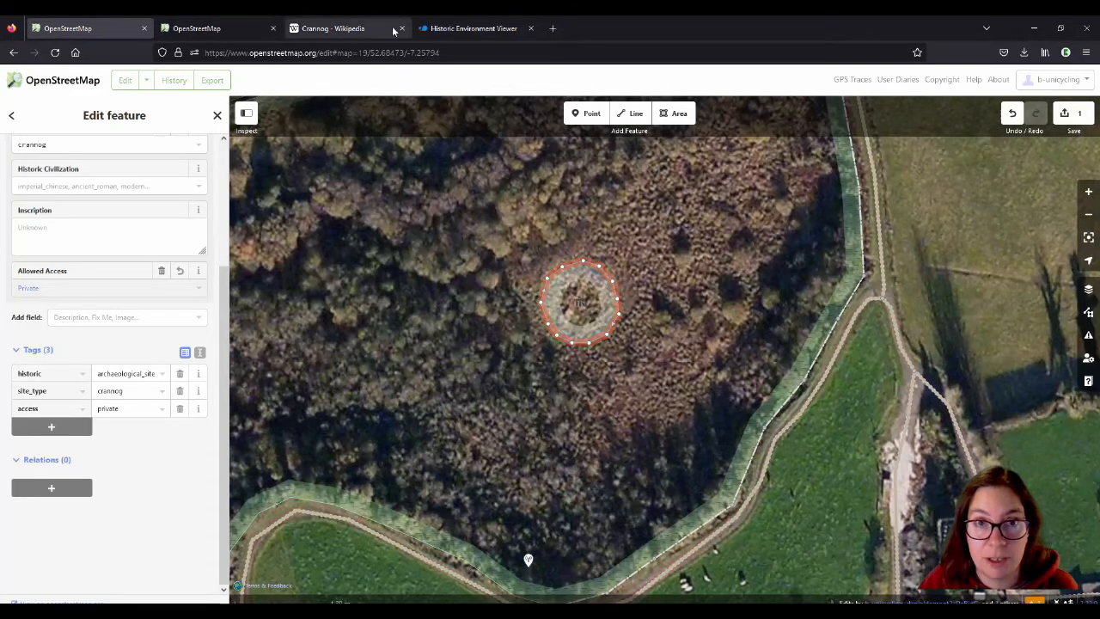
scroll(564, 337, down, 5)
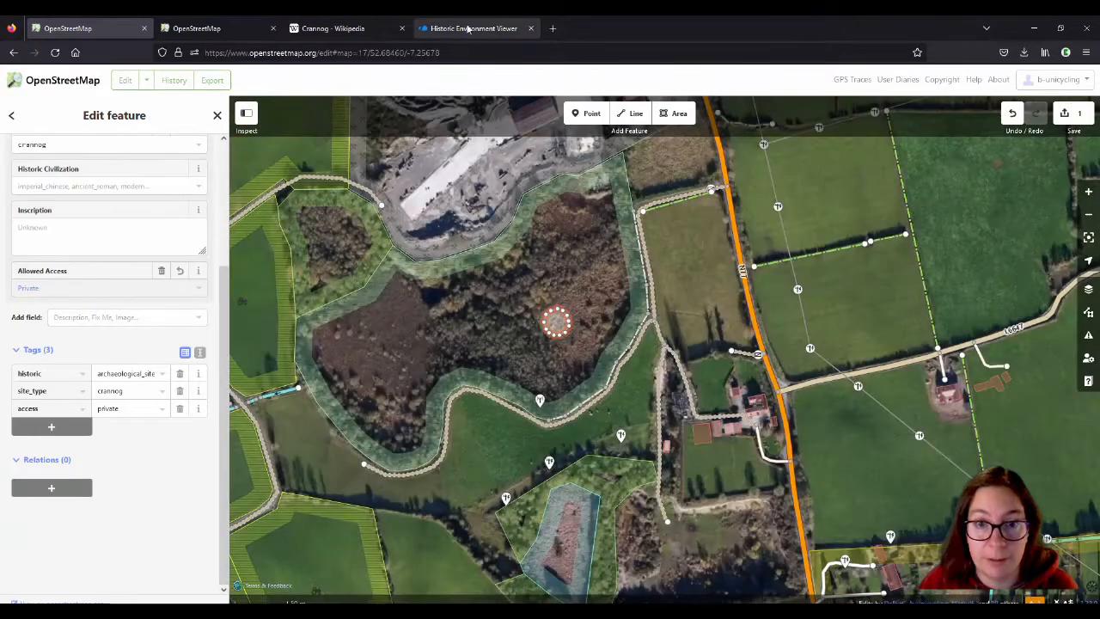
Open the crannog's record in the Historic Environment Viewer and copy its monument reference KK014-063
click(471, 29)
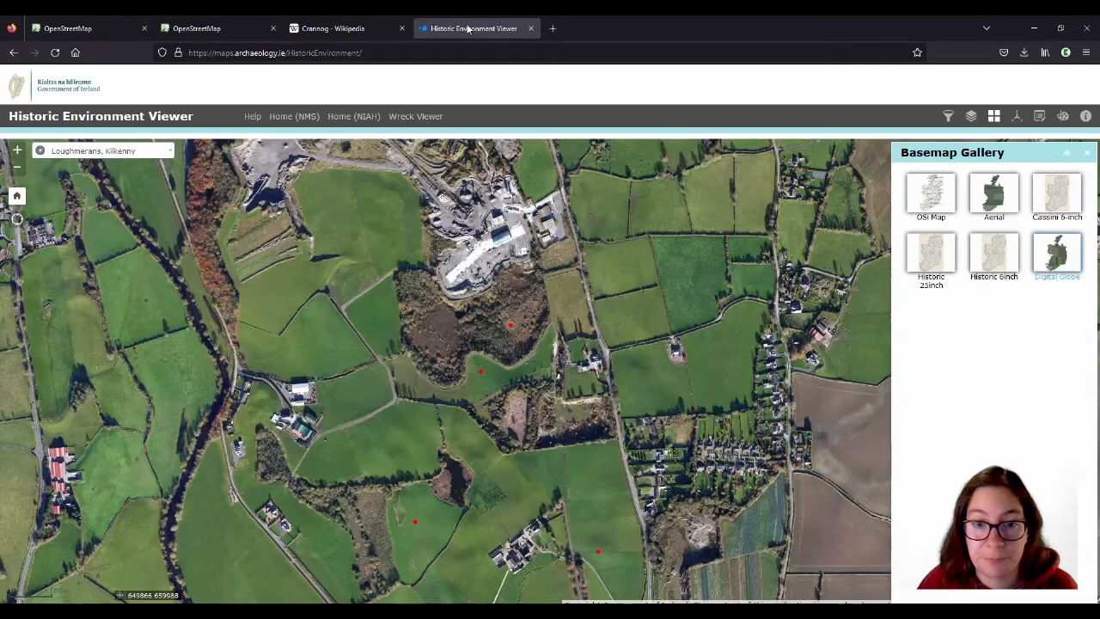
scroll(516, 334, up, 2)
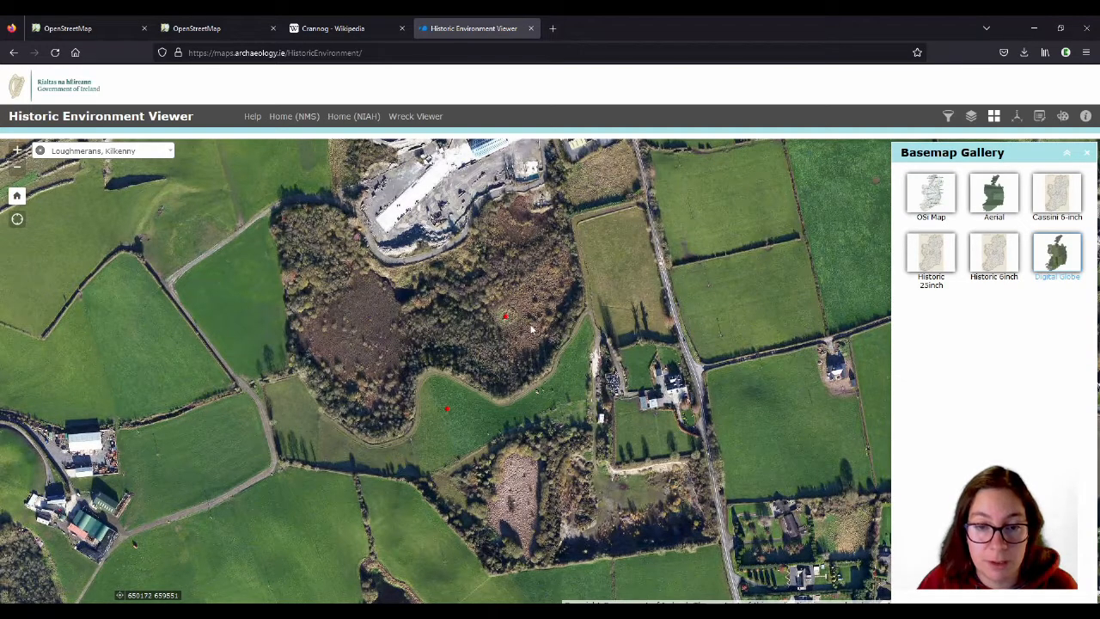
click(532, 329)
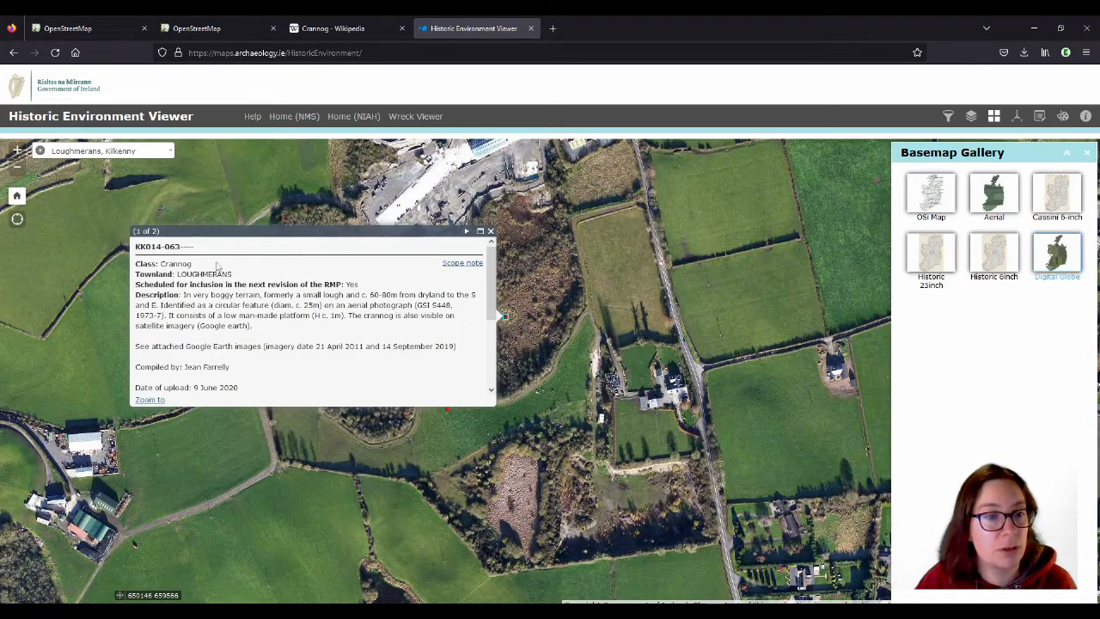
drag(180, 247, 137, 245)
key(ctrl+c)
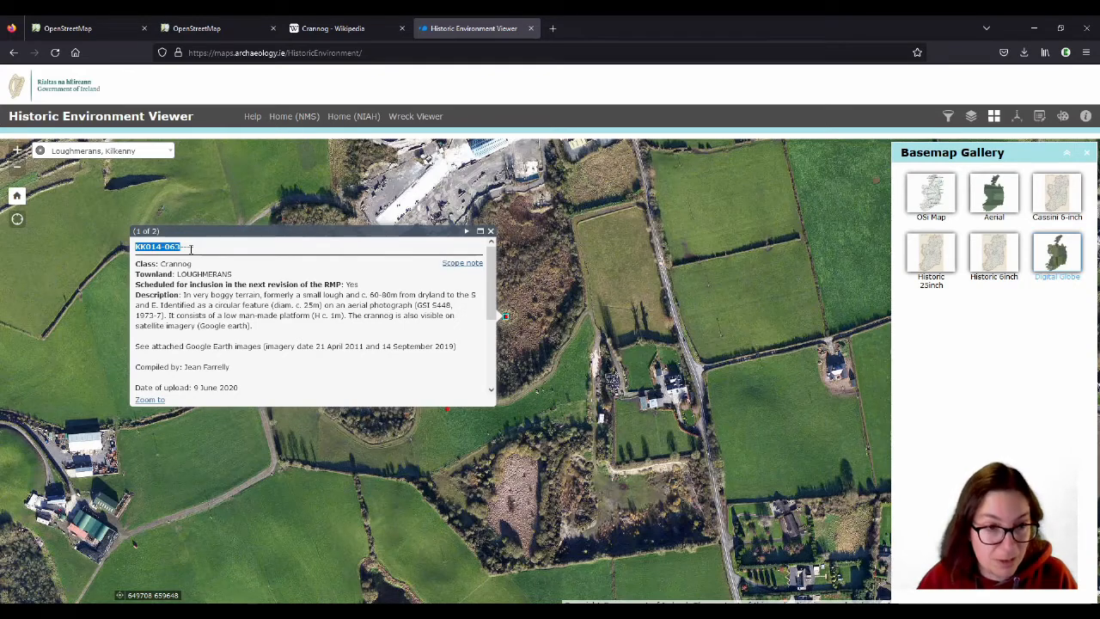
Switch back to the OpenStreetMap editor and add the tag ref:IE:smr=KK014-063 to the crannog
click(86, 28)
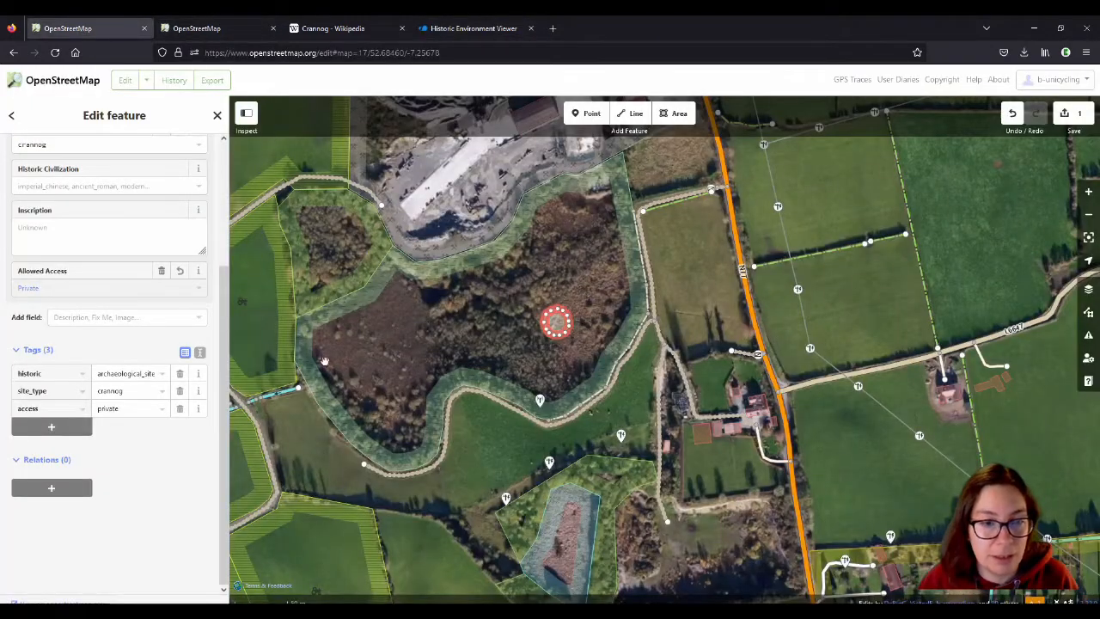
click(49, 426)
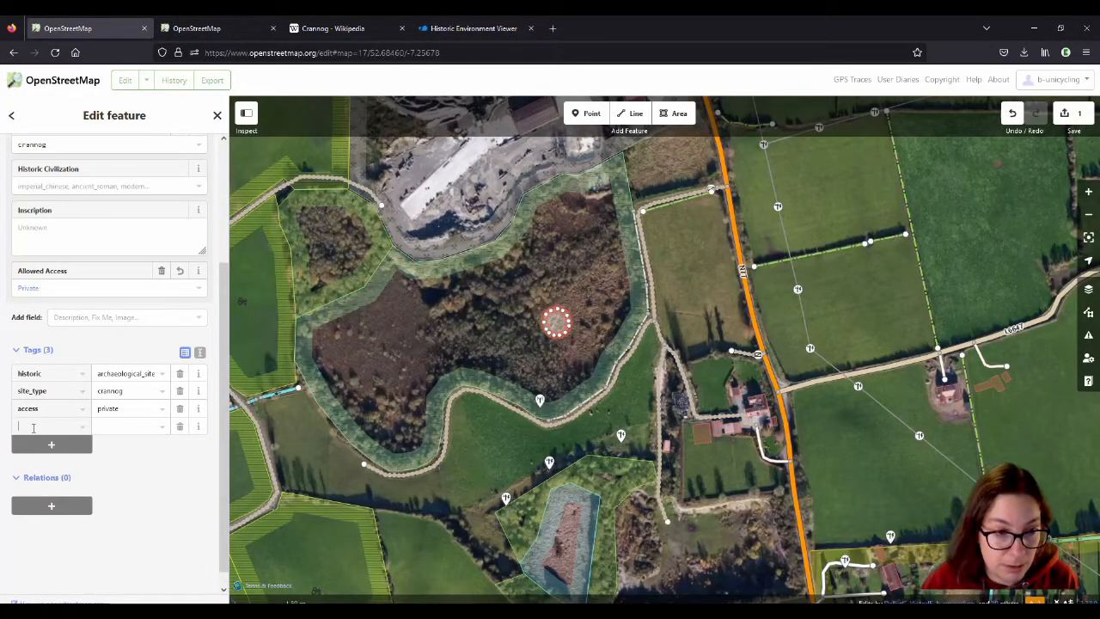
scroll(38, 426, down, 1)
text(ref:)
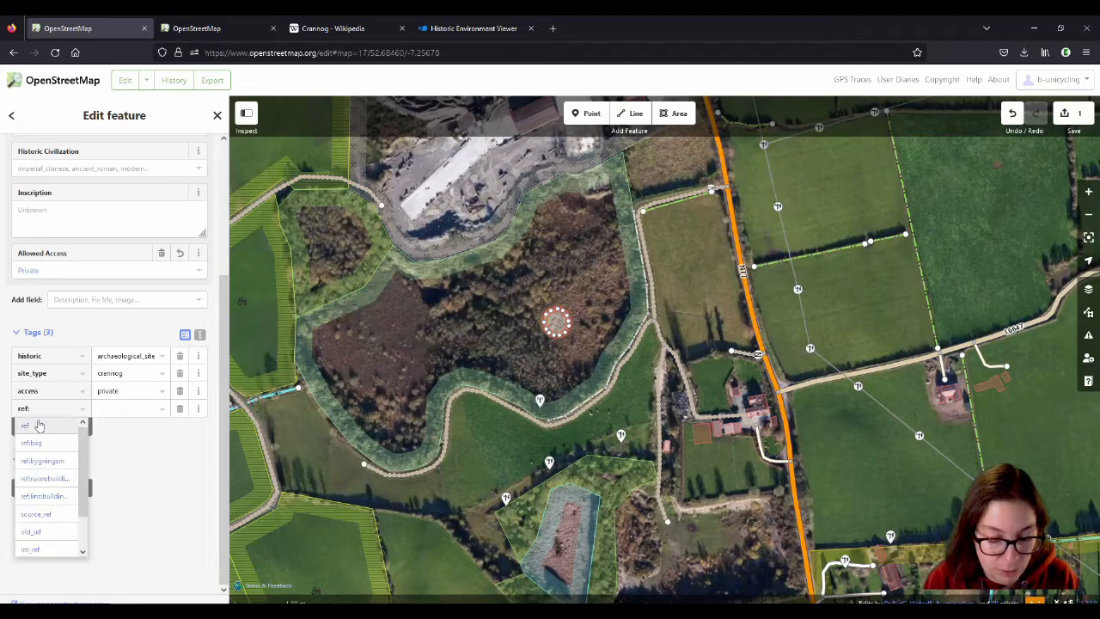
text(IEsr)
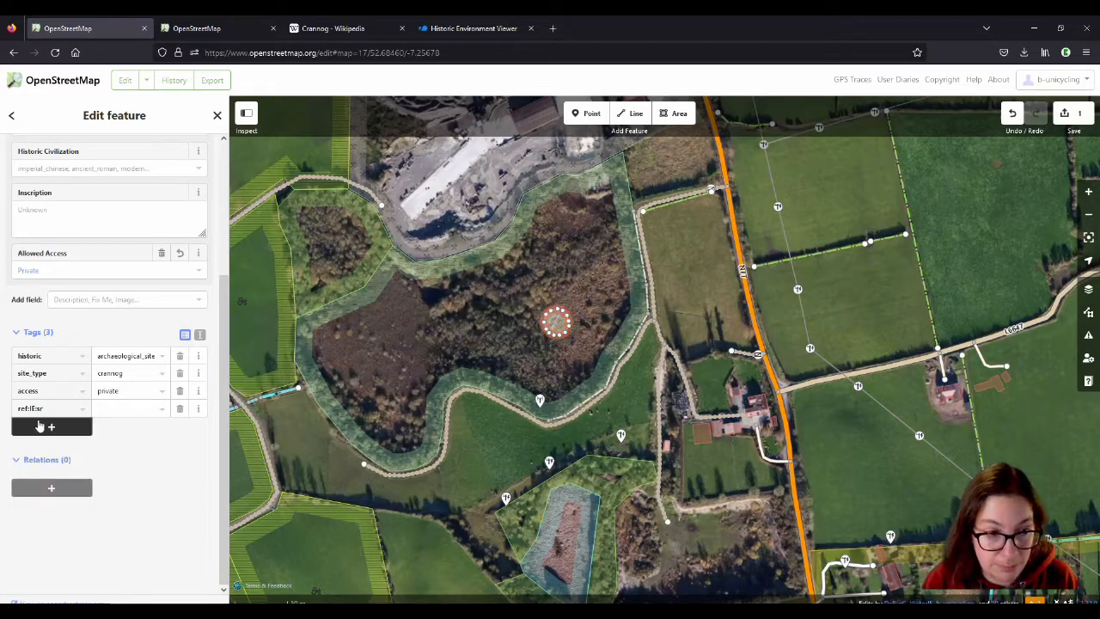
key(BackSpace)
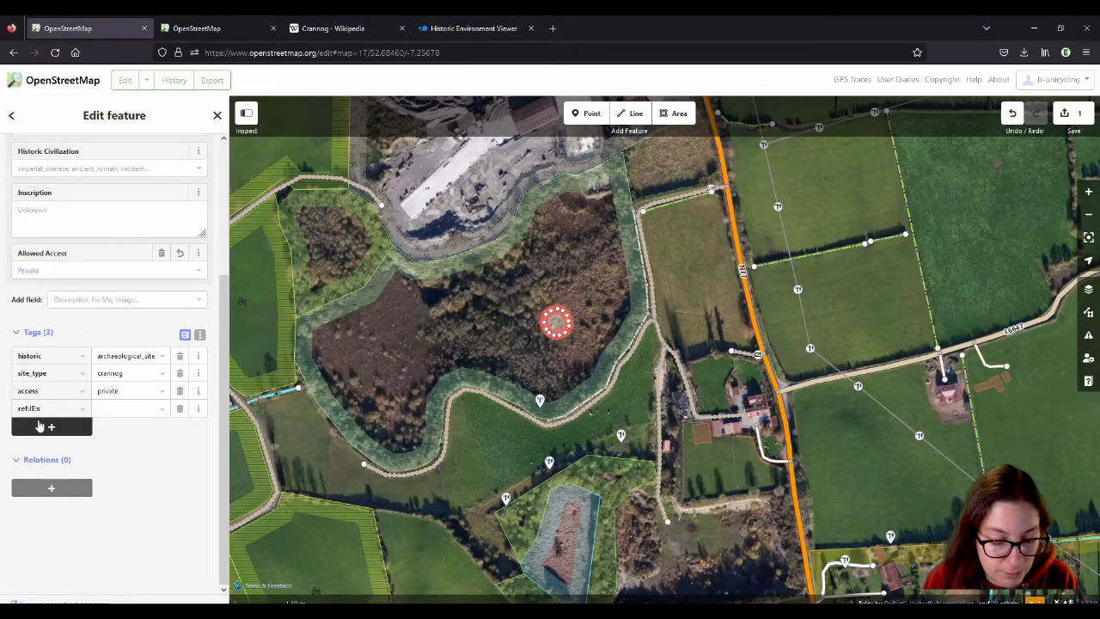
text(mr)
key(Tab)
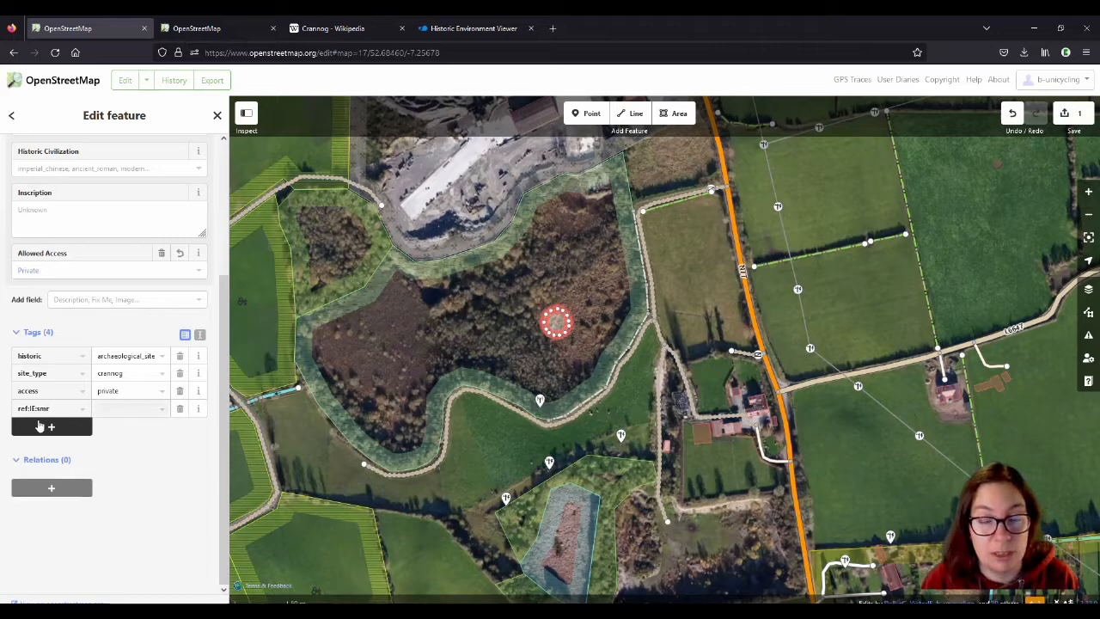
key(ctrl+v)
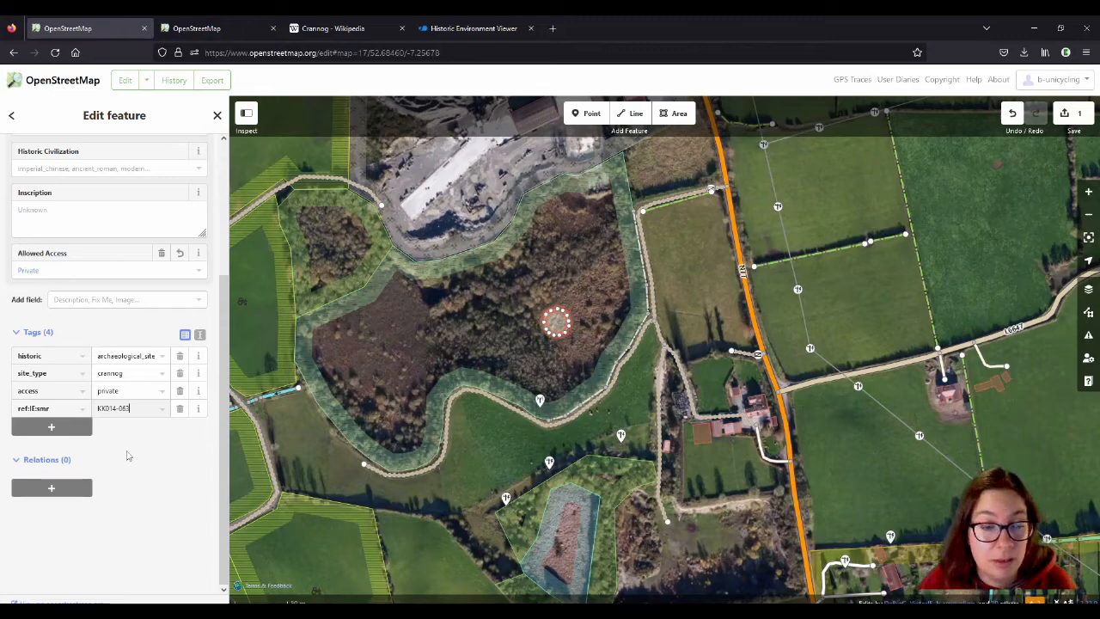
Add the tag place=islet to the crannog
scroll(614, 312, up, 2)
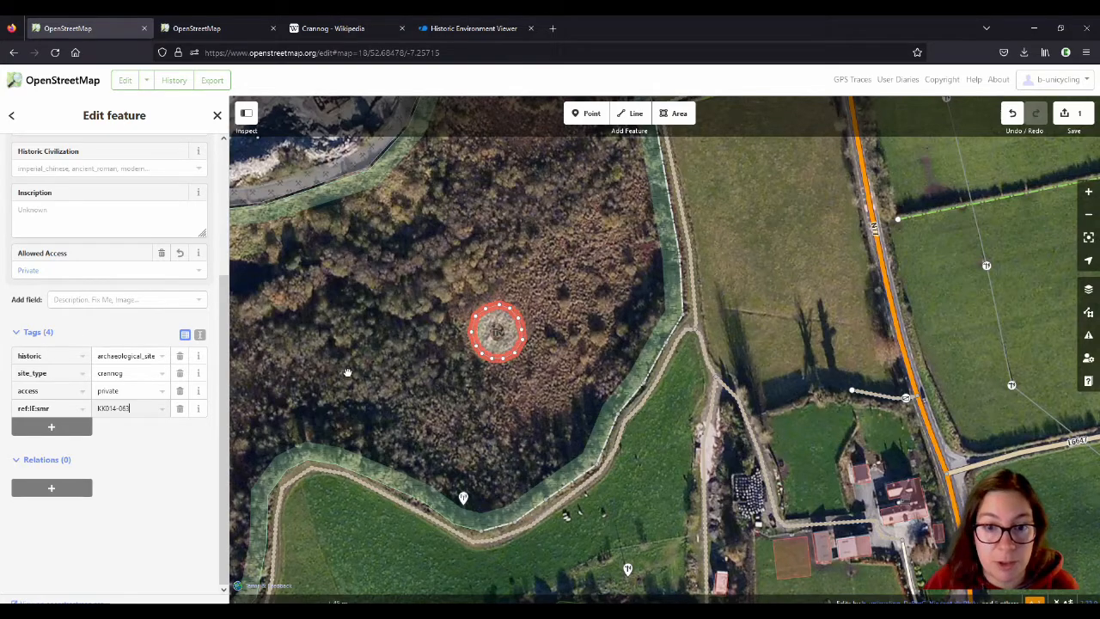
click(51, 427)
text(place)
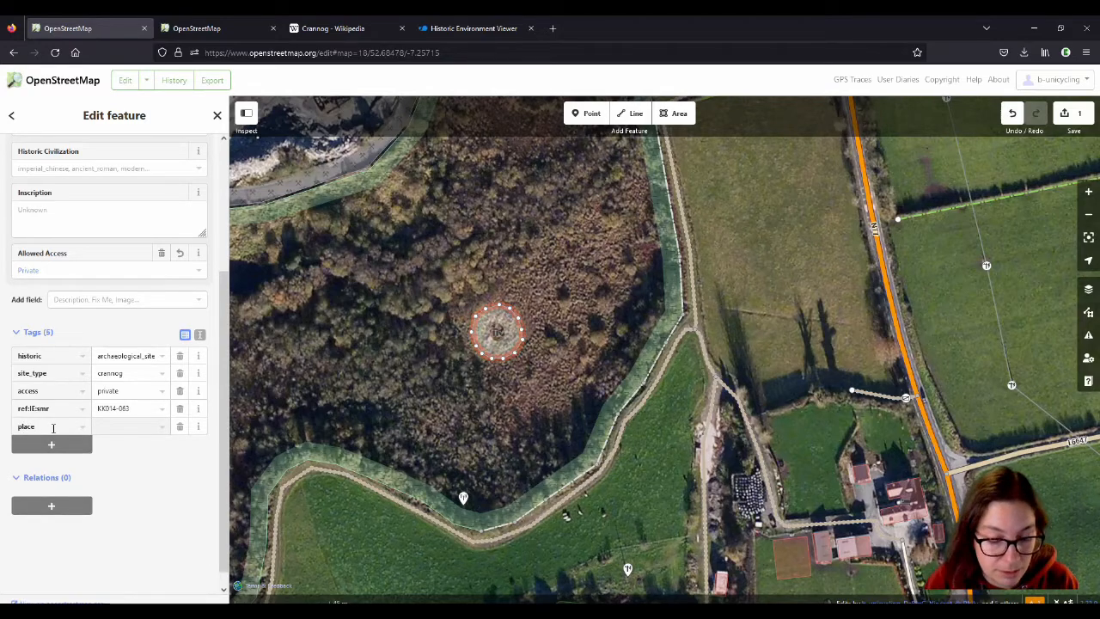
key(Tab)
text(islet)
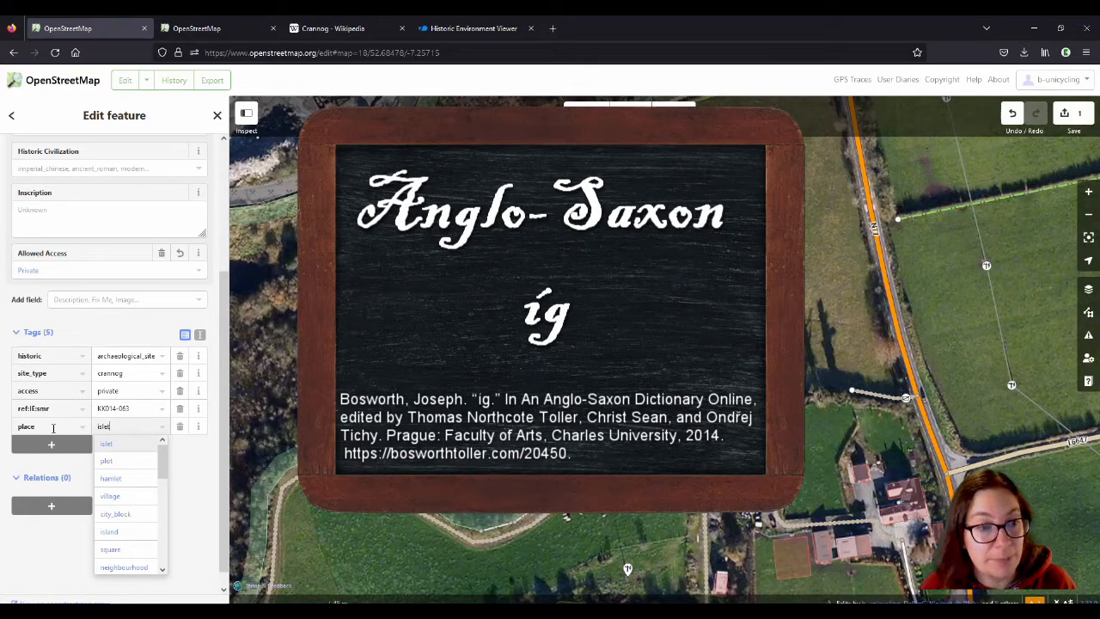
click(202, 466)
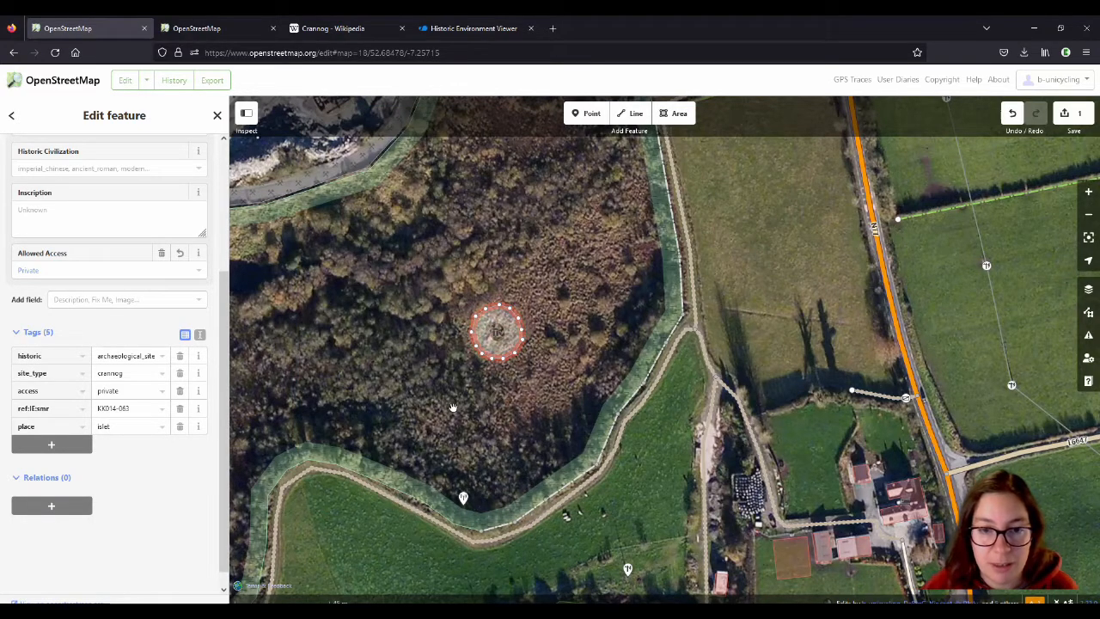
Select the wetland outline surrounding the crannog and remove its natural=wetland tag
scroll(535, 286, down, 3)
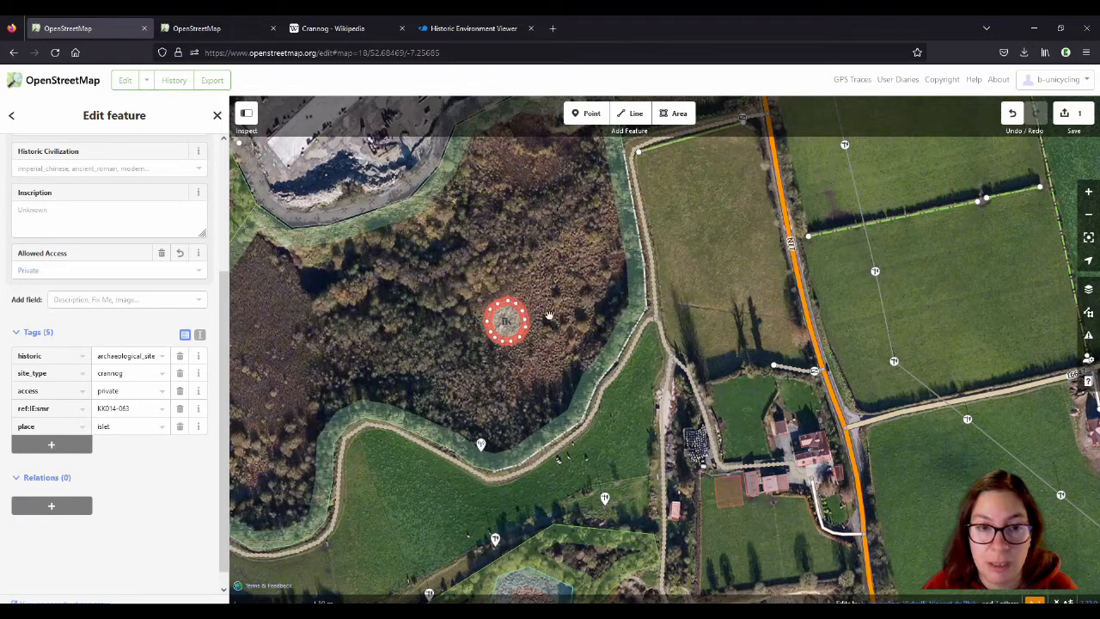
click(629, 231)
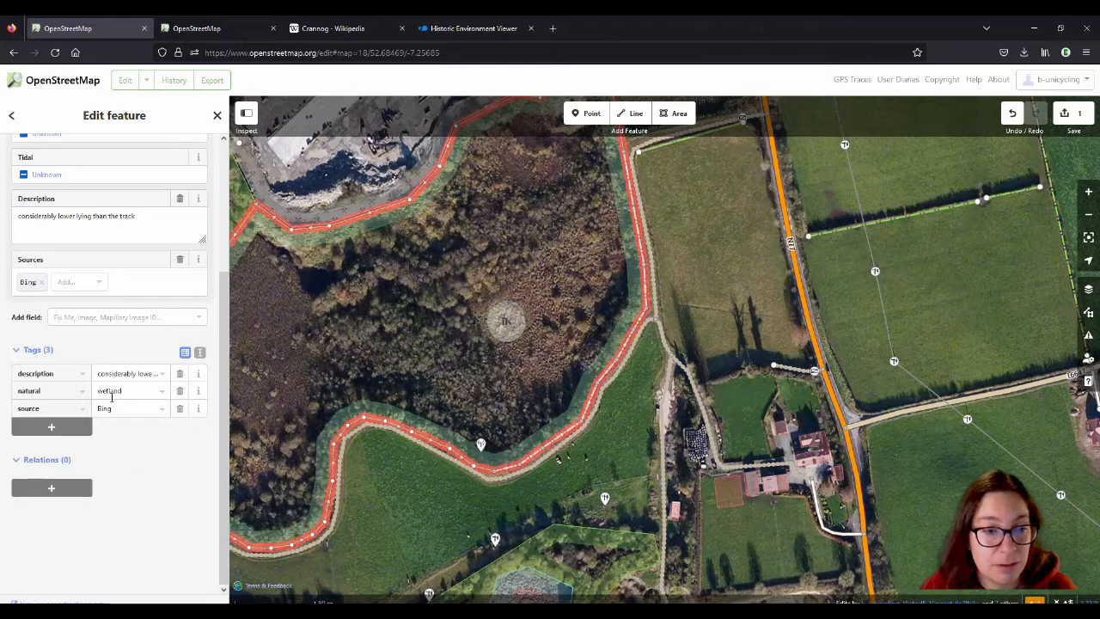
click(180, 392)
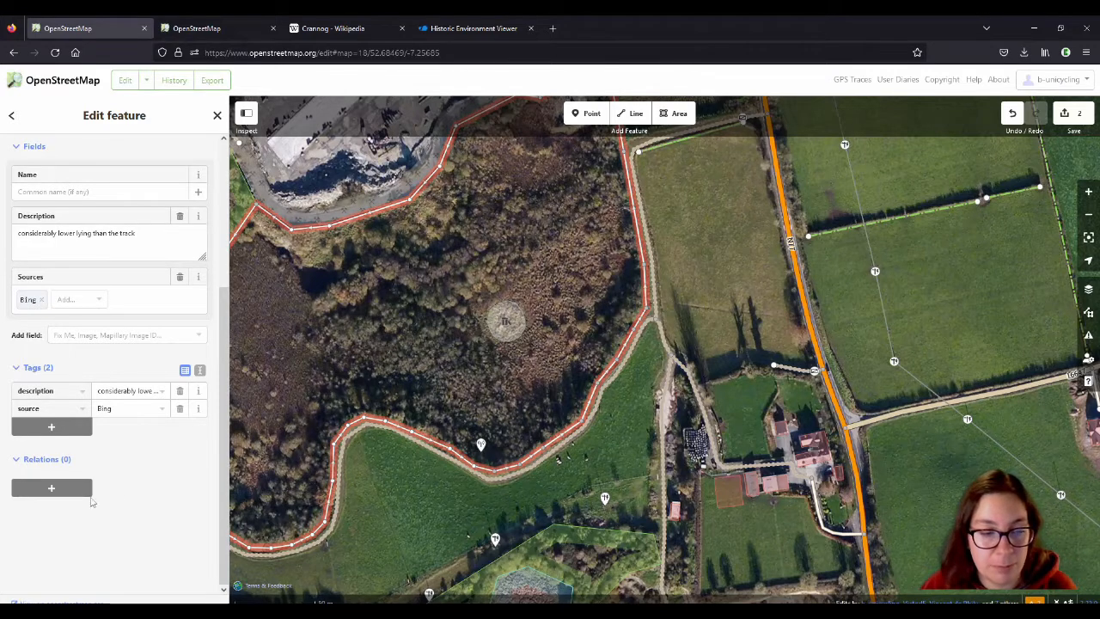
Add the wetland outline to a new parent relation of type Multipolygon
click(53, 488)
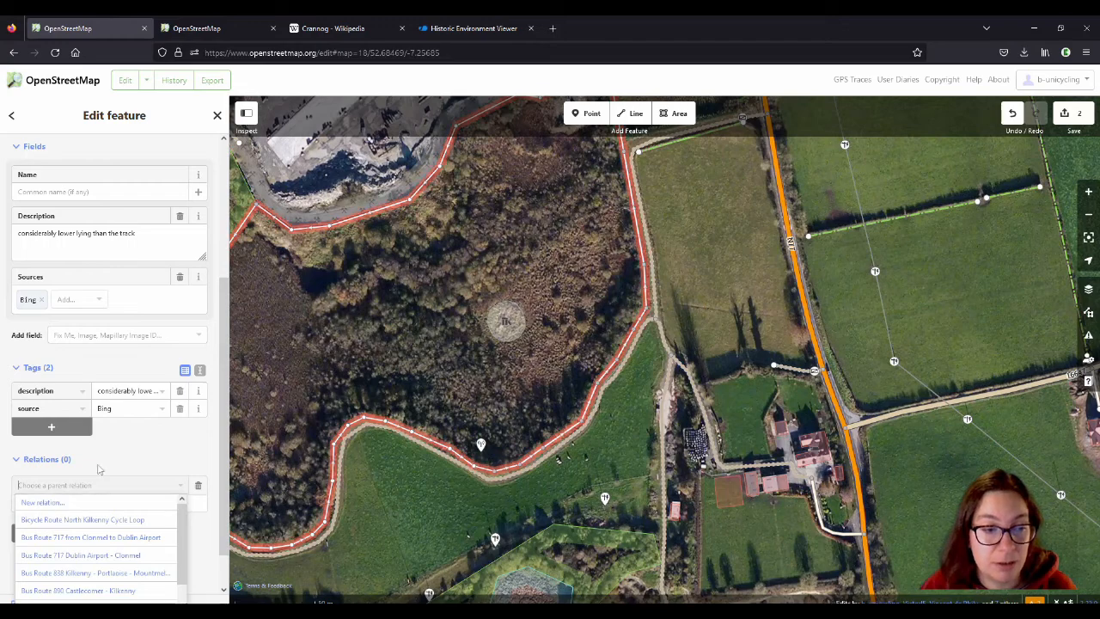
click(43, 457)
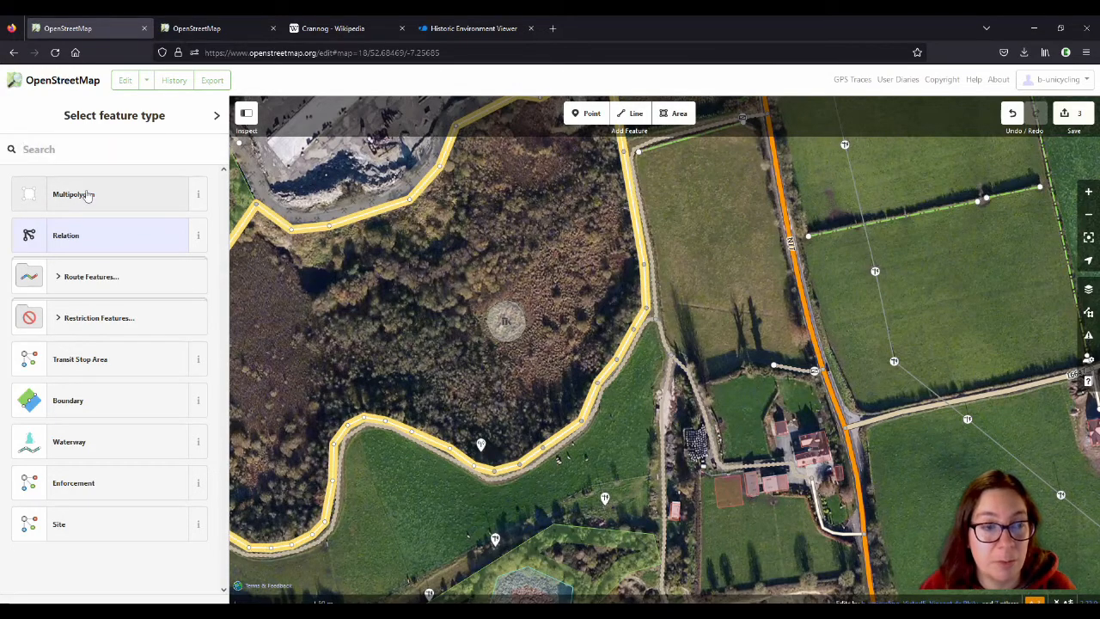
click(87, 195)
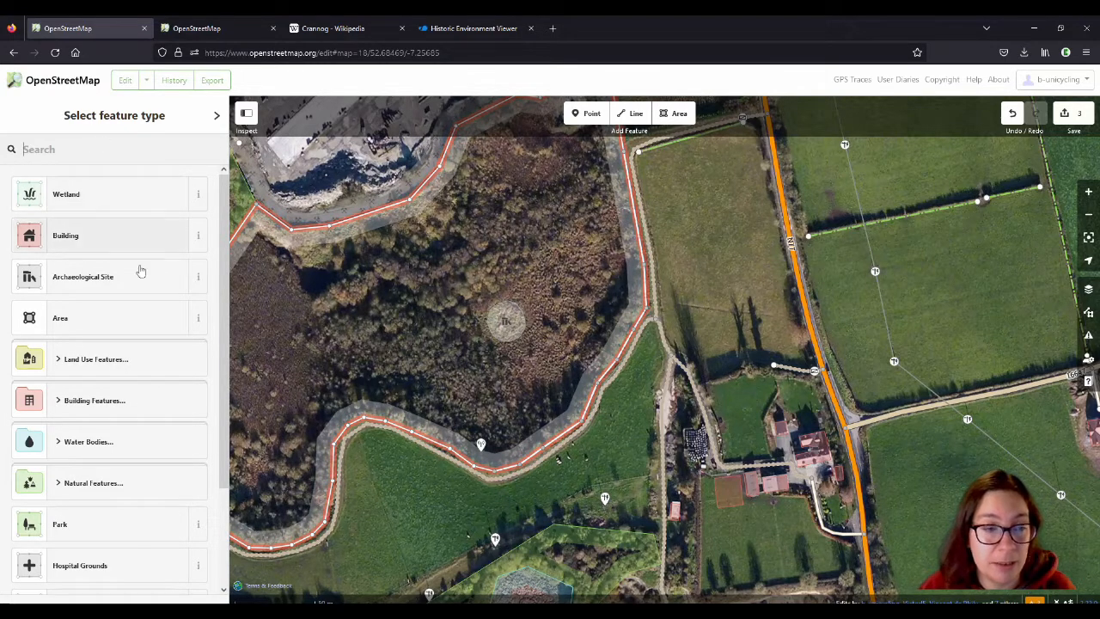
Set the multipolygon's feature type to the natural feature Wetland and give its outline the outer role
scroll(120, 330, down, 2)
click(98, 373)
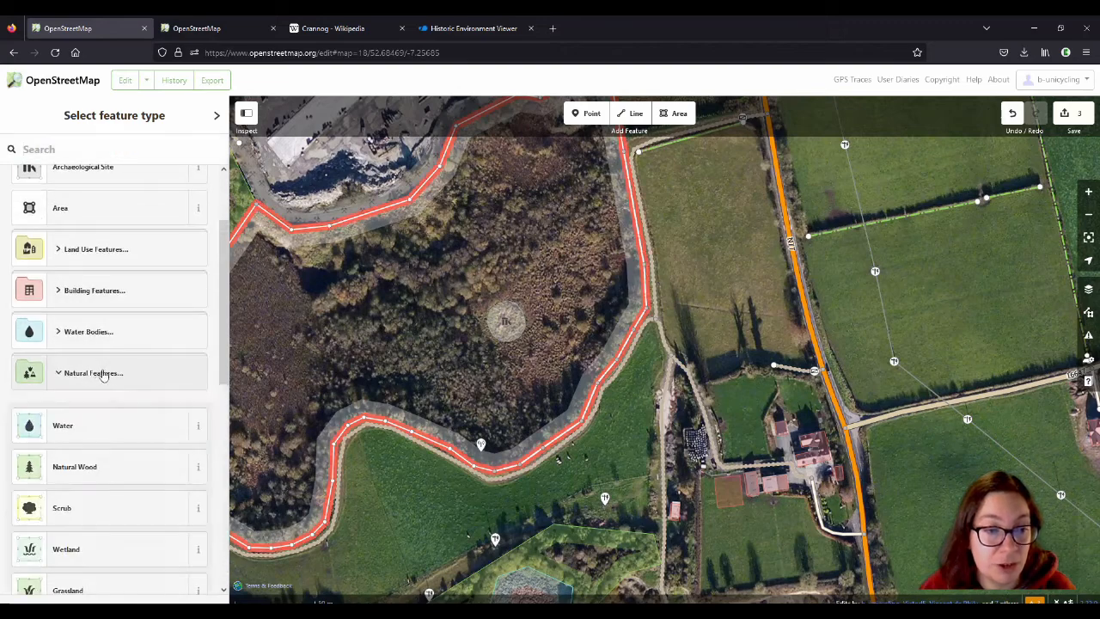
scroll(129, 376, down, 1)
scroll(130, 376, down, 4)
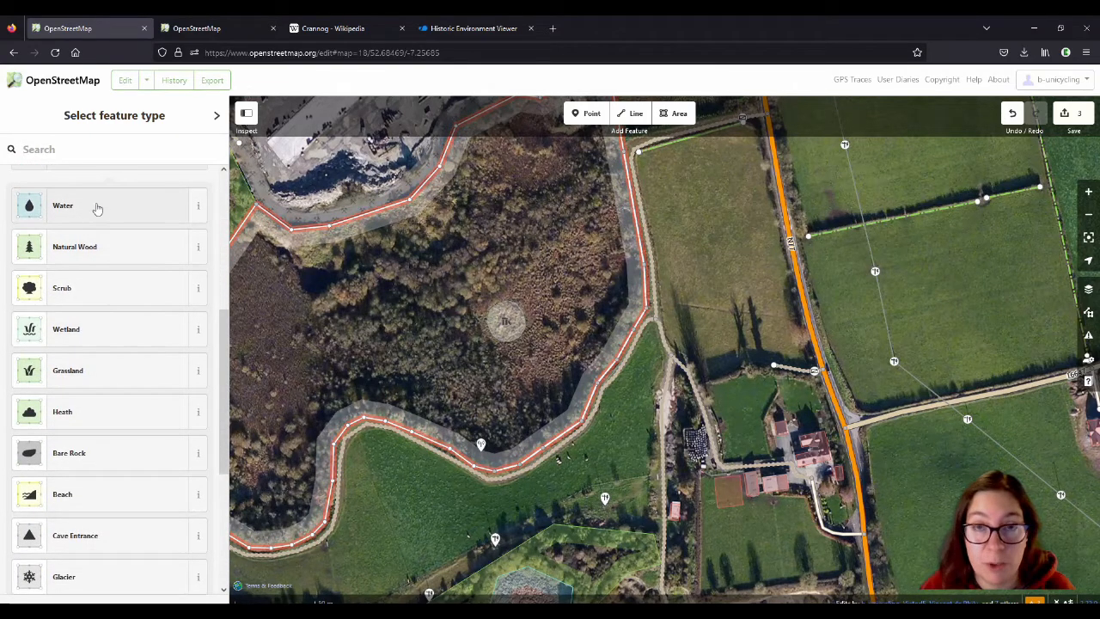
click(89, 335)
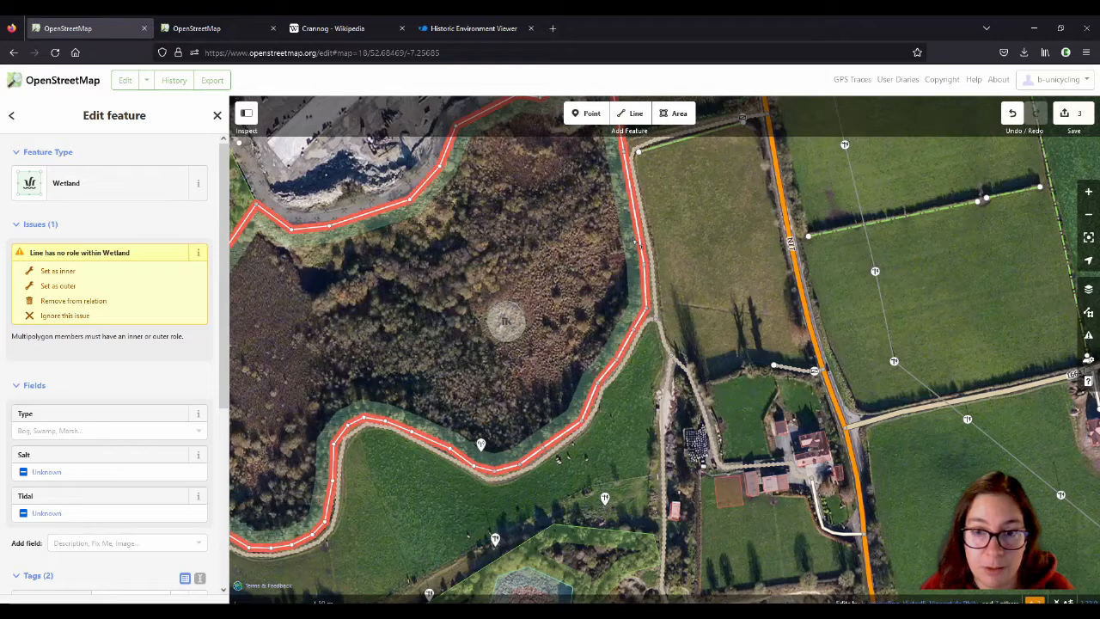
click(66, 289)
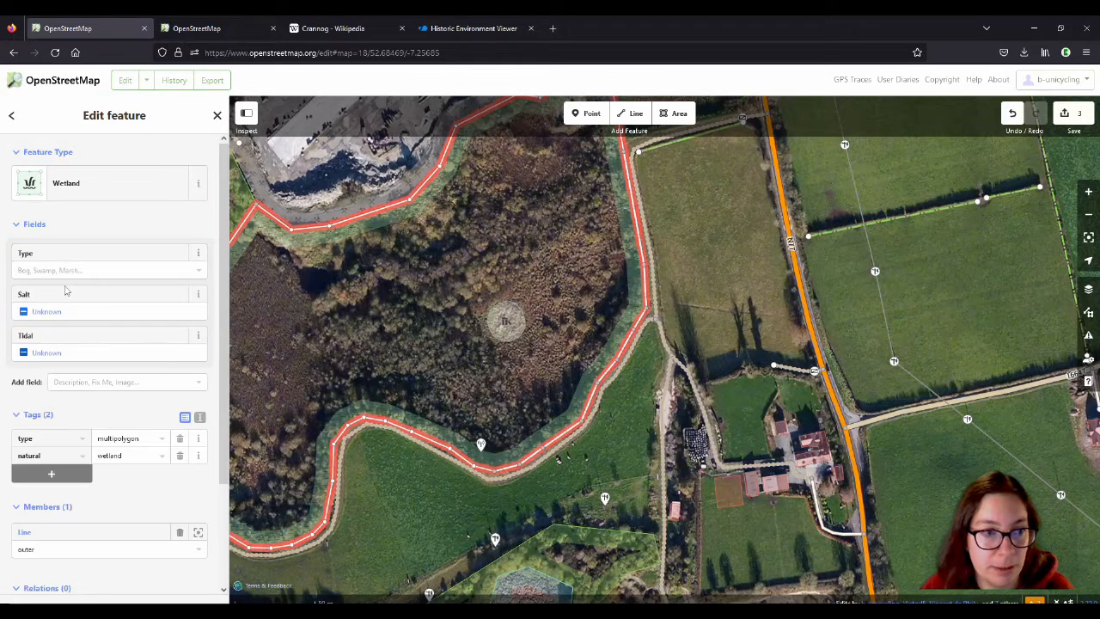
scroll(123, 262, down, 2)
scroll(123, 262, up, 1)
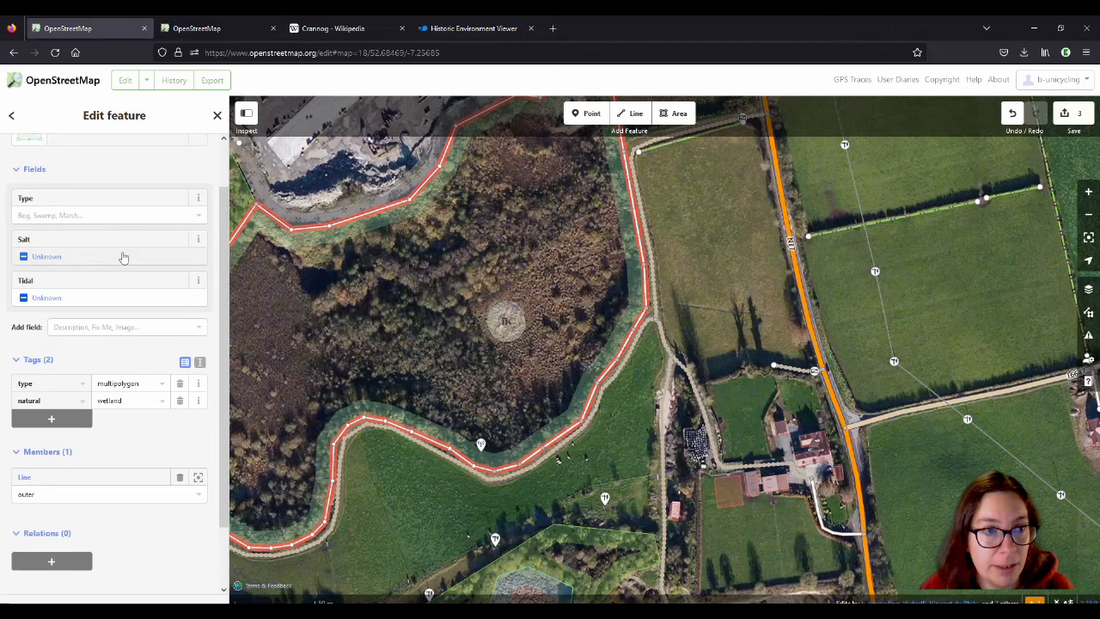
click(90, 215)
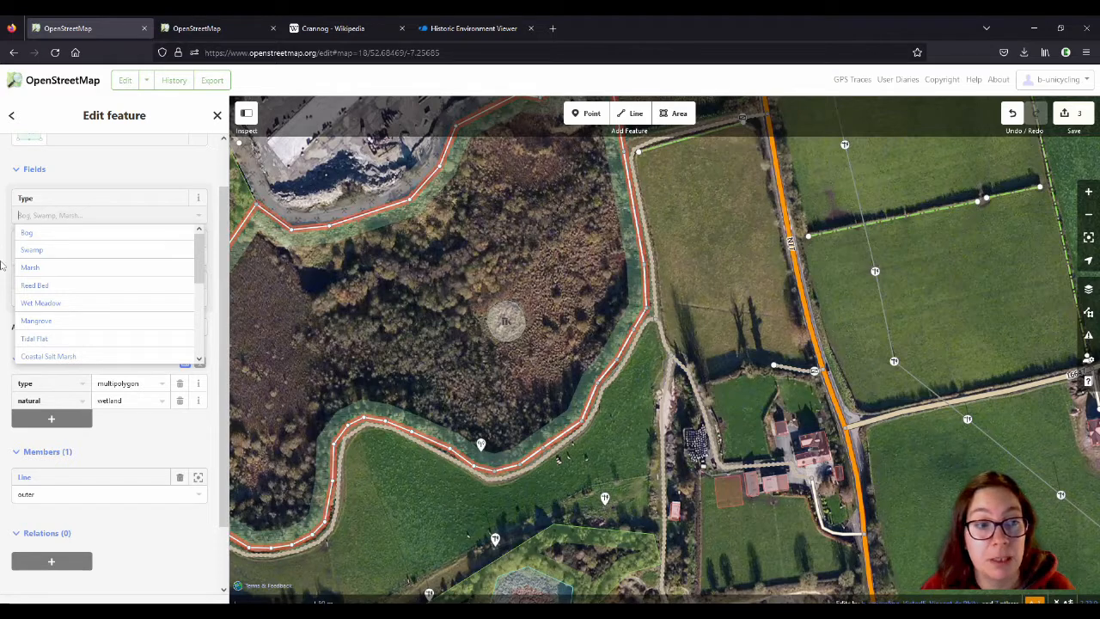
click(3, 224)
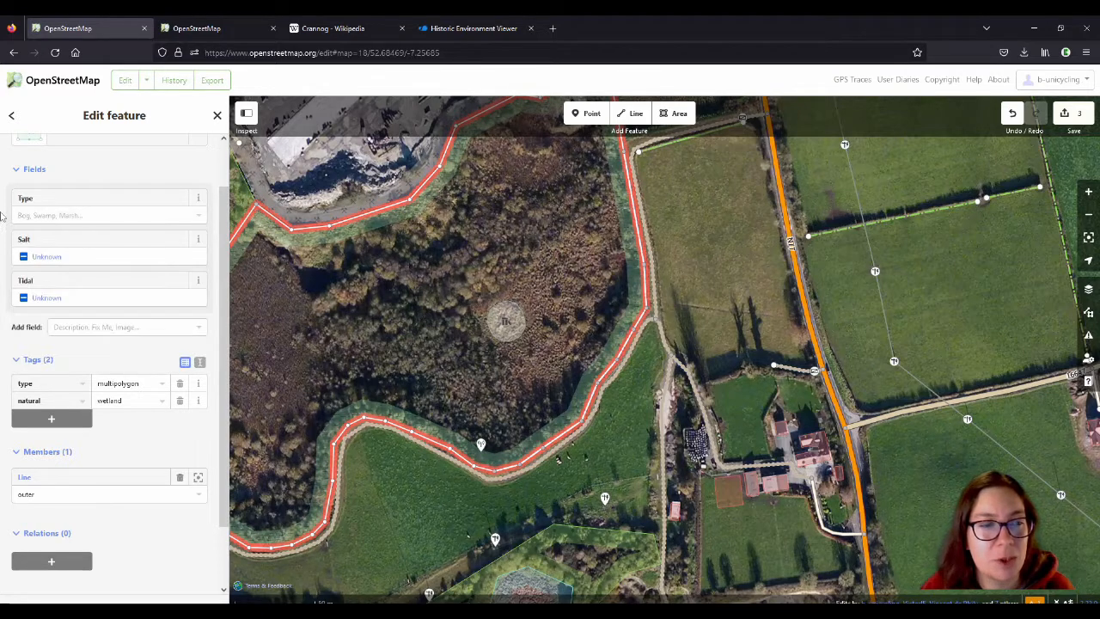
Cycle the wetland's Salt and Tidal fields through Yes and No and back to Unknown
click(24, 258)
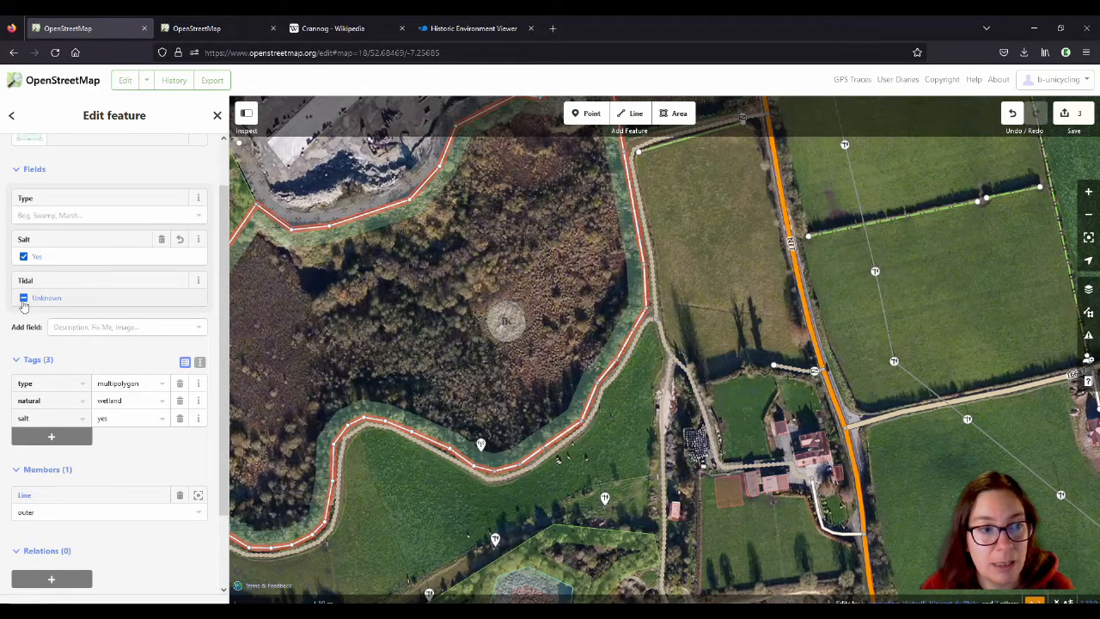
click(24, 300)
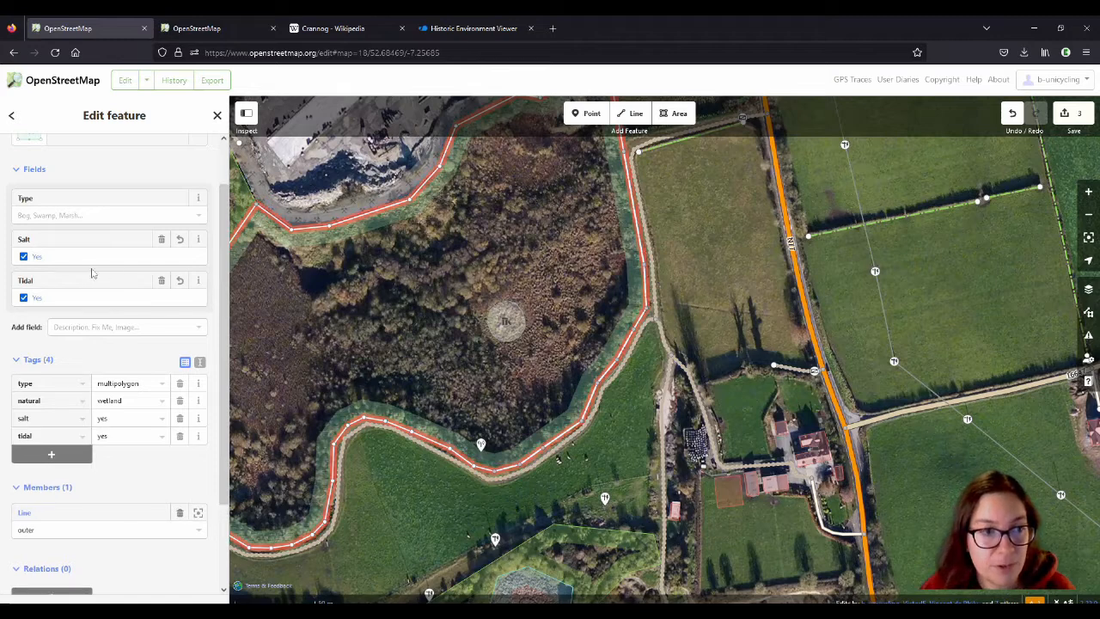
click(23, 256)
click(24, 295)
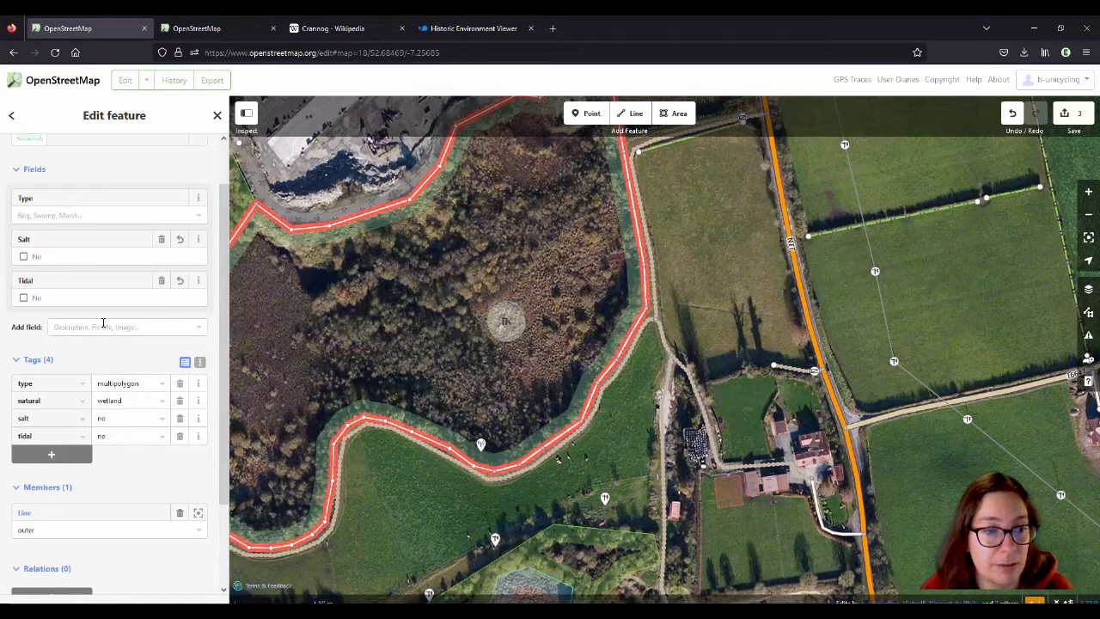
click(23, 257)
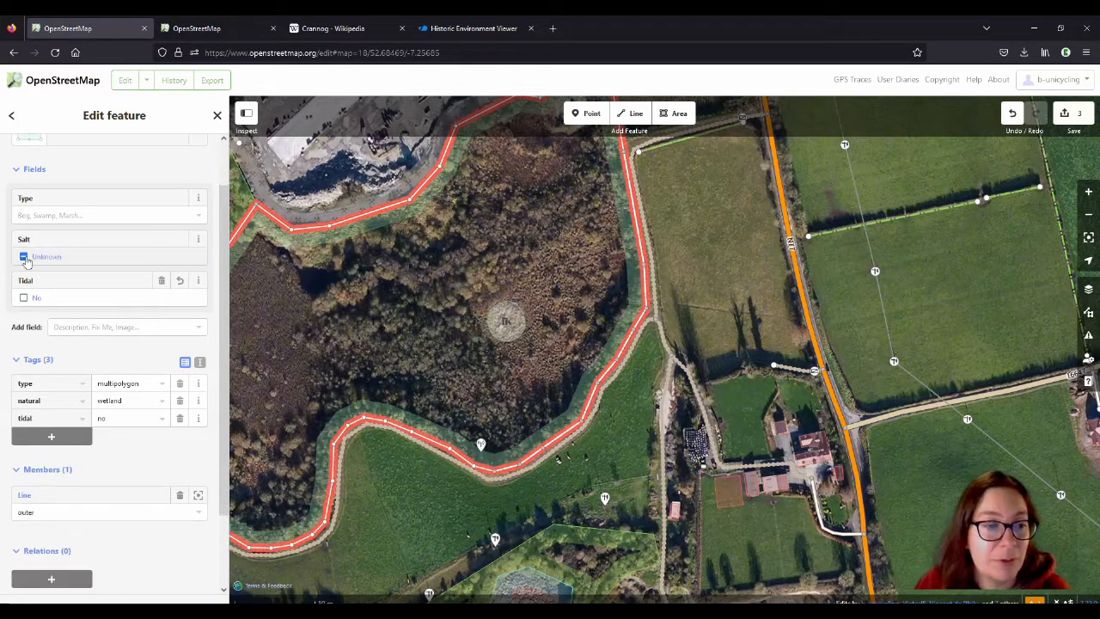
click(23, 298)
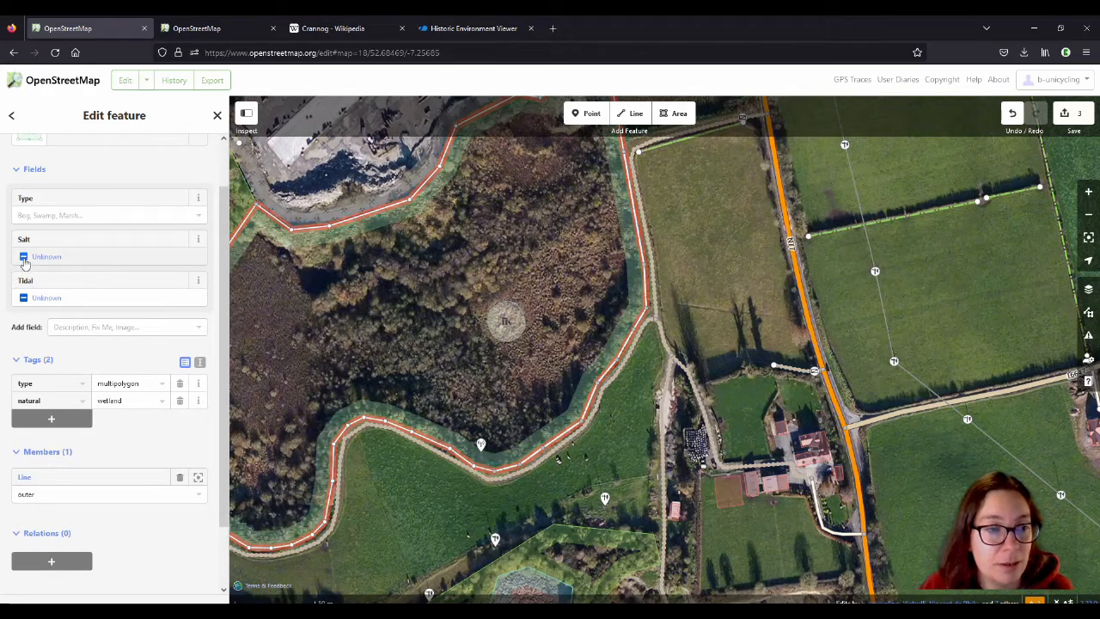
Set both Salt and Tidal to No for the wetland multipolygon
click(24, 258)
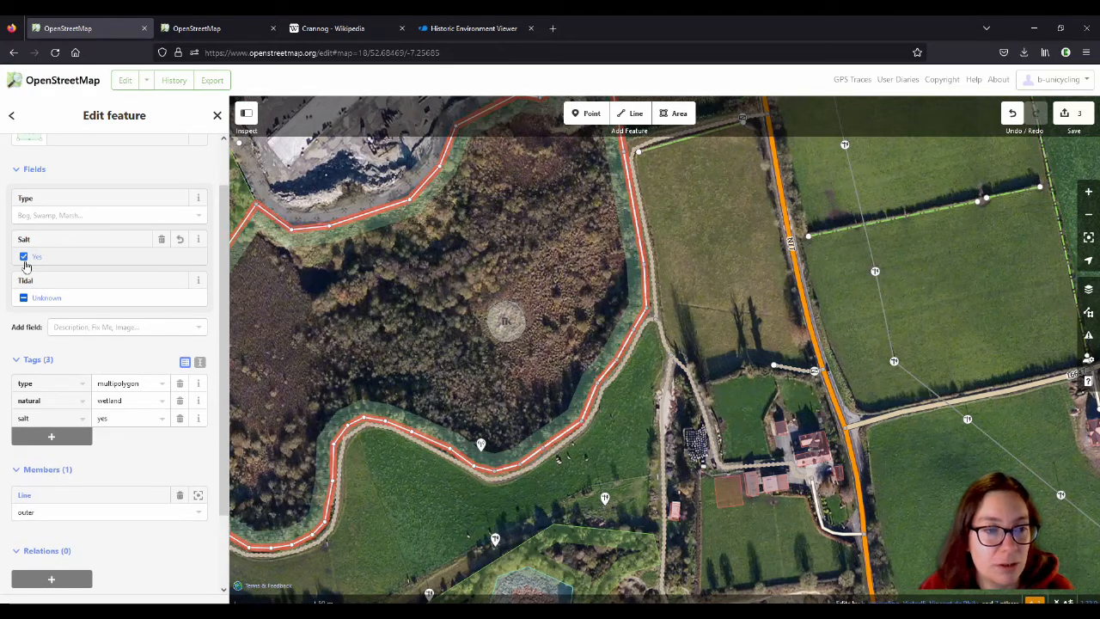
click(24, 258)
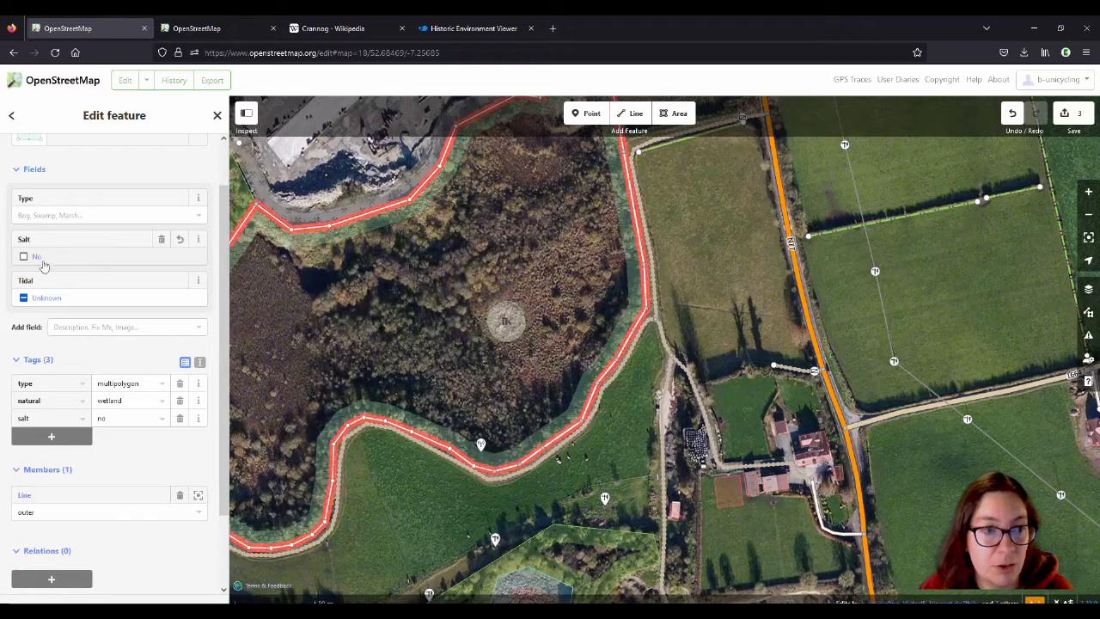
click(24, 299)
click(23, 299)
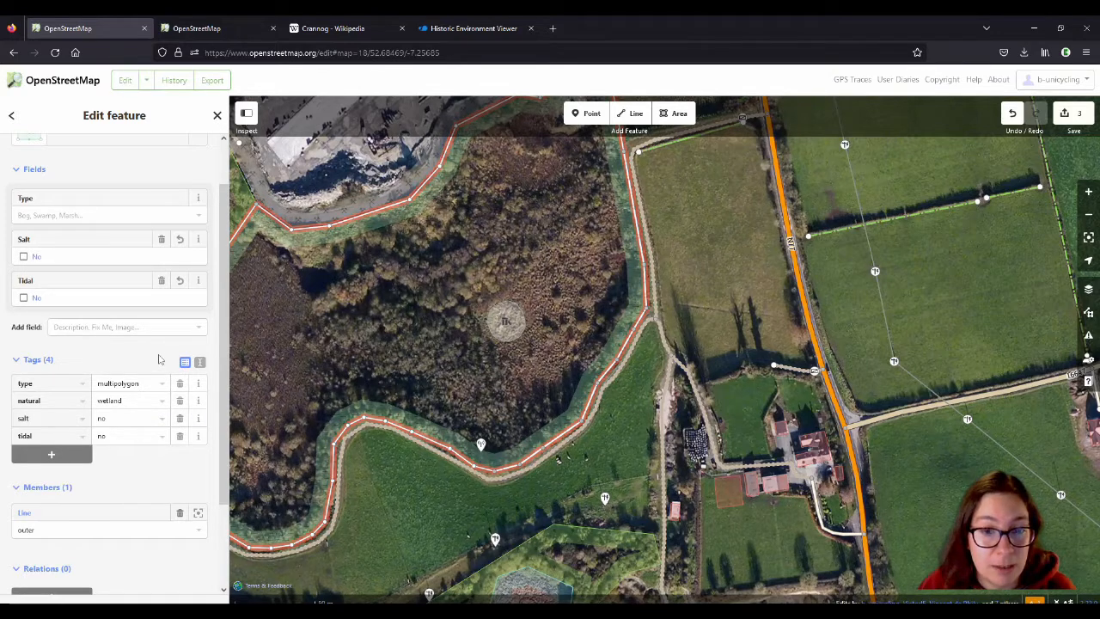
Add the crannog area to the existing Wetland relation as its parent relation
click(525, 326)
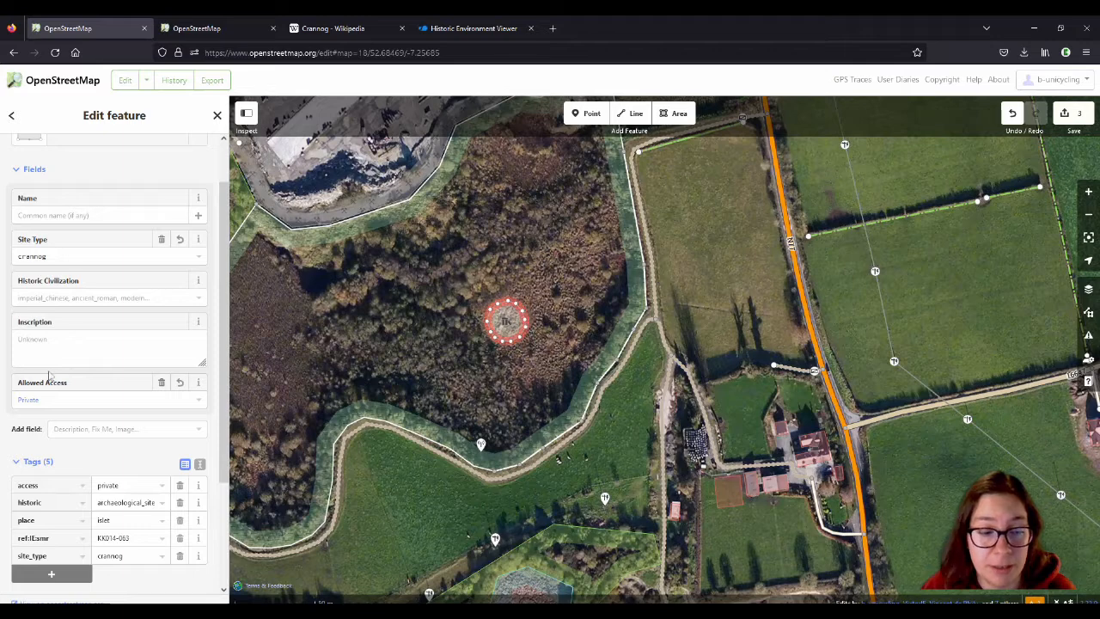
scroll(112, 359, down, 3)
scroll(111, 357, down, 1)
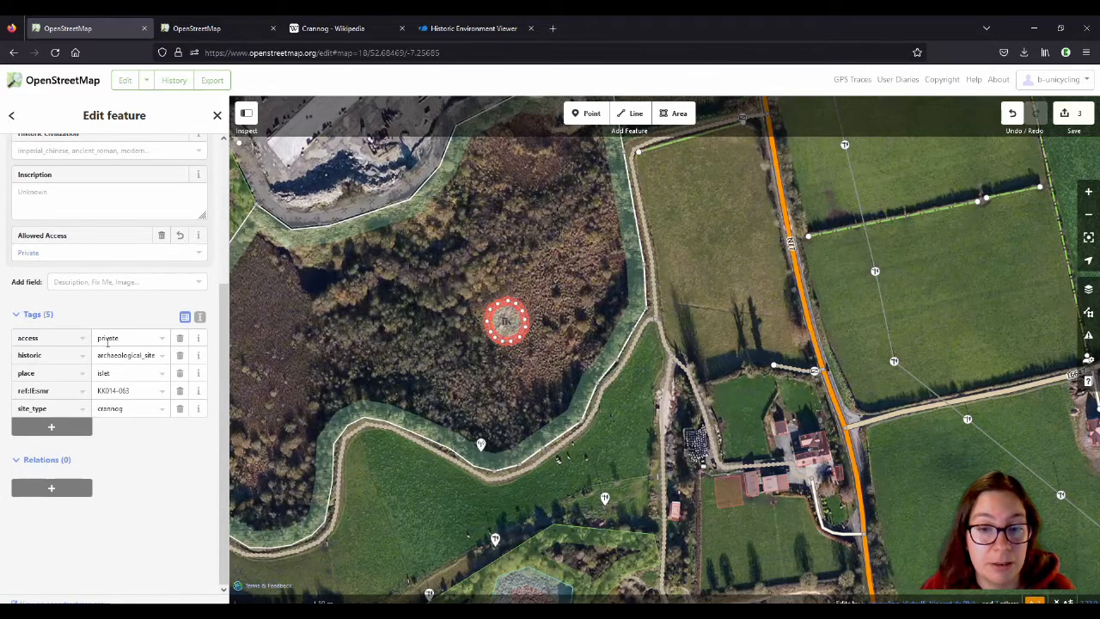
click(54, 488)
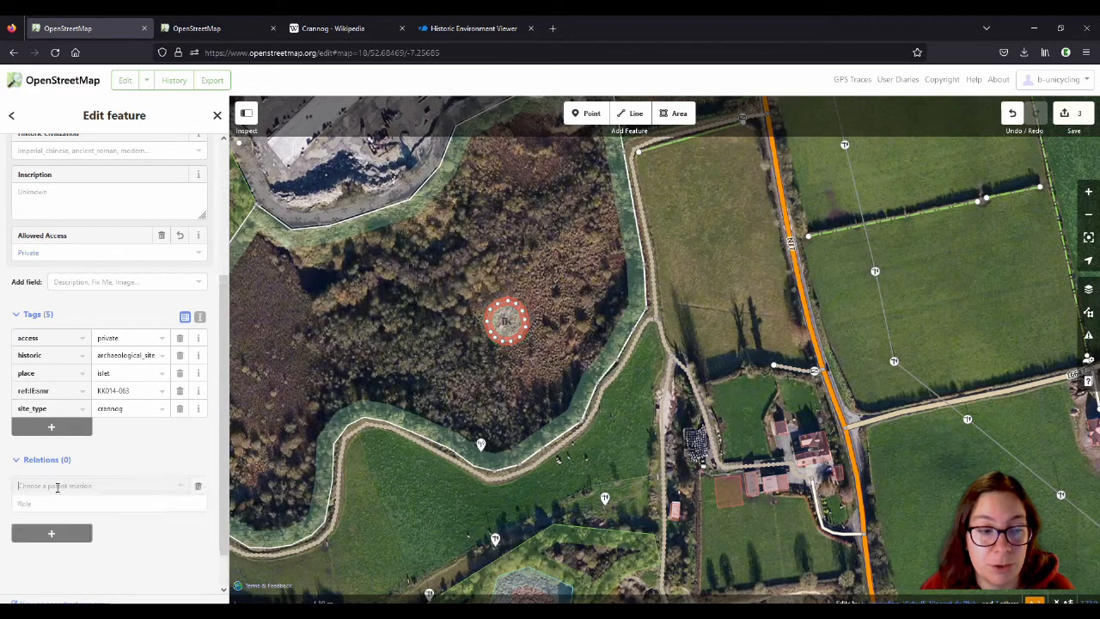
click(61, 487)
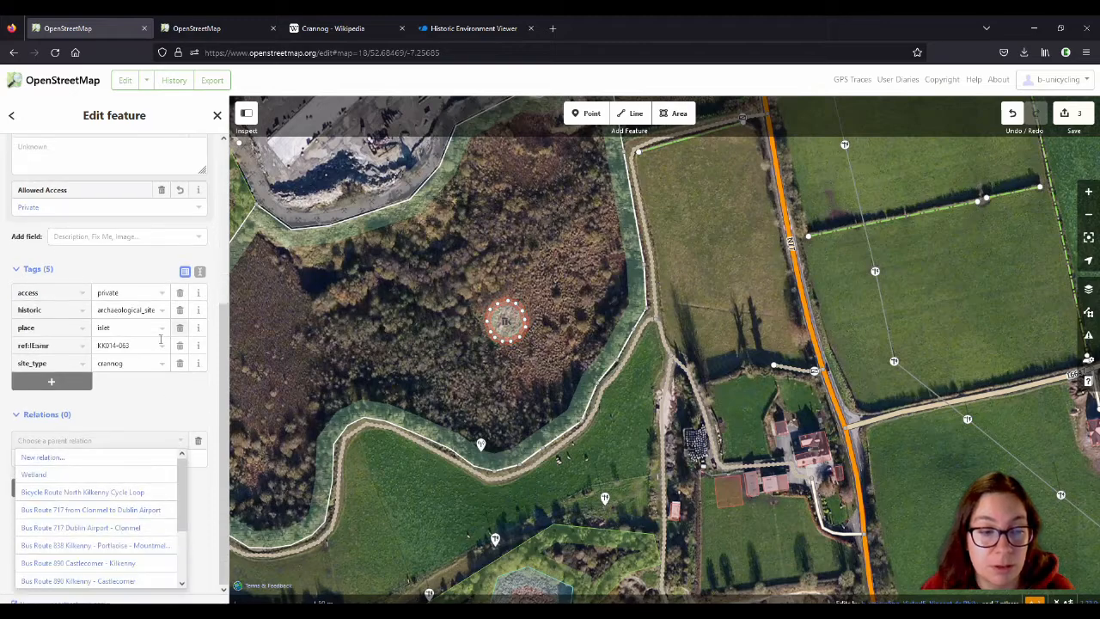
click(63, 476)
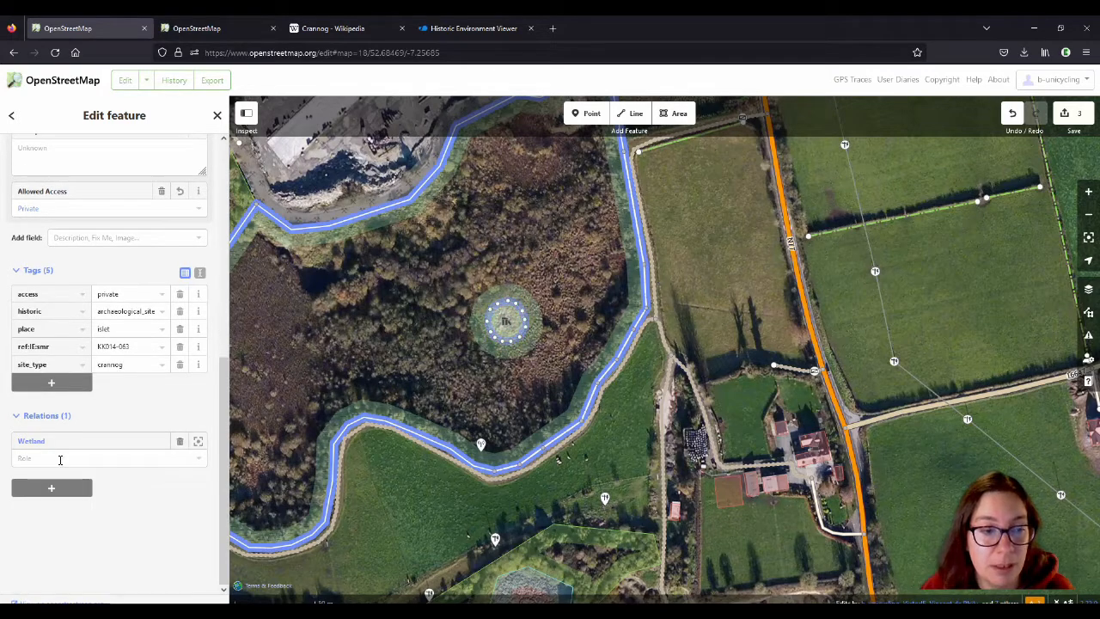
Give the crannog the inner role in the Wetland relation
click(60, 457)
text(i)
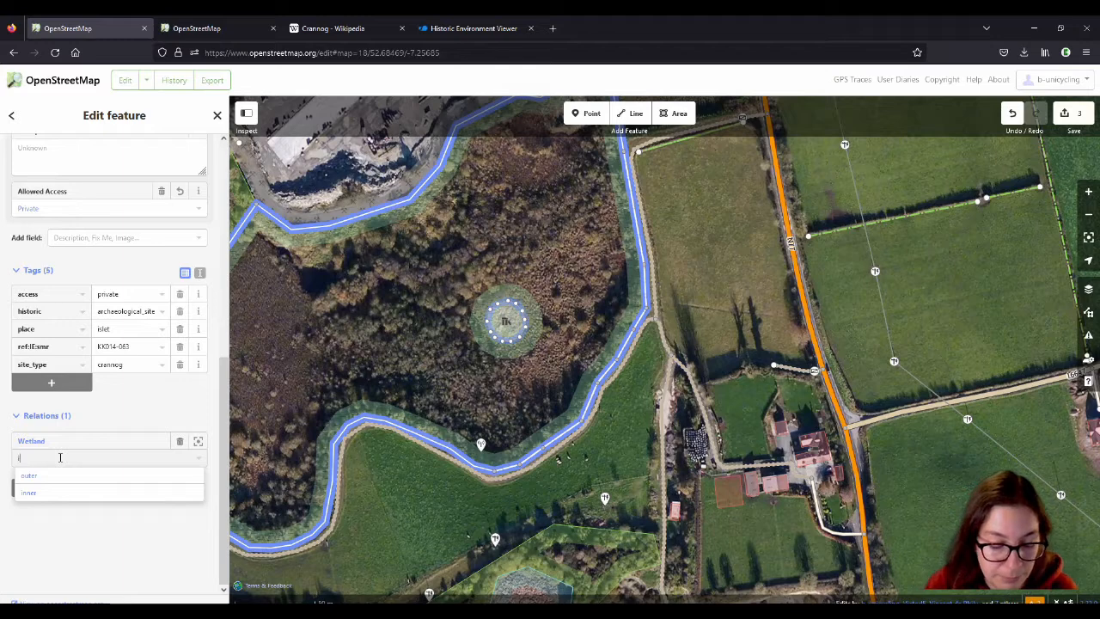
text(nner)
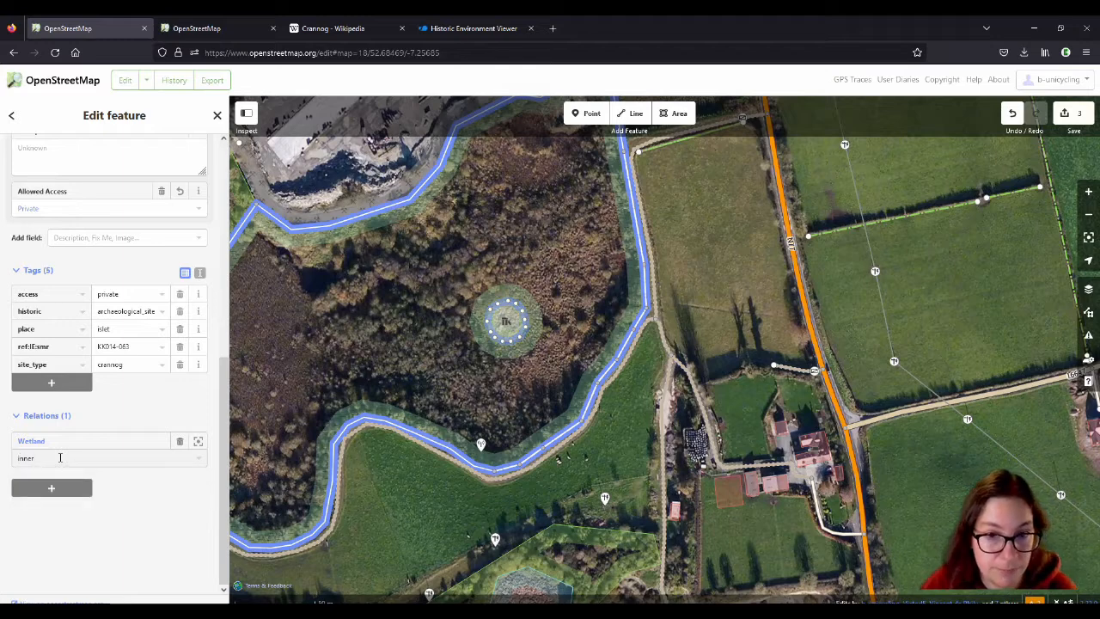
click(144, 506)
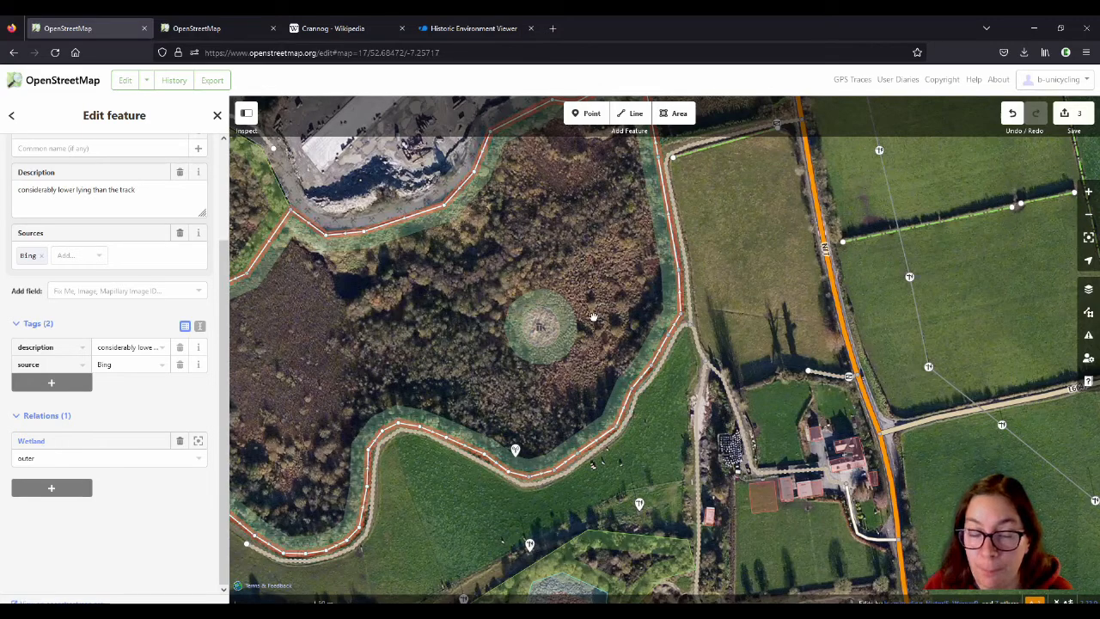
Start saving the edits and enter the changeset comment "added #crannog"
click(1074, 116)
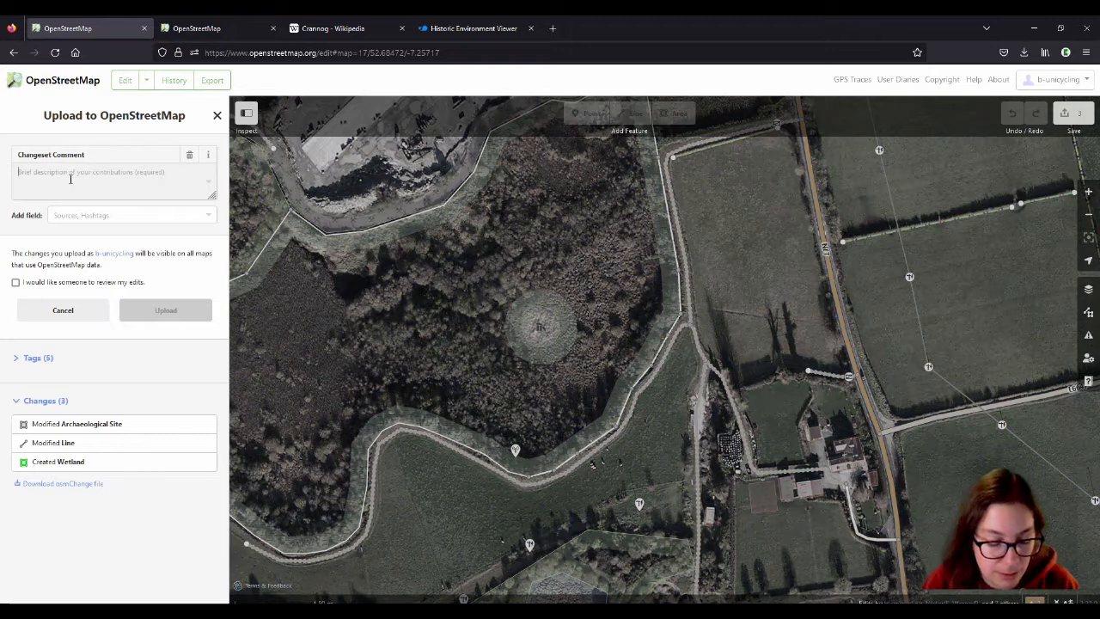
text(adeed #crannog)
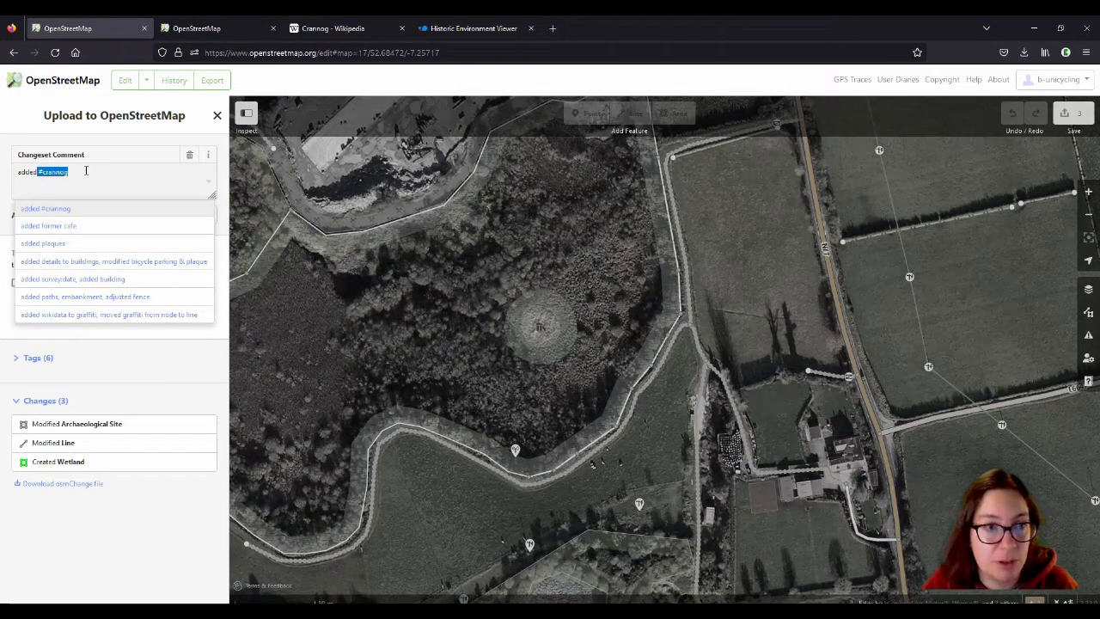
click(86, 170)
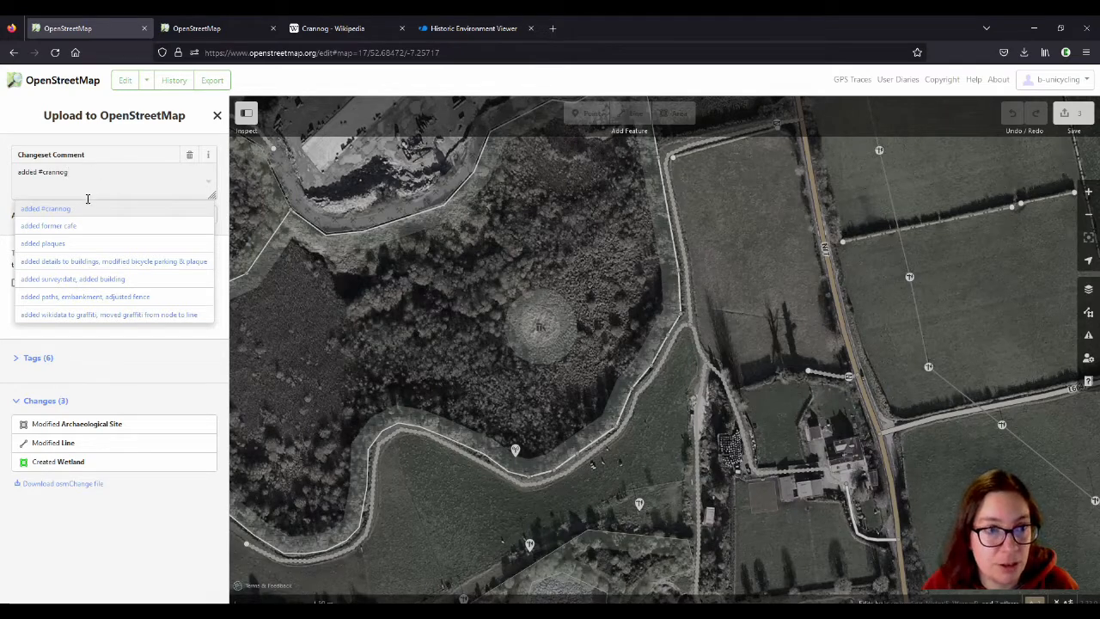
click(37, 209)
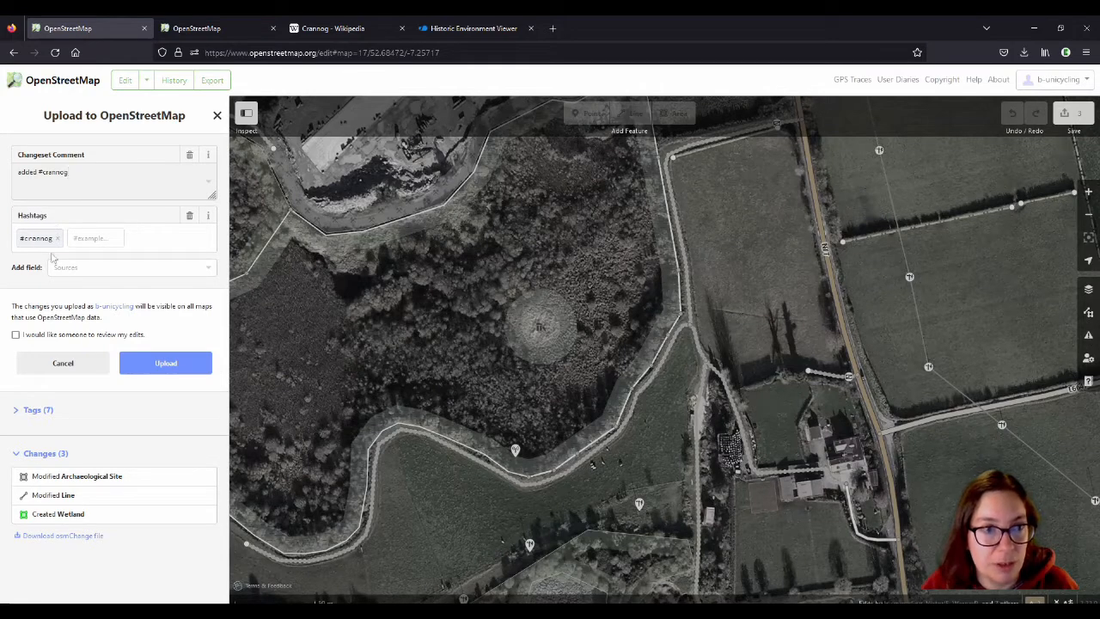
Add a Sources field to the changeset and enter Esri, NMS and Old Kilkenny Review as sources
click(77, 266)
click(86, 284)
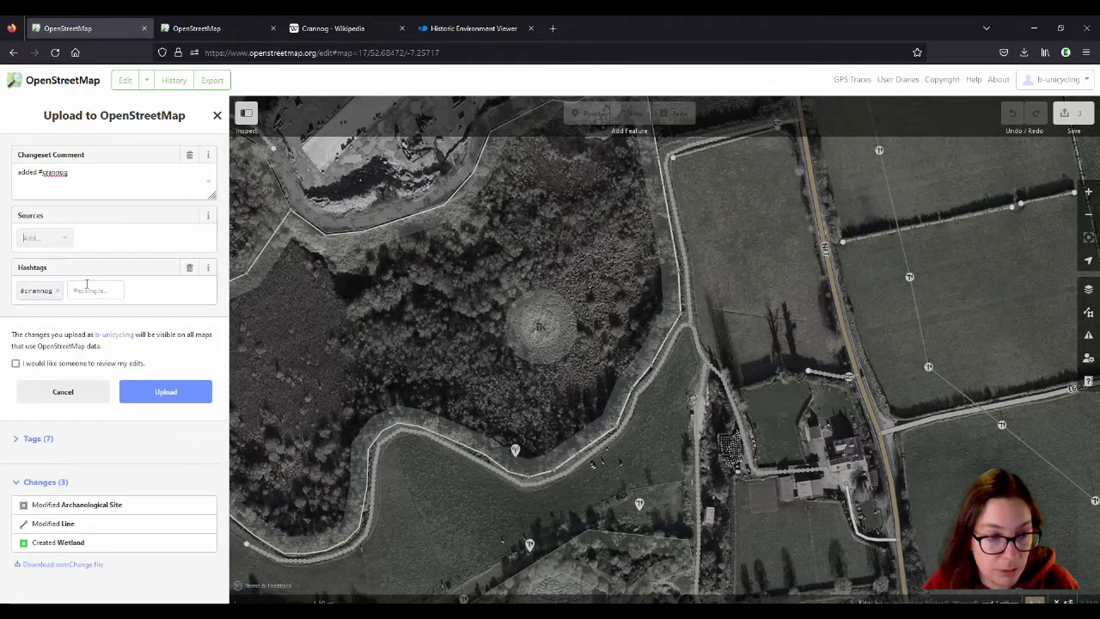
text(Esri)
key(Return)
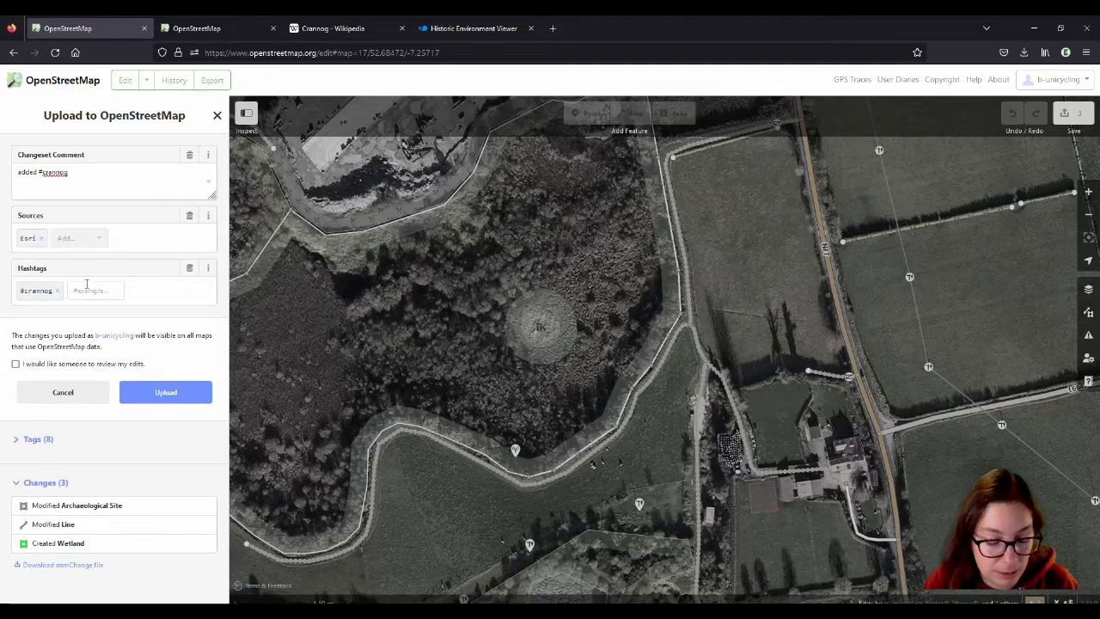
text(NMS)
key(Return)
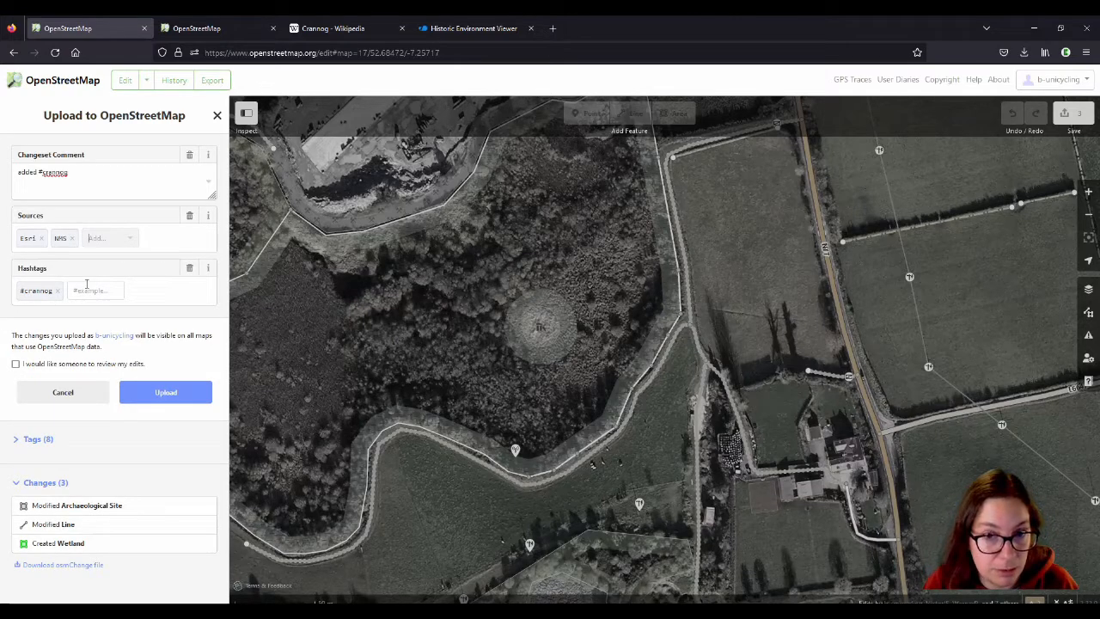
text(Old Kilk)
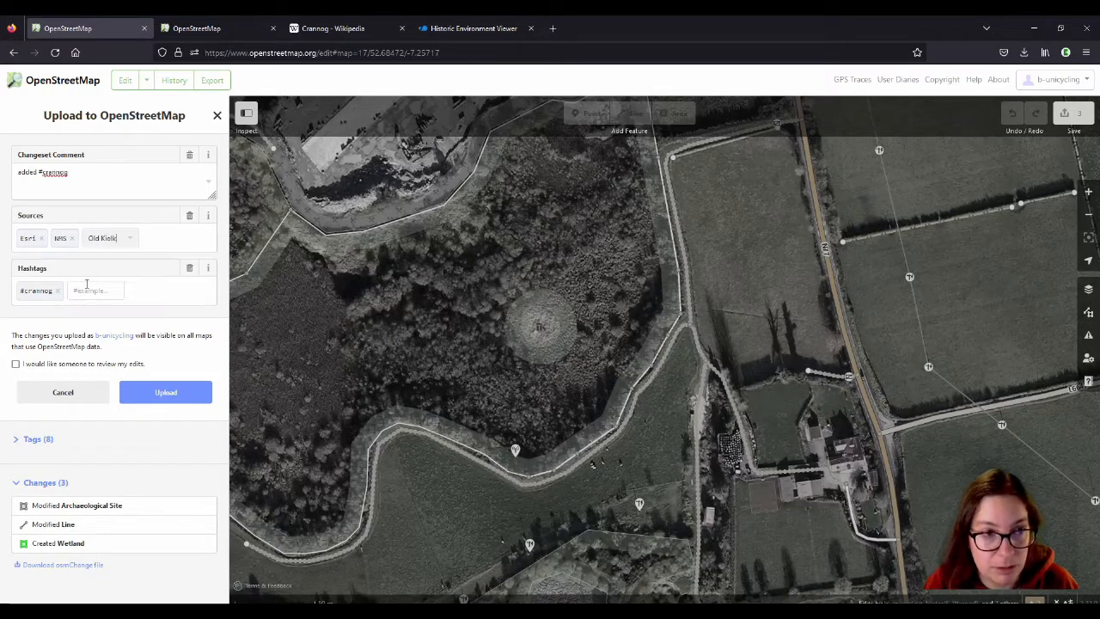
text(enny R)
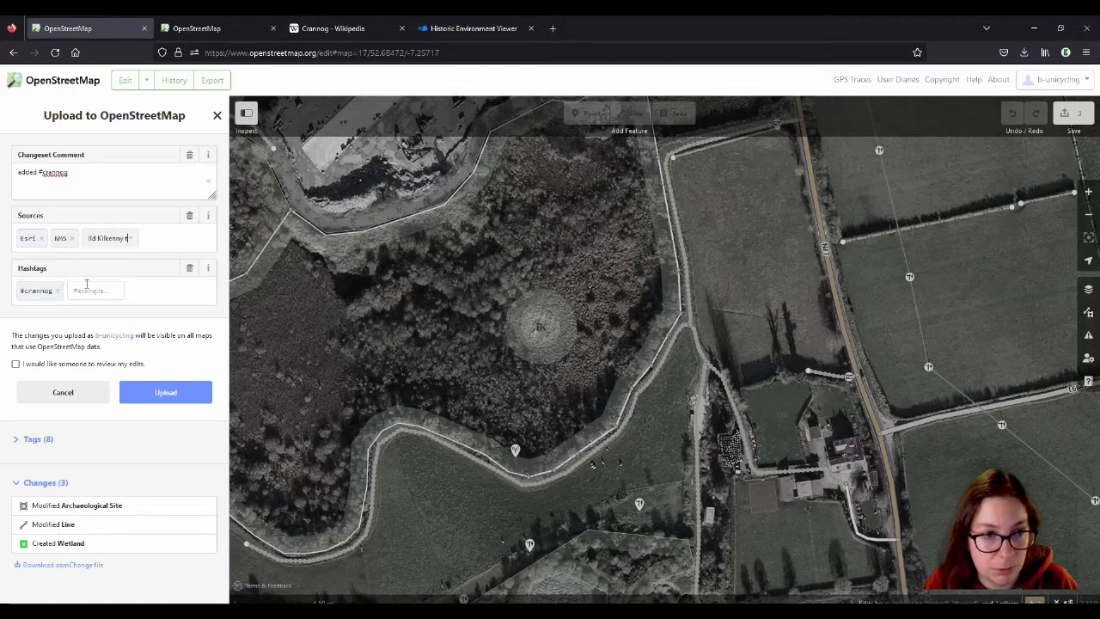
text(eview)
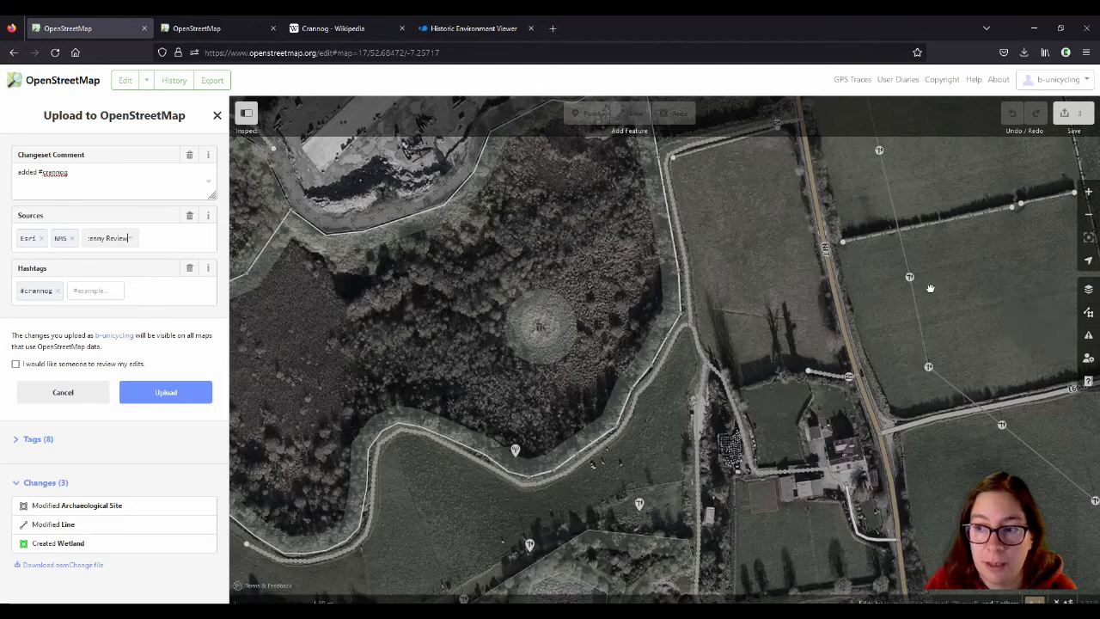
Check the validation issues for only your own edits in view and upload the changeset
click(1088, 337)
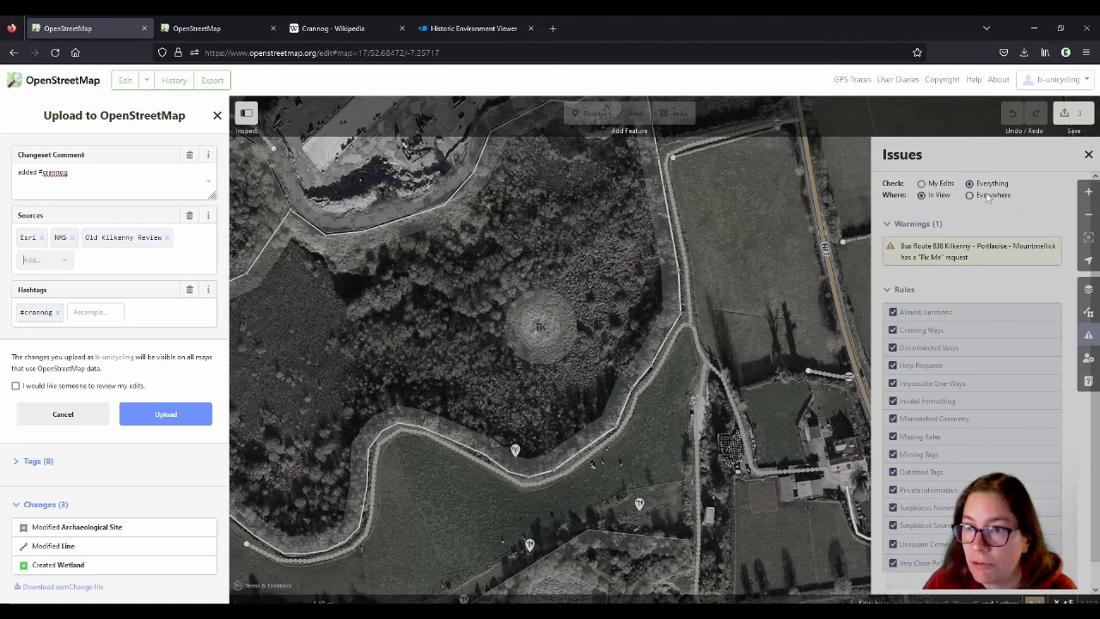
click(922, 184)
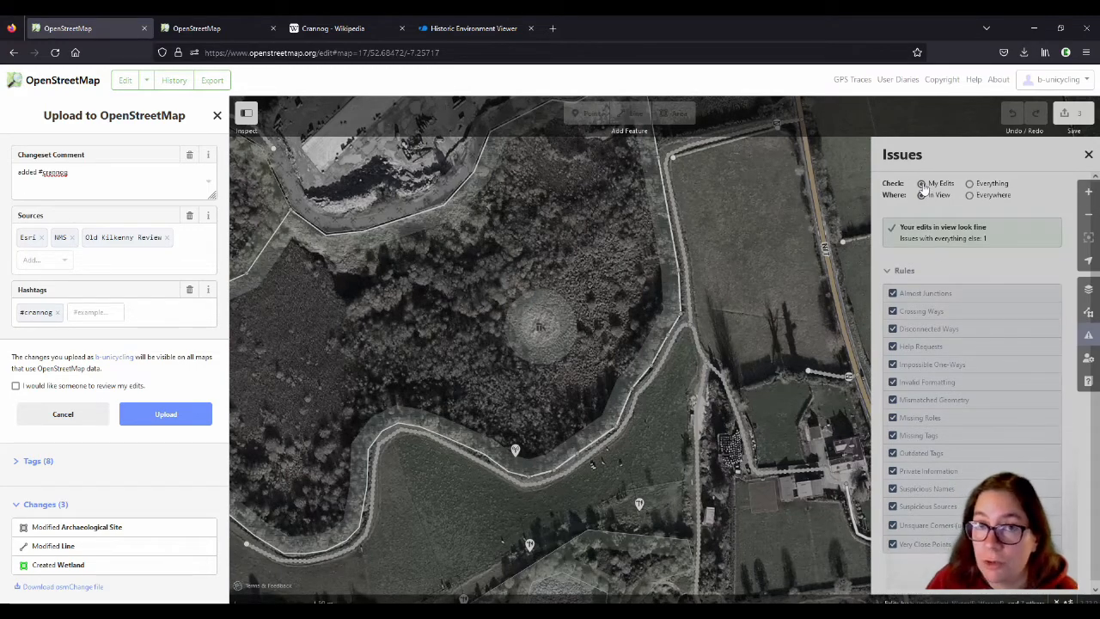
click(1089, 155)
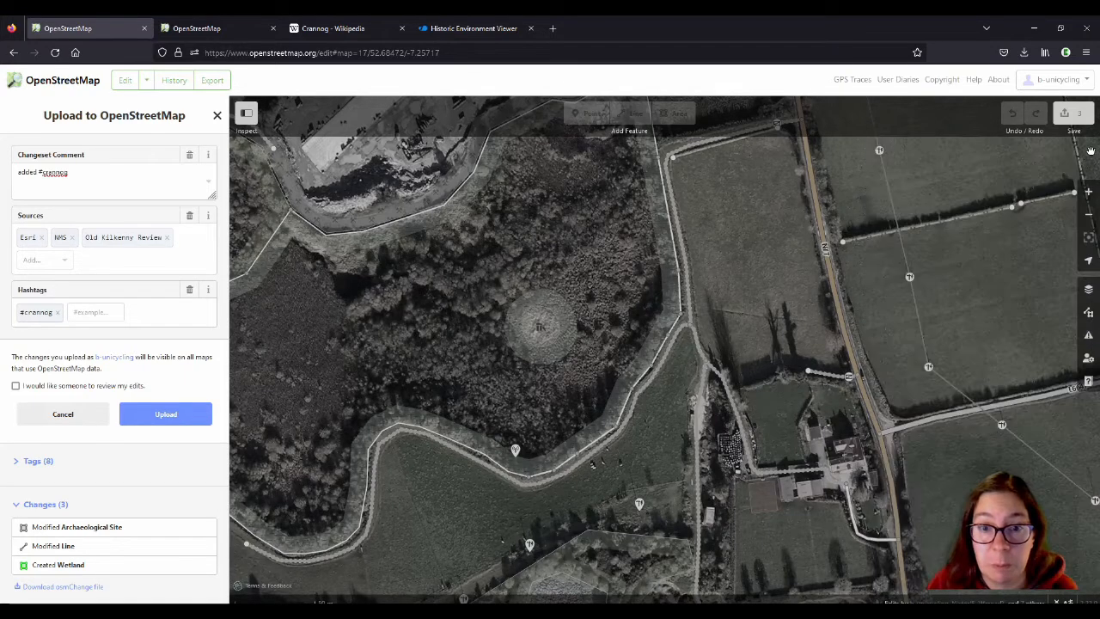
click(181, 417)
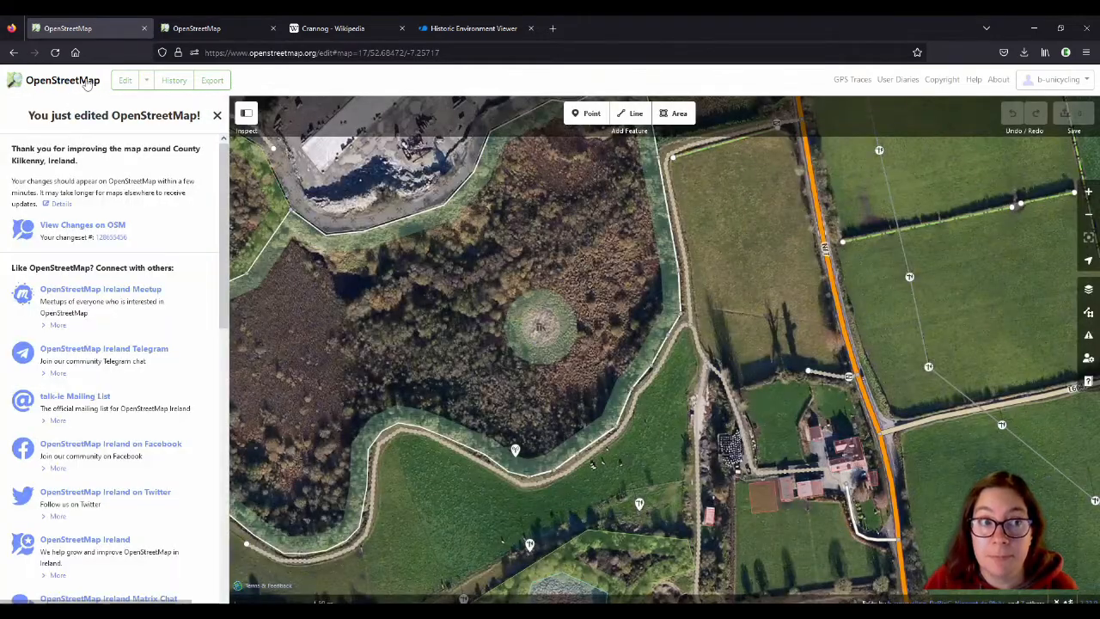
Return to the standard map view and examine how the crannog renders inside the wetland
click(86, 82)
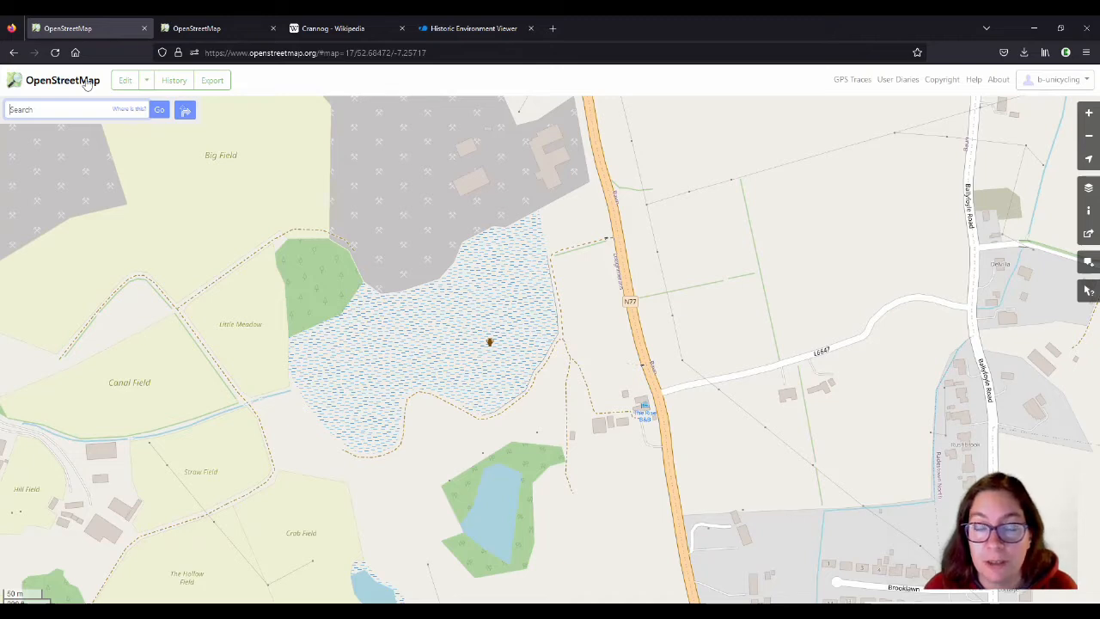
click(87, 83)
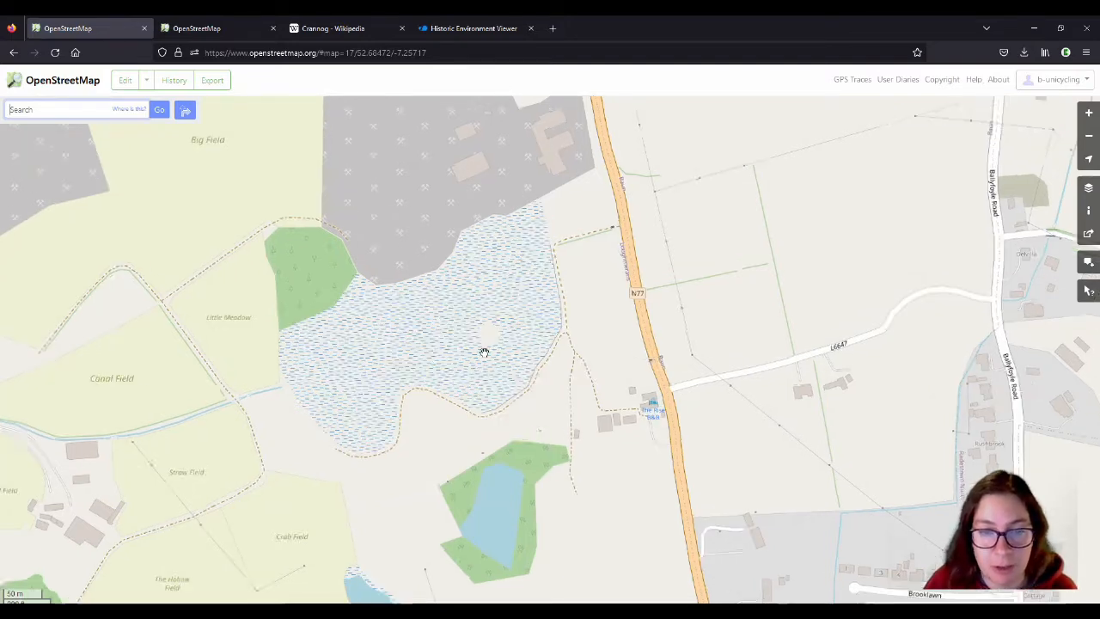
scroll(487, 365, up, 1)
scroll(494, 326, up, 1)
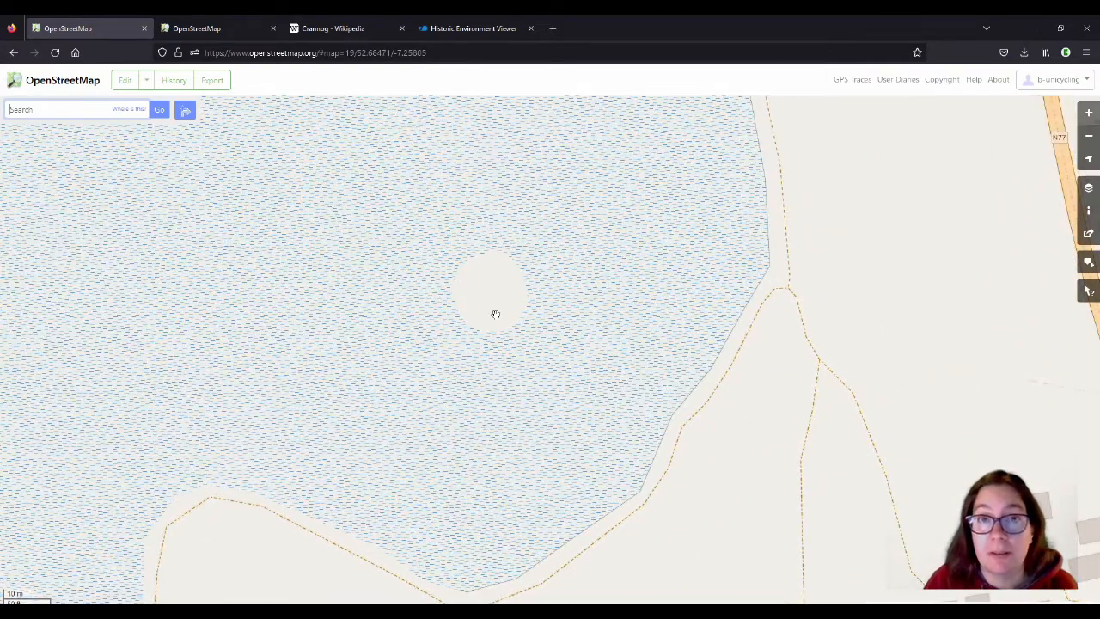
scroll(496, 315, down, 1)
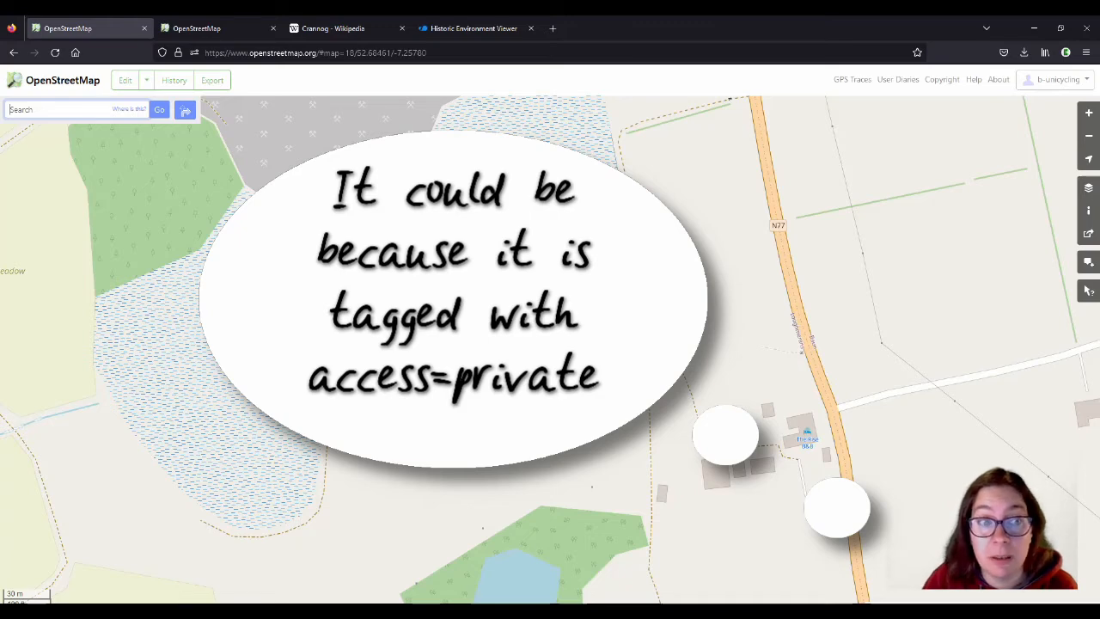
Overlay the map data to inspect the crannog's tags and relation membership, and remove the overlay again
click(1088, 188)
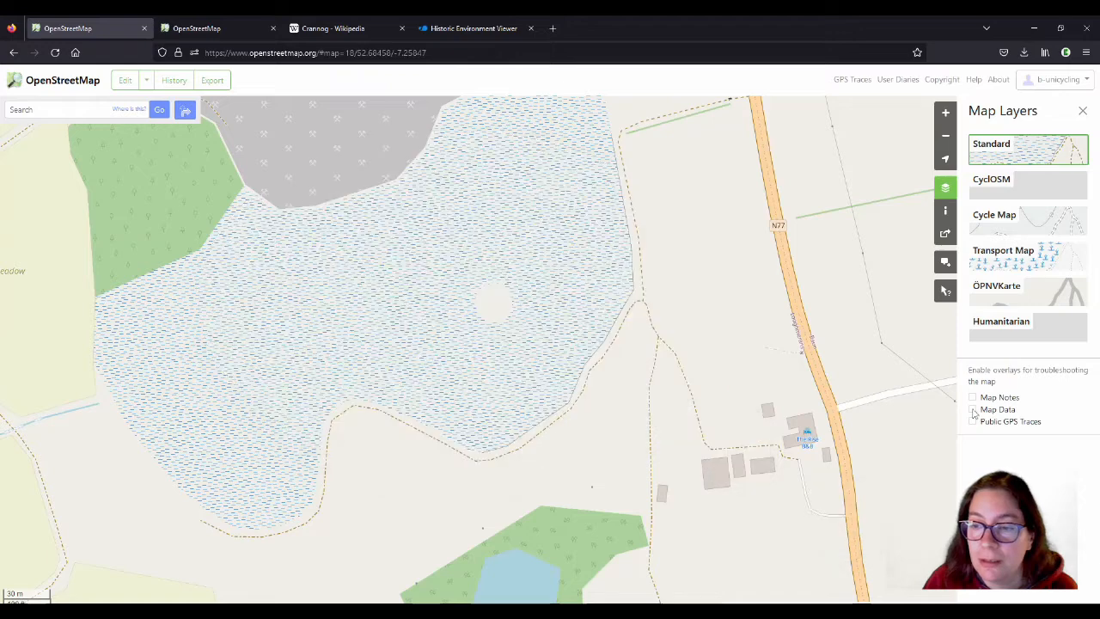
click(973, 409)
click(512, 316)
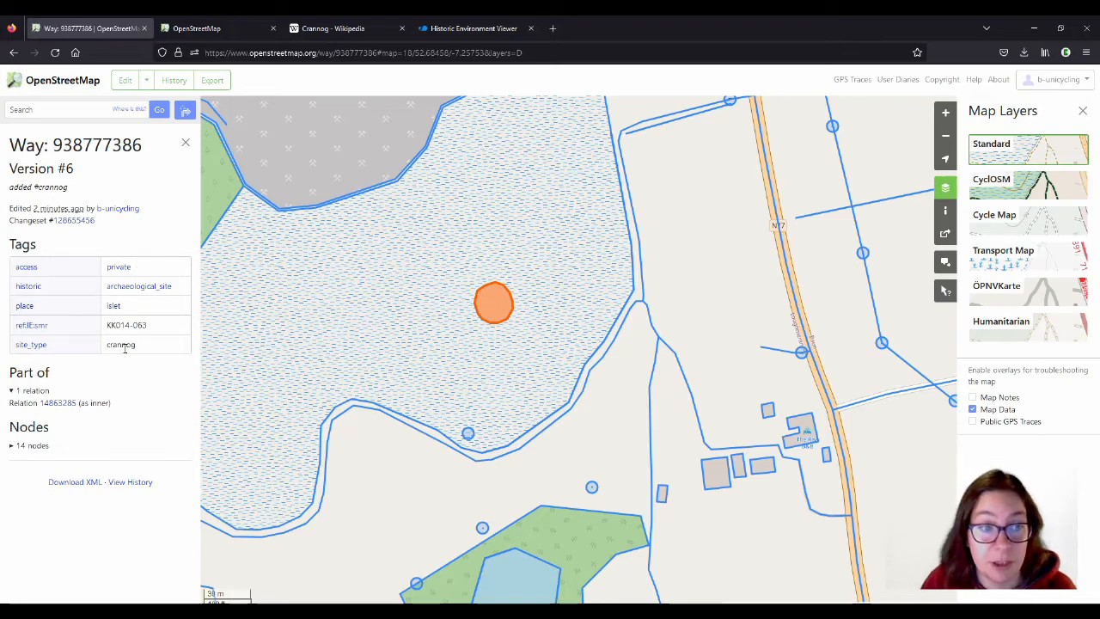
click(974, 410)
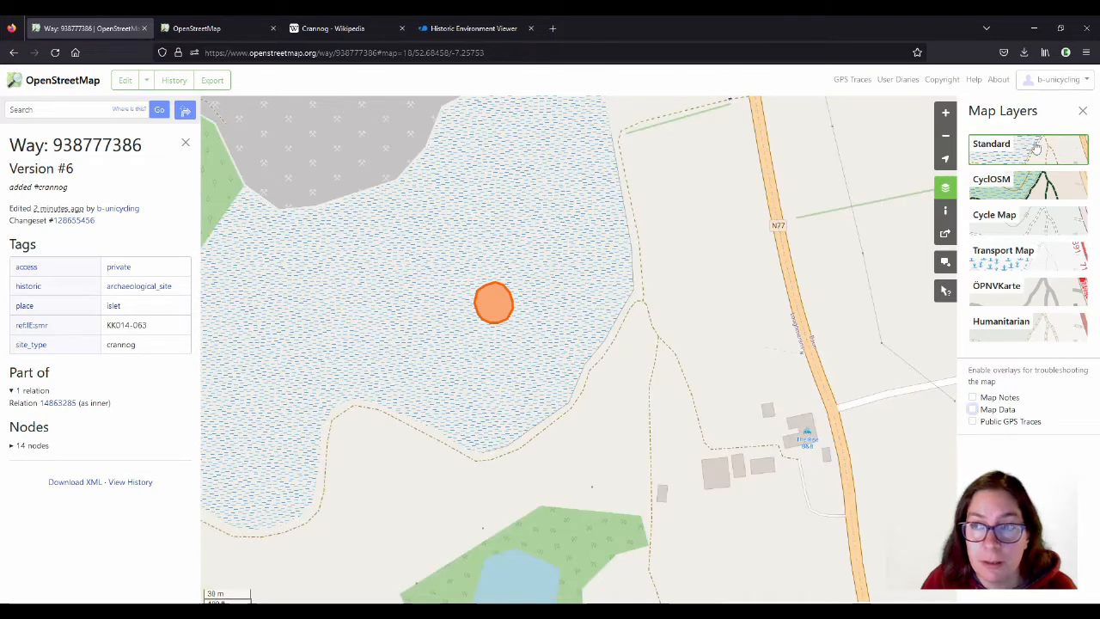
click(1083, 111)
click(187, 143)
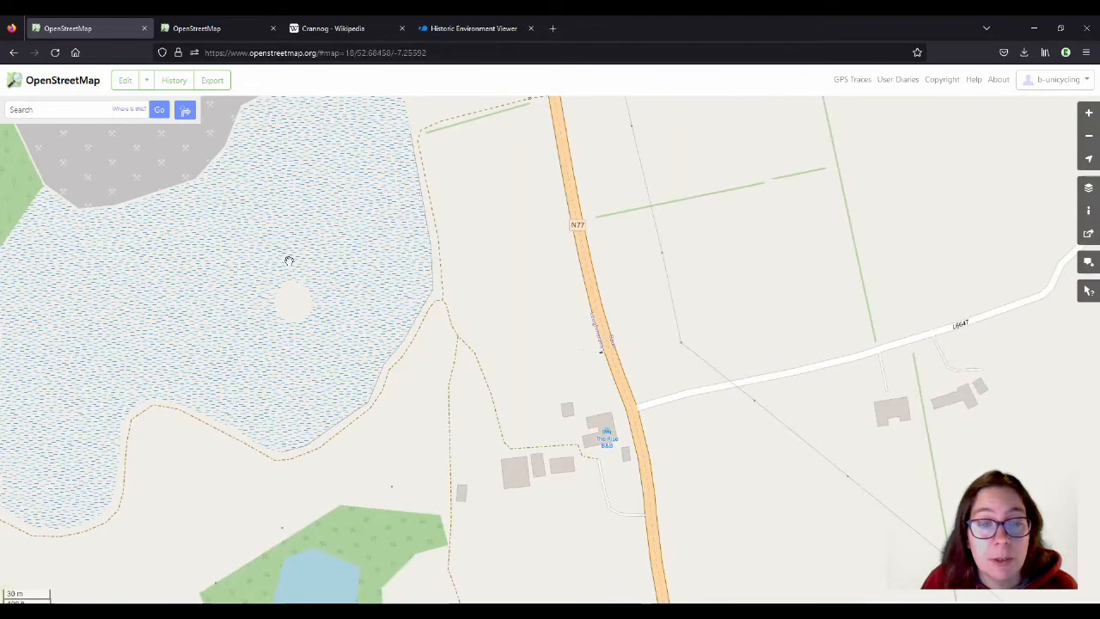
drag(287, 255, 532, 282)
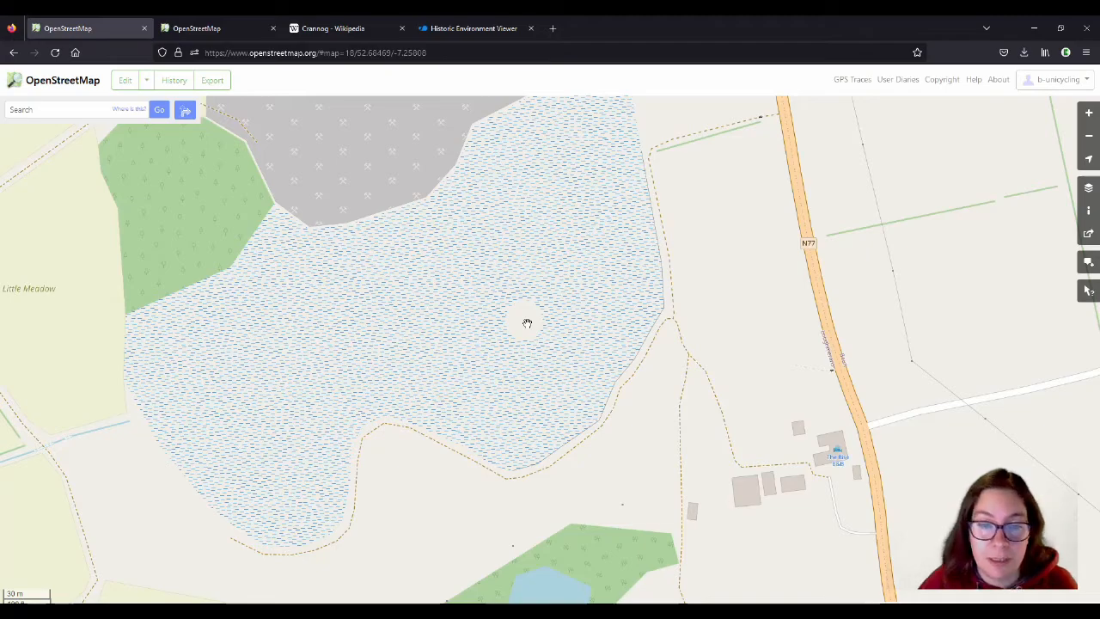
scroll(527, 322, up, 1)
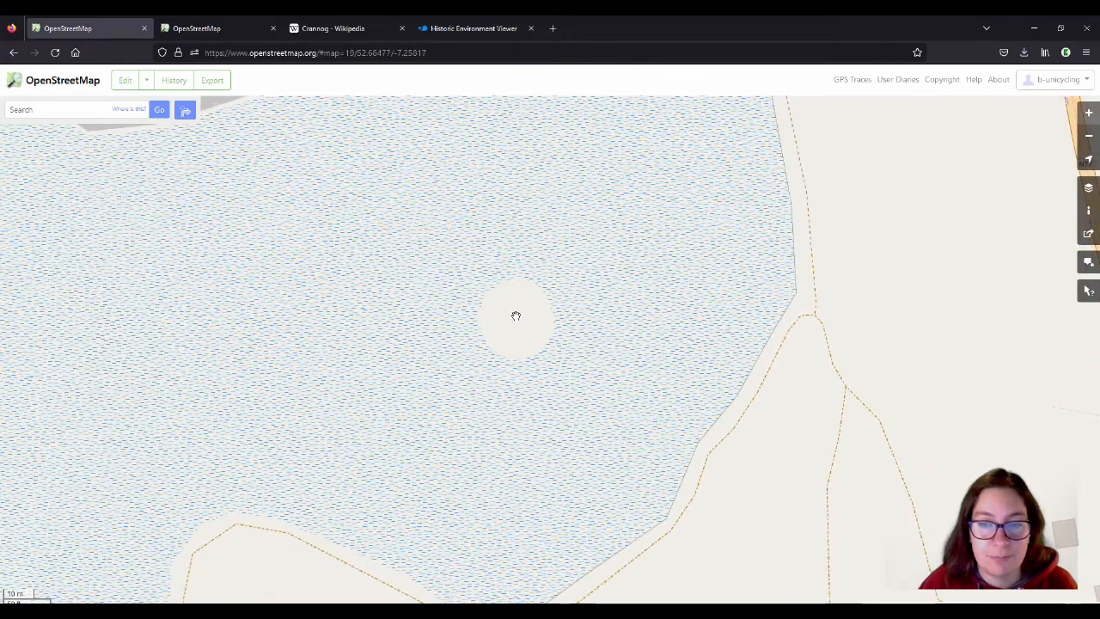
scroll(520, 327, down, 1)
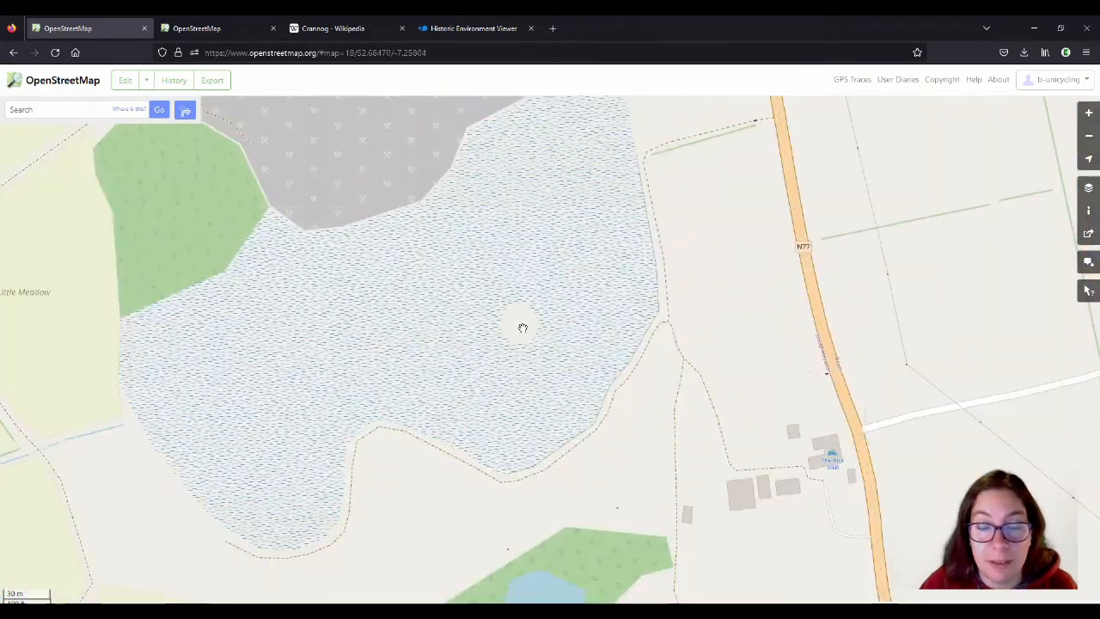